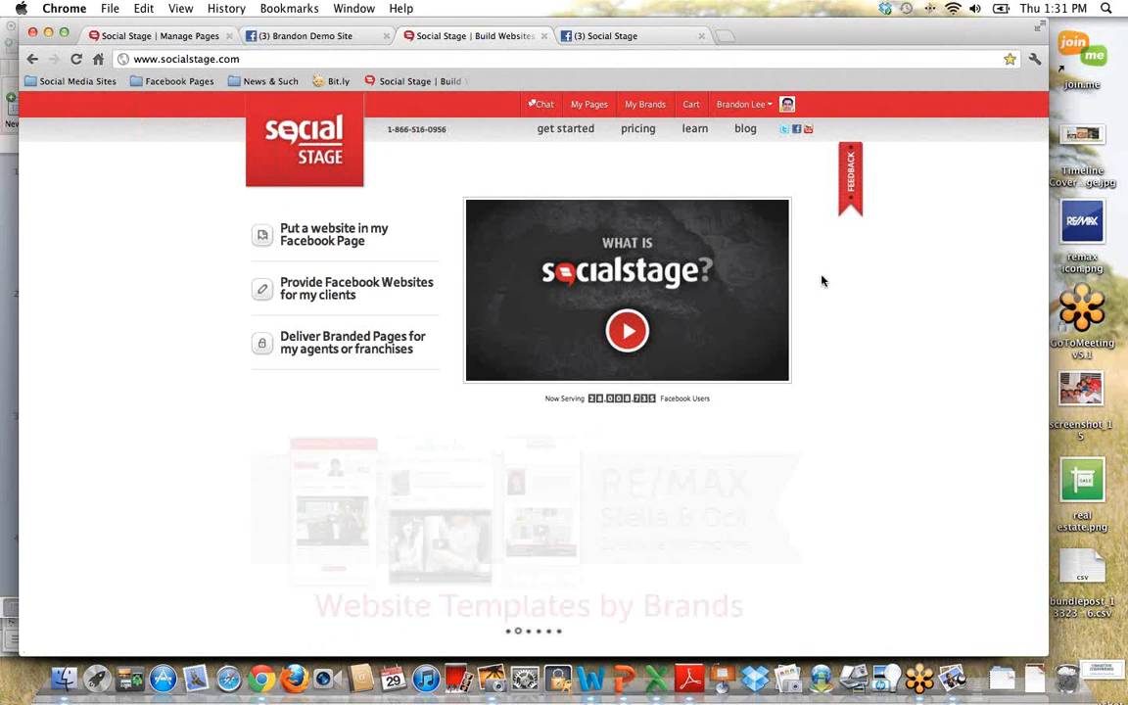
Step: Open the My Pages overview and browse the list of managed Facebook pages
click(762, 108)
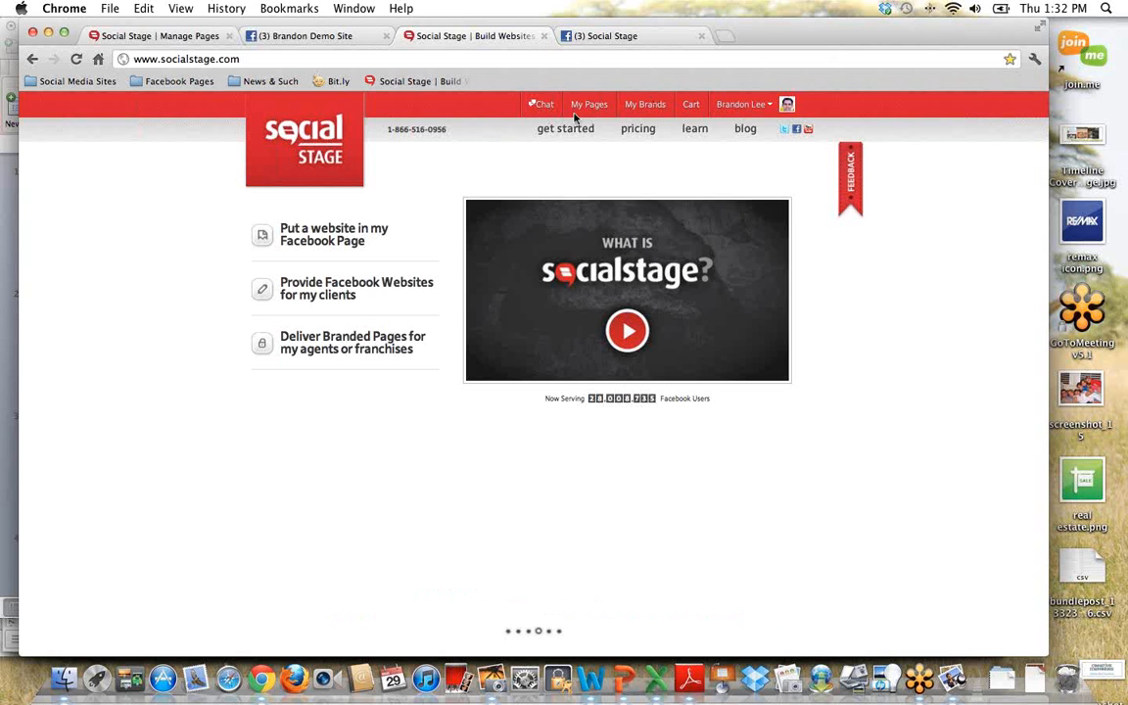
click(587, 106)
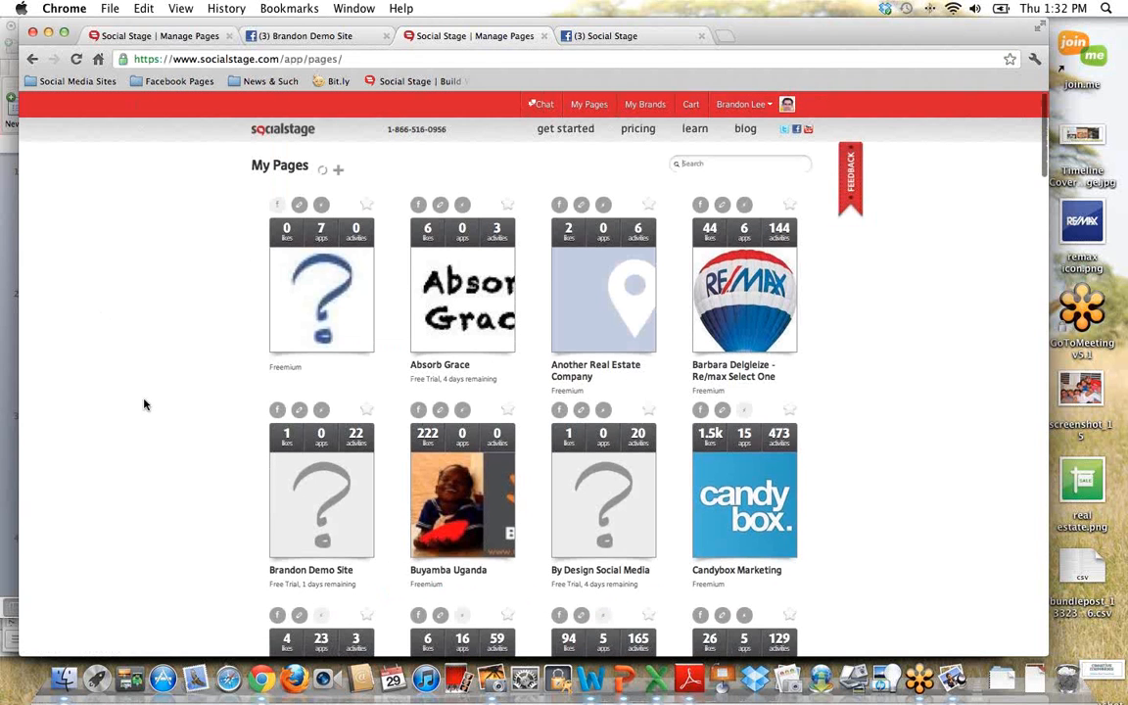
scroll(140, 392, down, 5)
scroll(140, 404, down, 5)
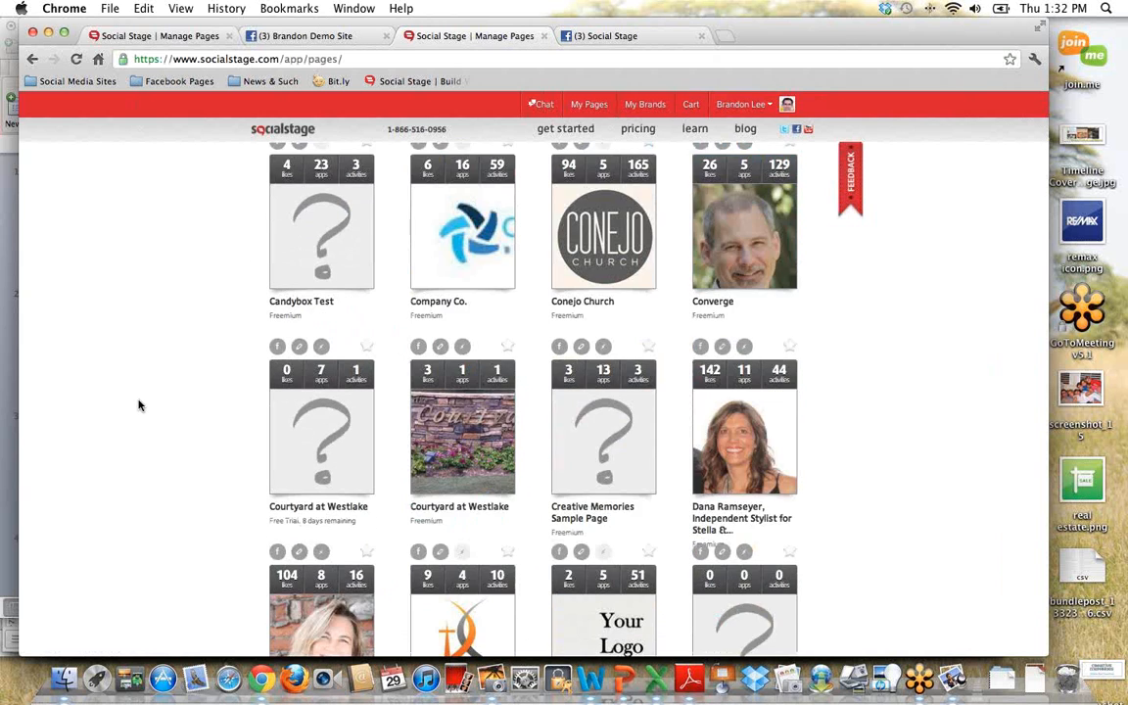
scroll(138, 405, down, 8)
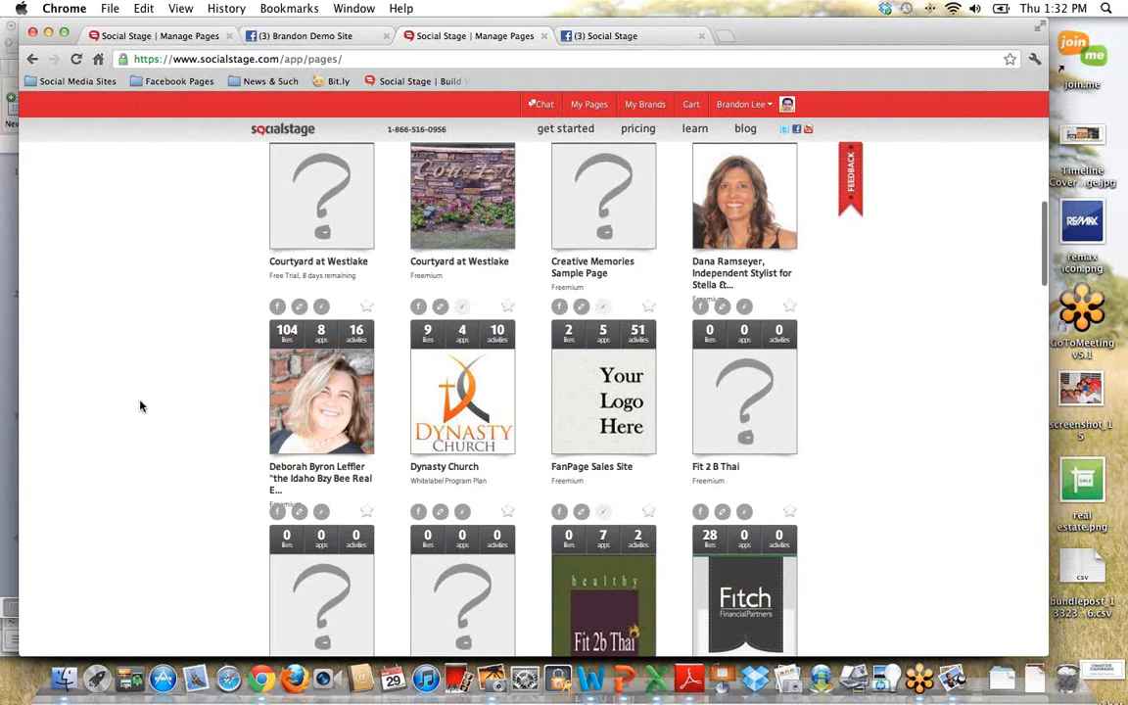
scroll(142, 406, down, 4)
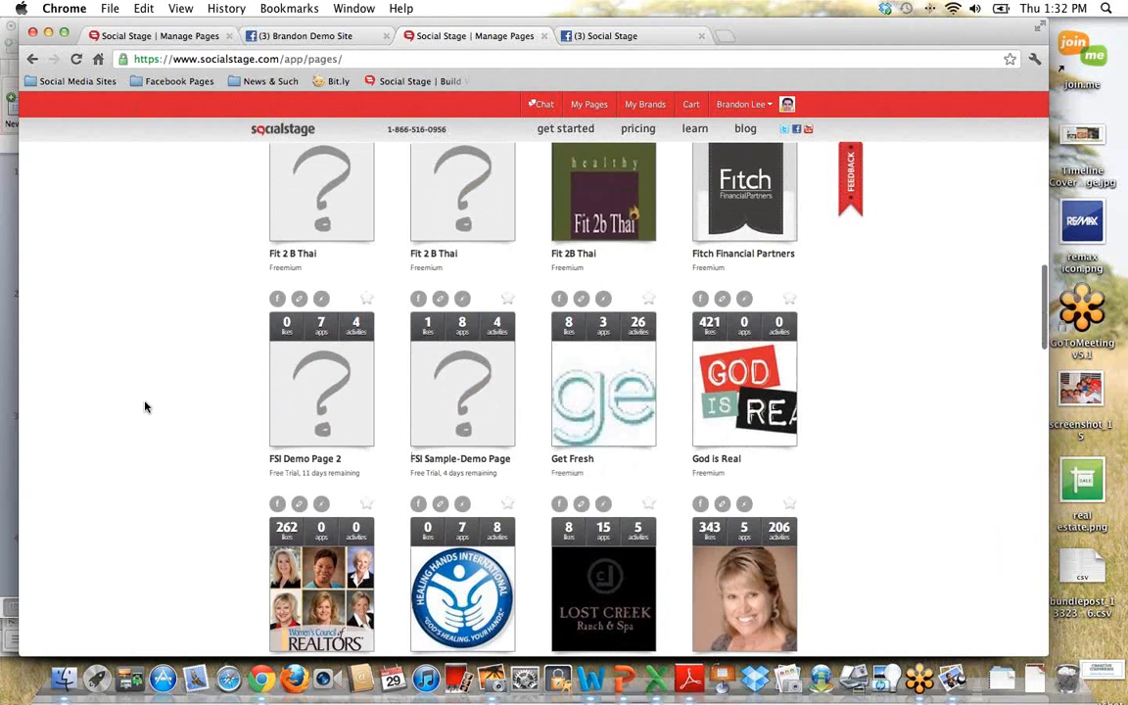
scroll(147, 406, left, 5)
click(588, 105)
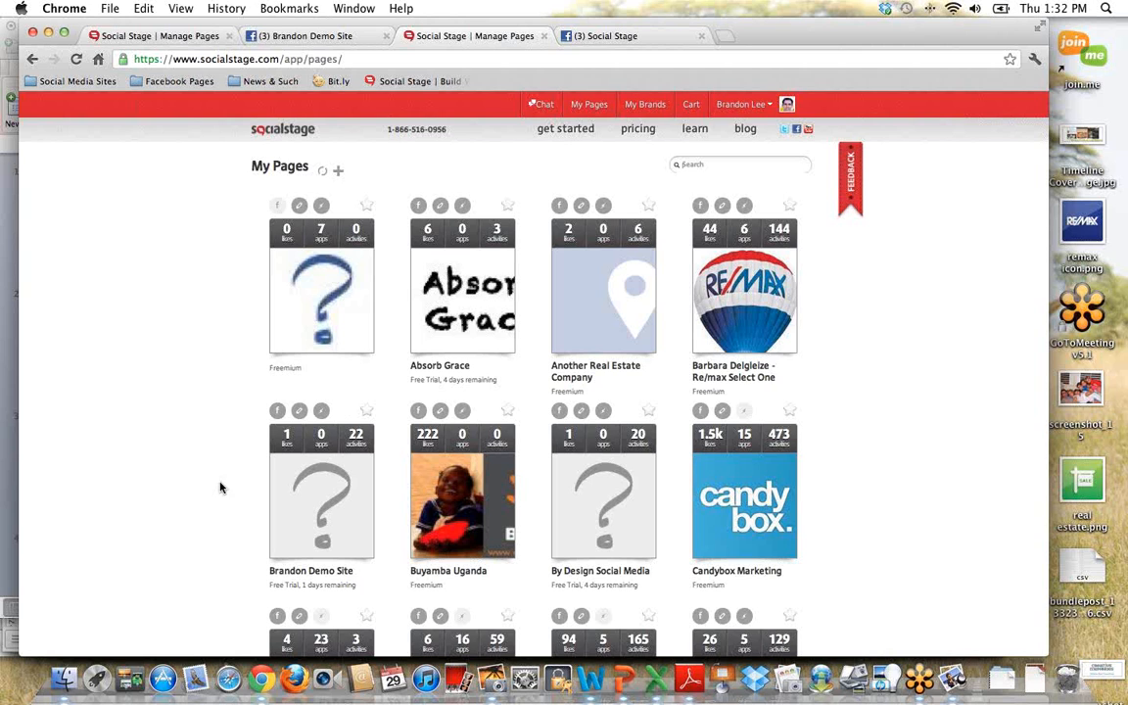
Step: View Facebook's page creation form for a company, organization or institution, and return to My Pages with that form closed
mouse_move(296, 486)
mouse_move(337, 236)
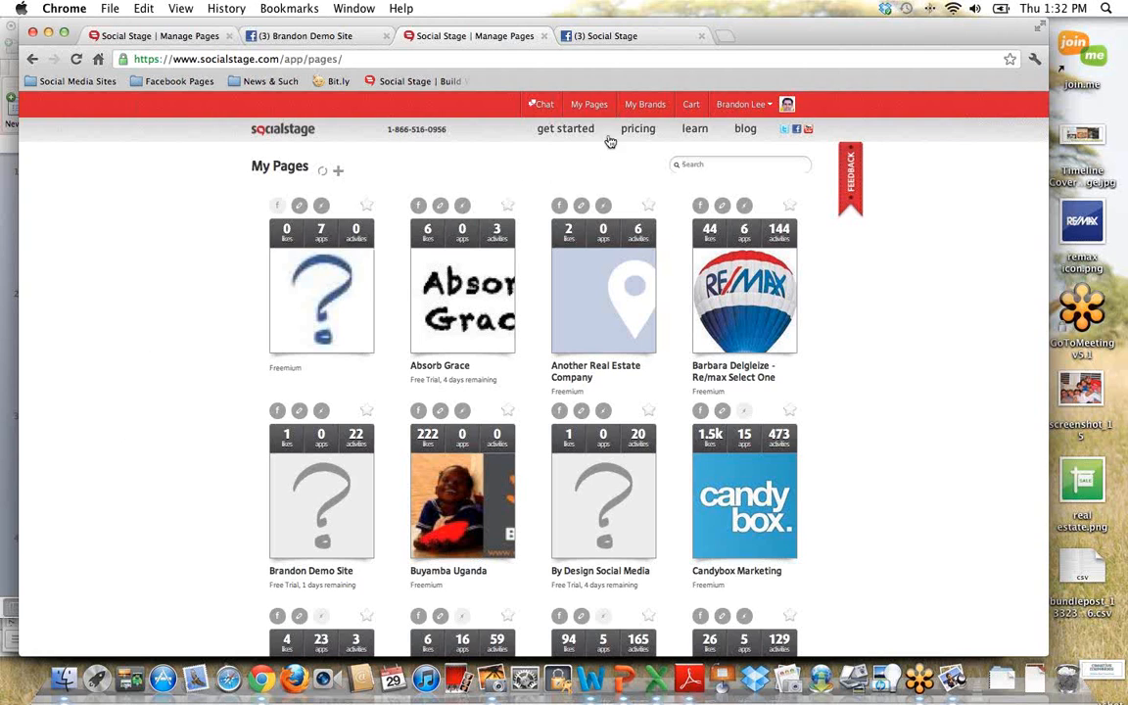
click(339, 173)
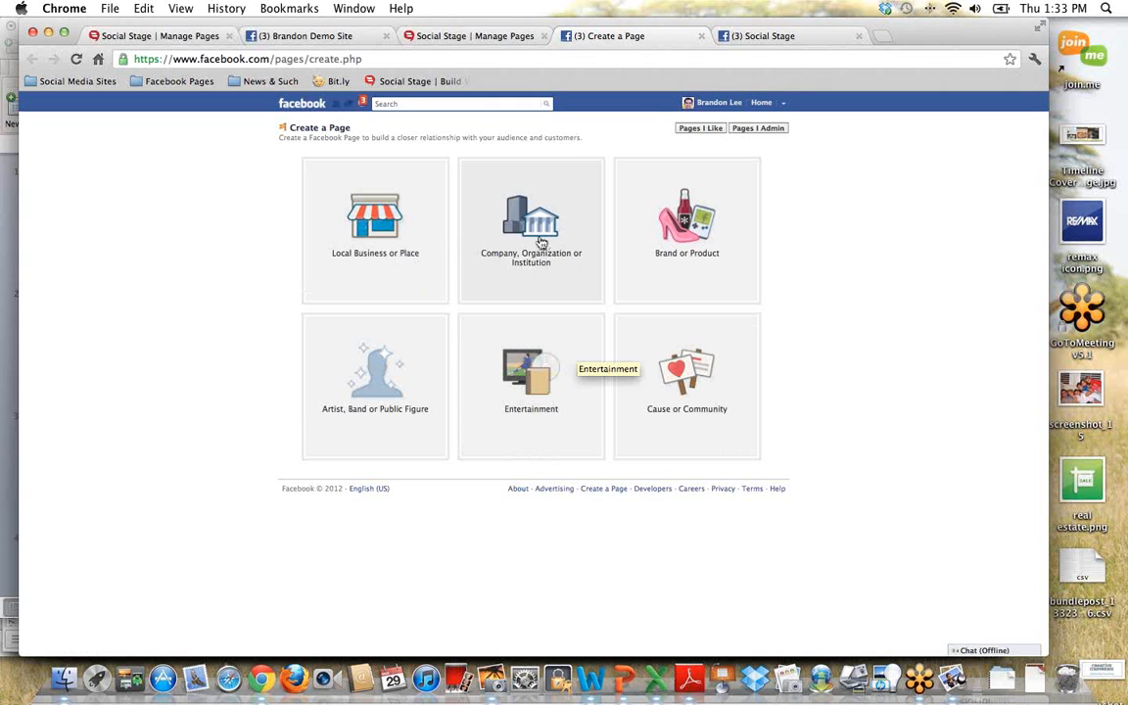
click(546, 278)
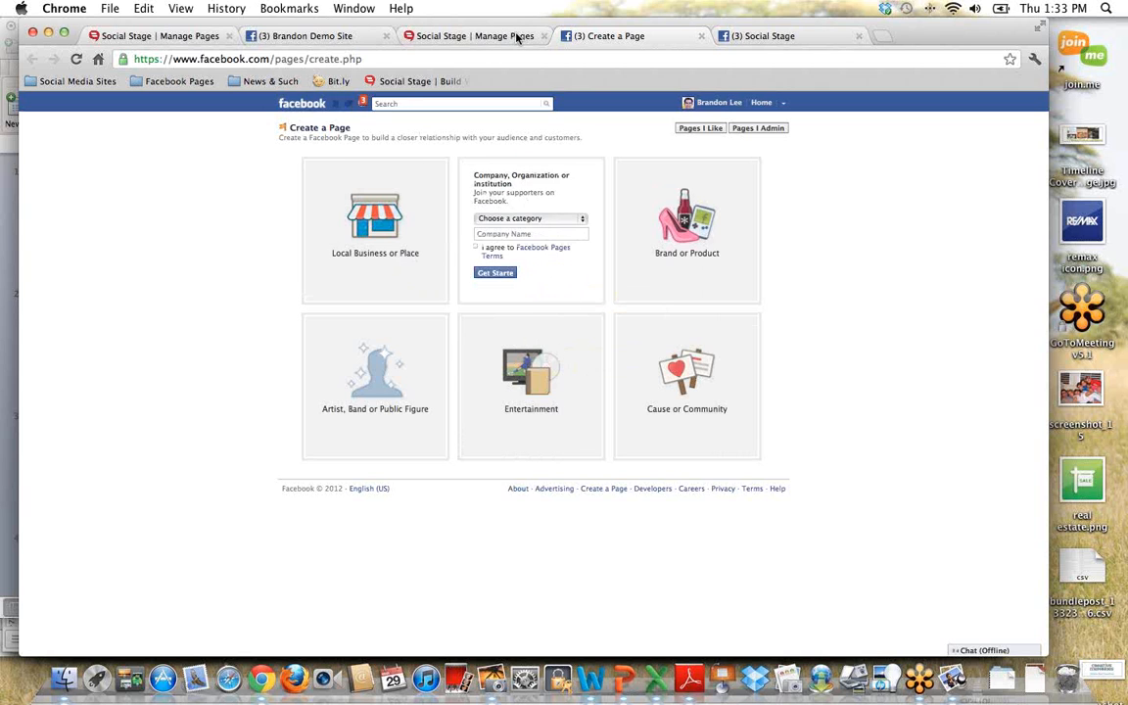
click(466, 36)
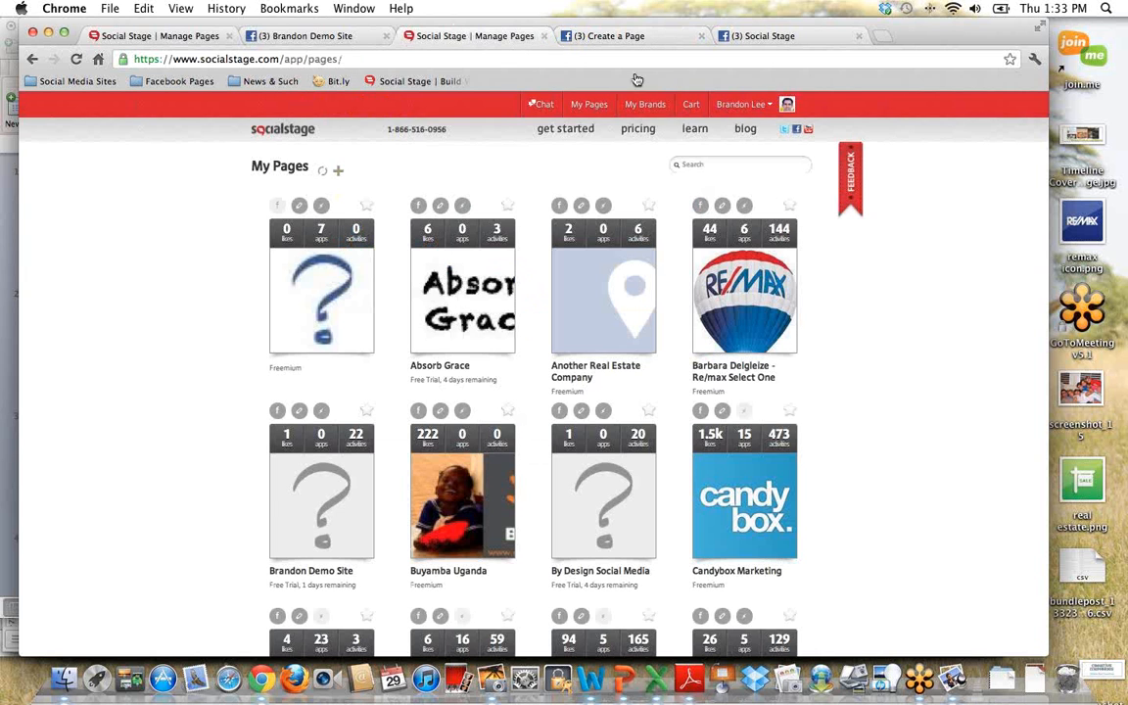
click(649, 33)
key(super+w)
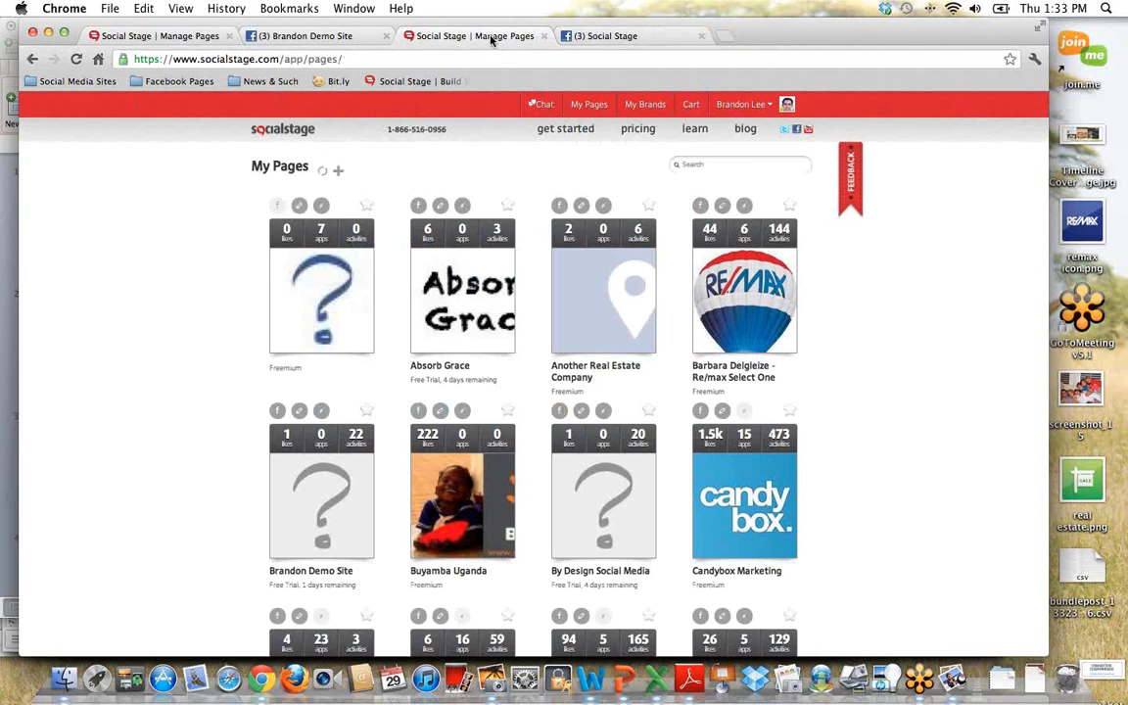
Step: Open the Demo Site page's management area and show its installable website templates and apps
scroll(171, 399, down, 3)
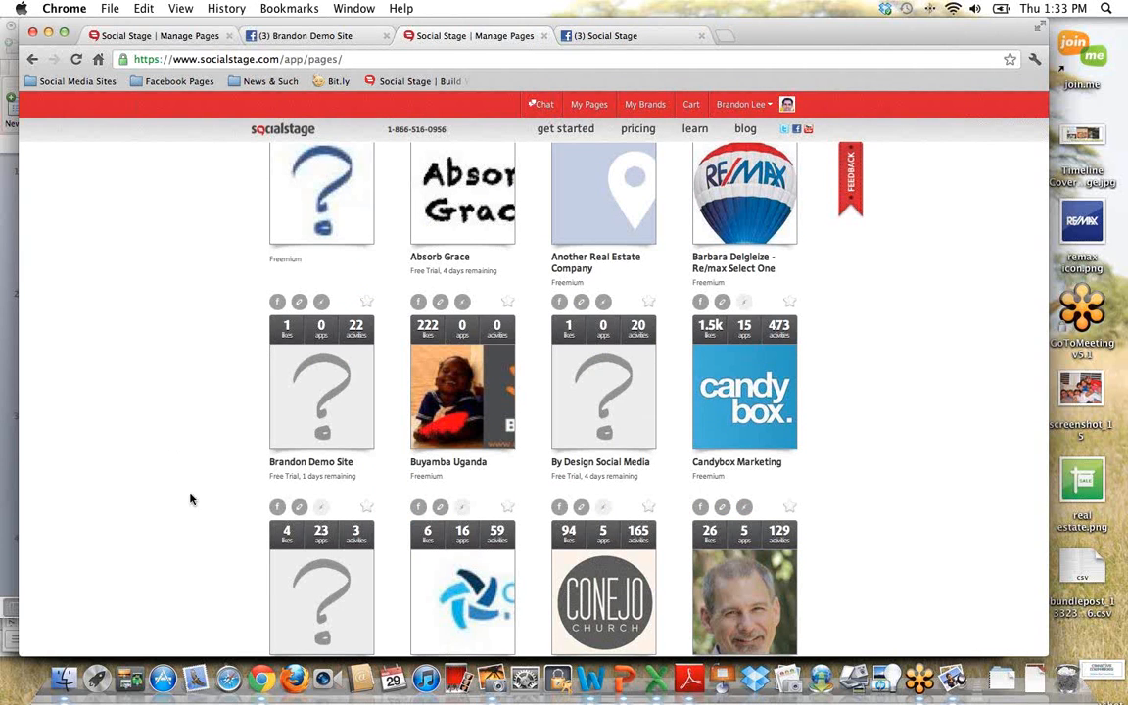
mouse_move(284, 410)
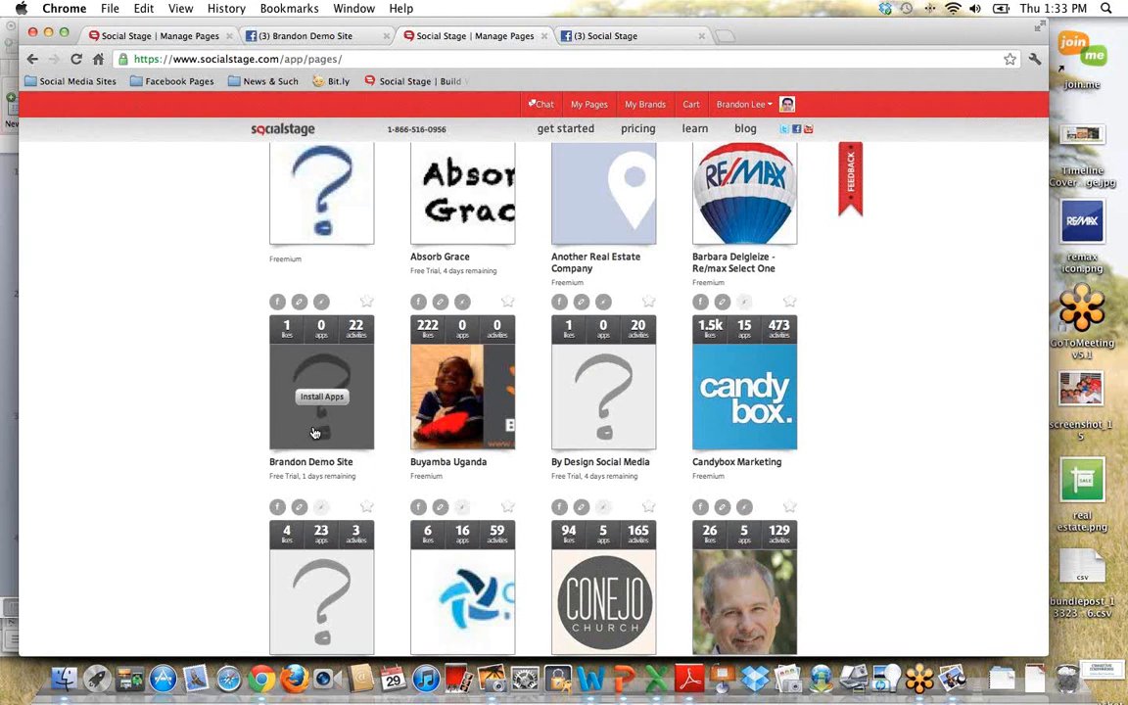
click(329, 422)
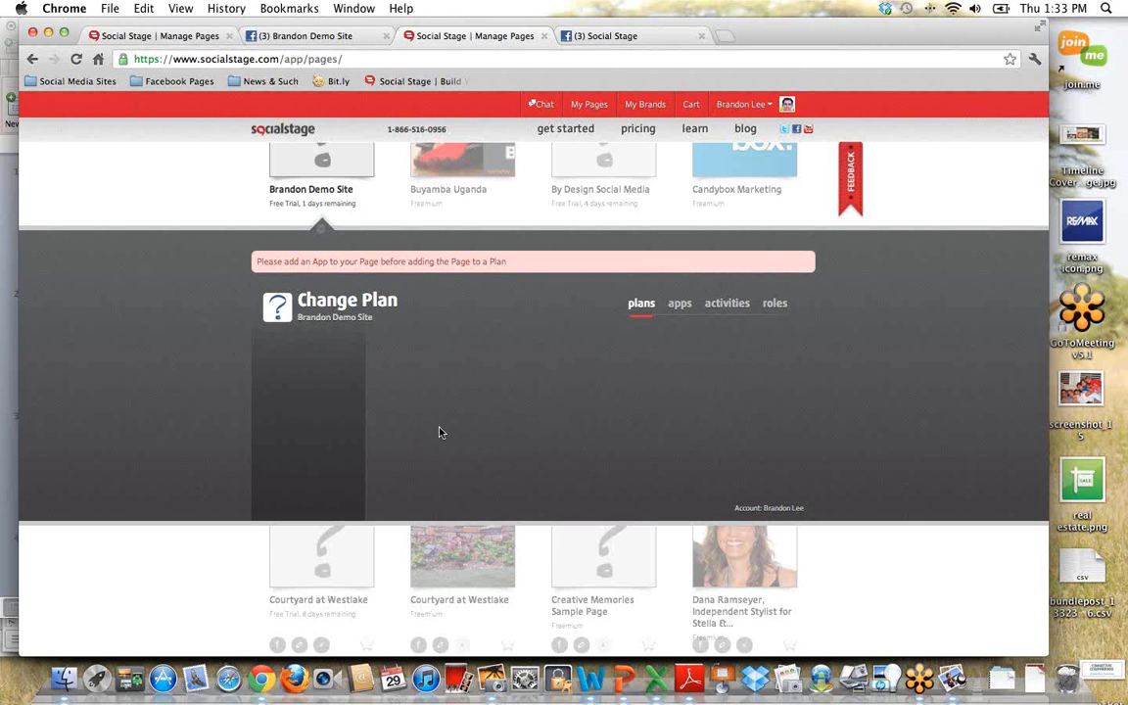
click(681, 310)
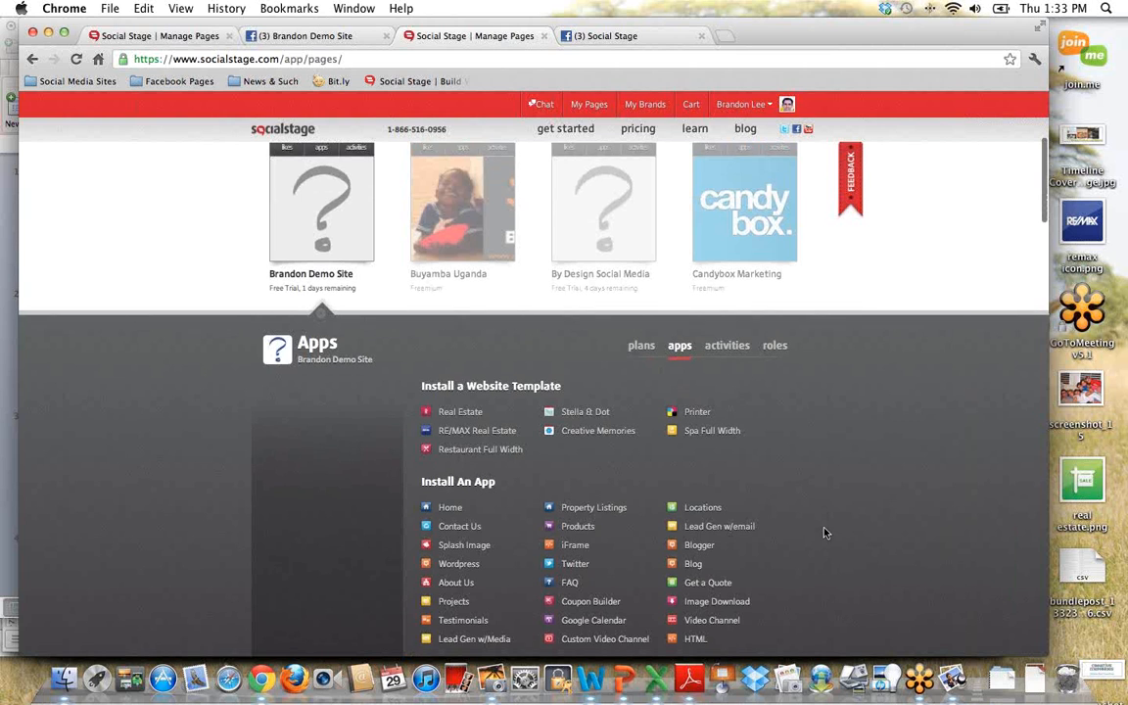
scroll(826, 490, down, 3)
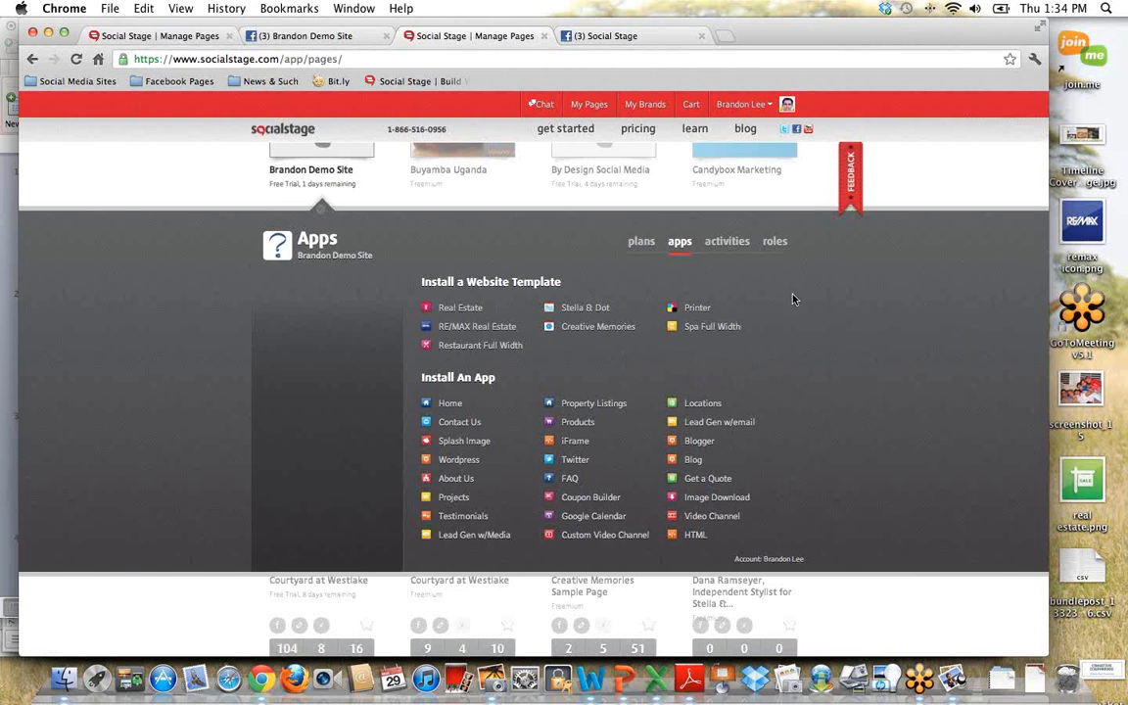
Step: Review the Demo Site page's visitor activities and its role settings
click(729, 244)
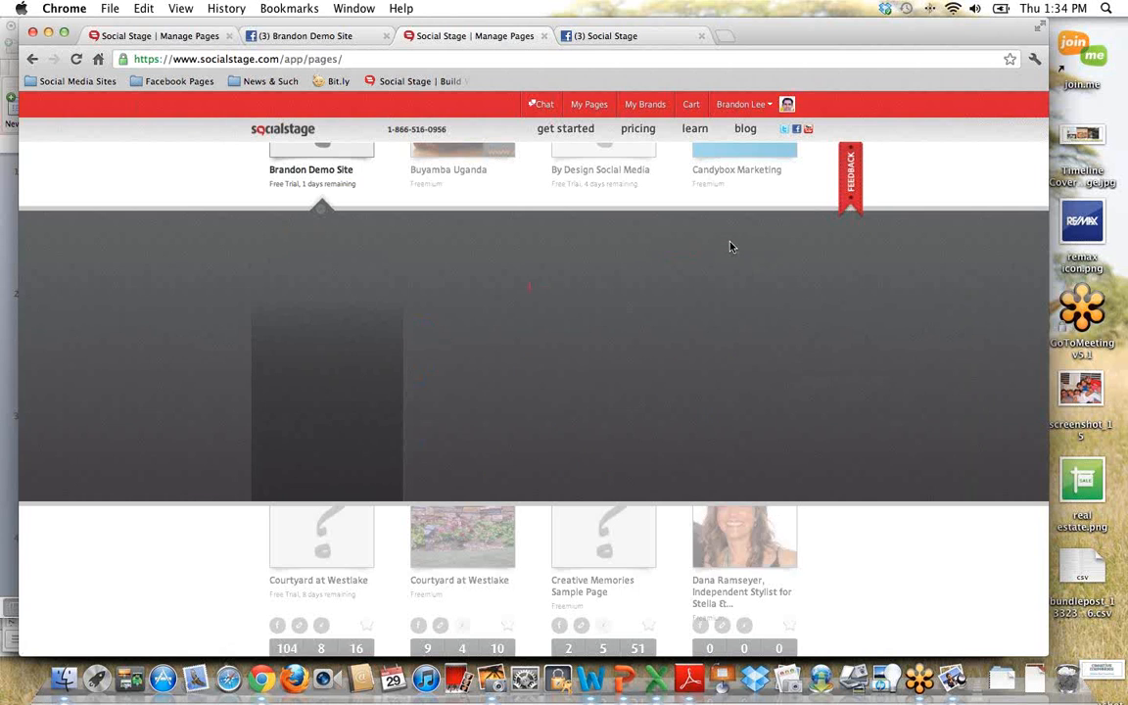
scroll(887, 442, down, 3)
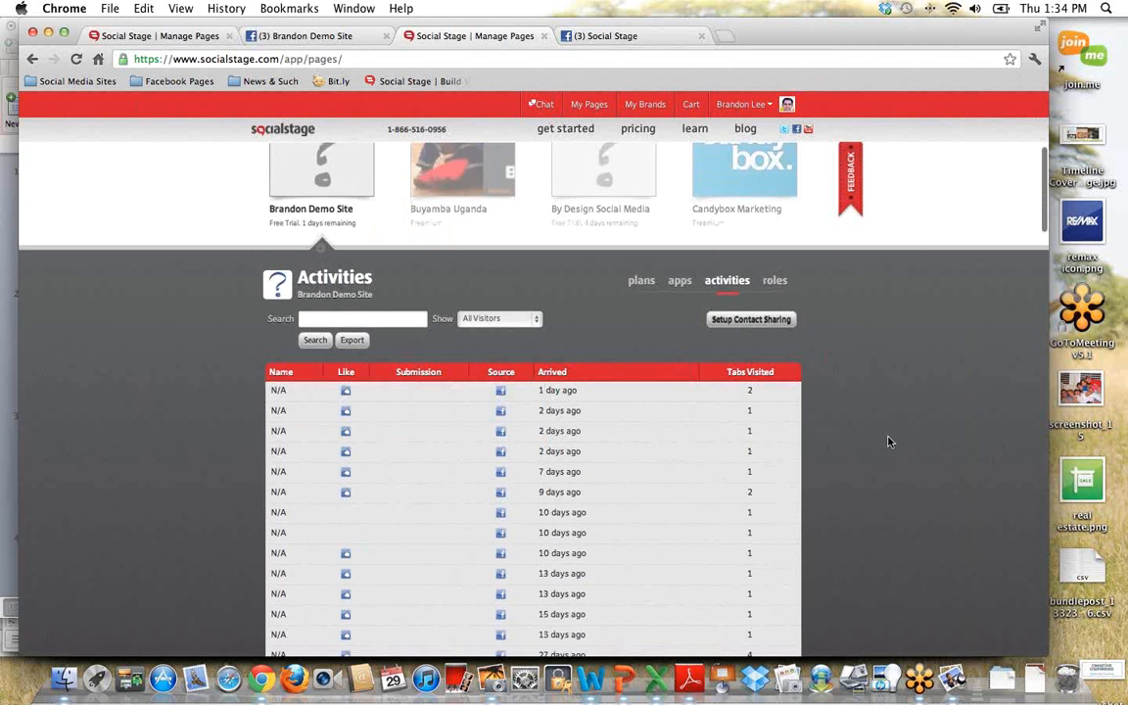
scroll(885, 443, up, 3)
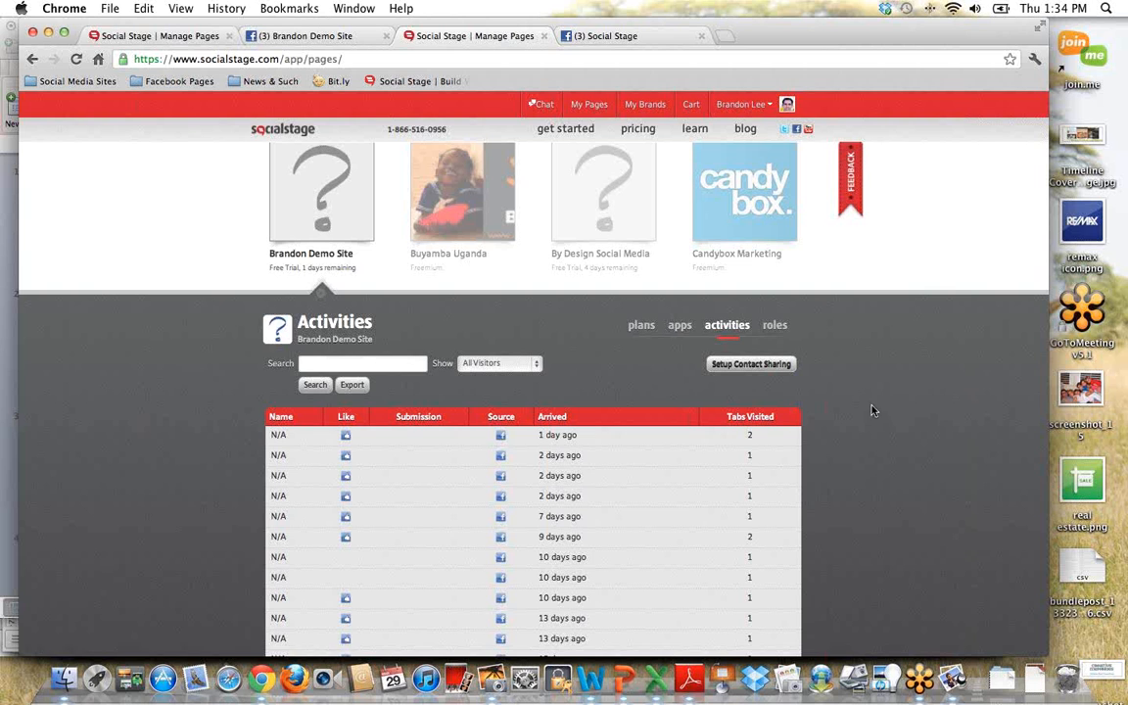
click(775, 326)
scroll(859, 482, down, 2)
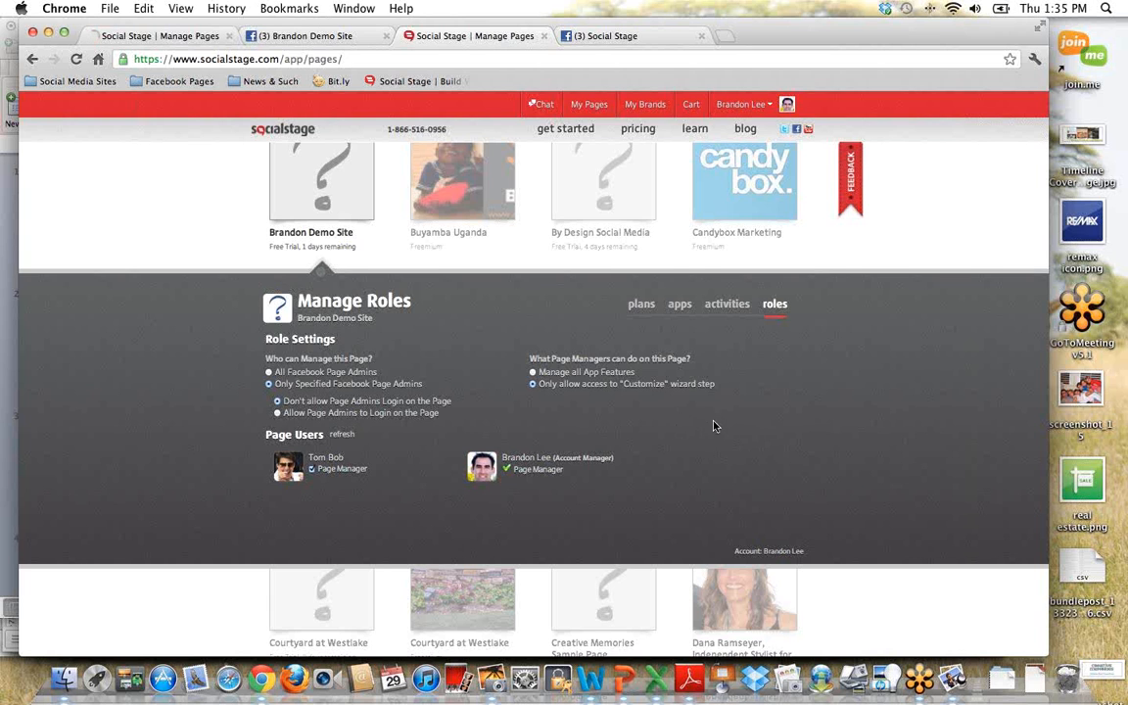
Step: Install the Spa Full Width website template on the Demo Site page
click(679, 305)
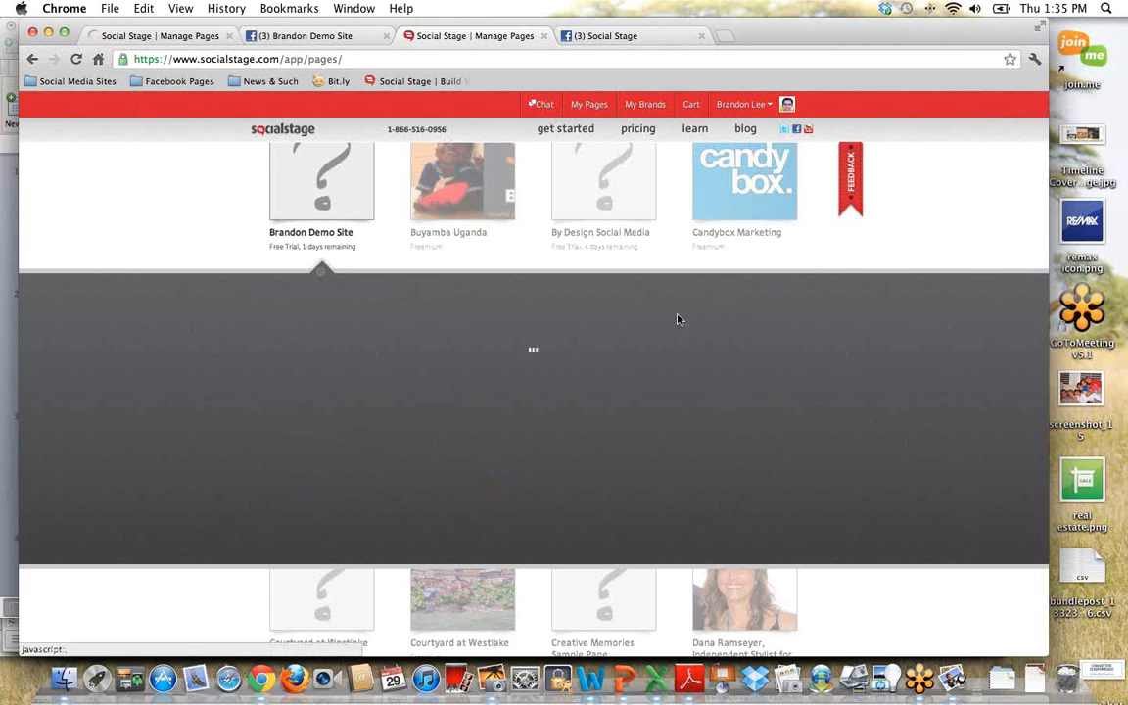
scroll(862, 474, down, 3)
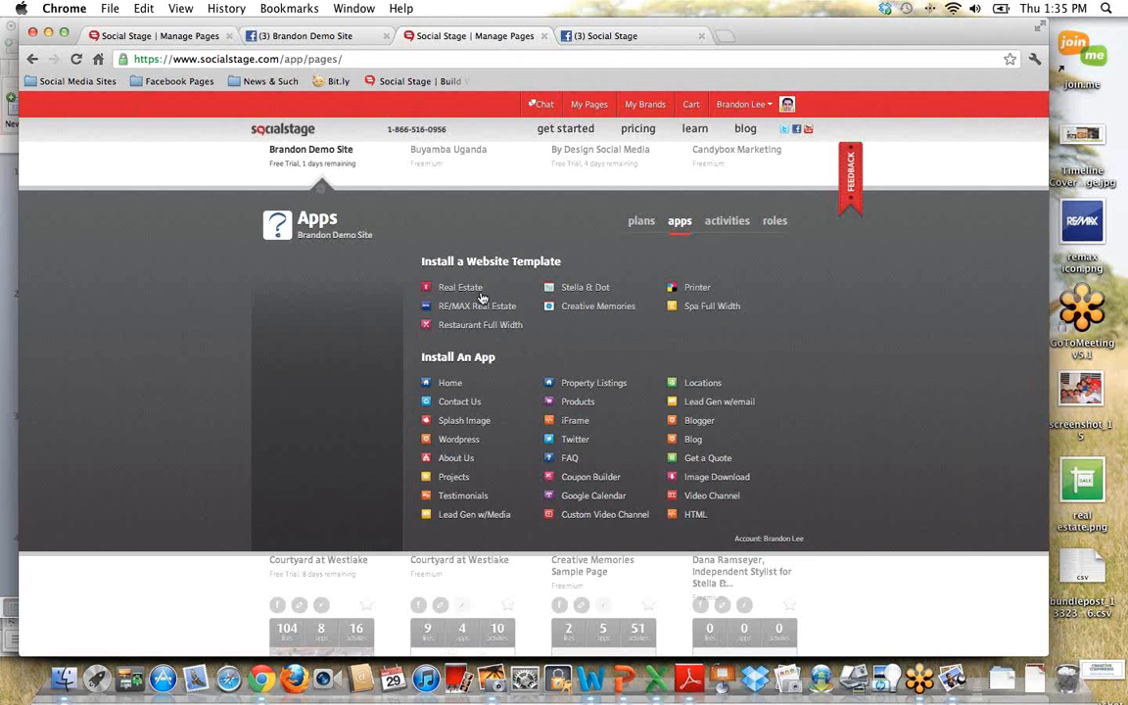
mouse_move(470, 296)
mouse_move(748, 311)
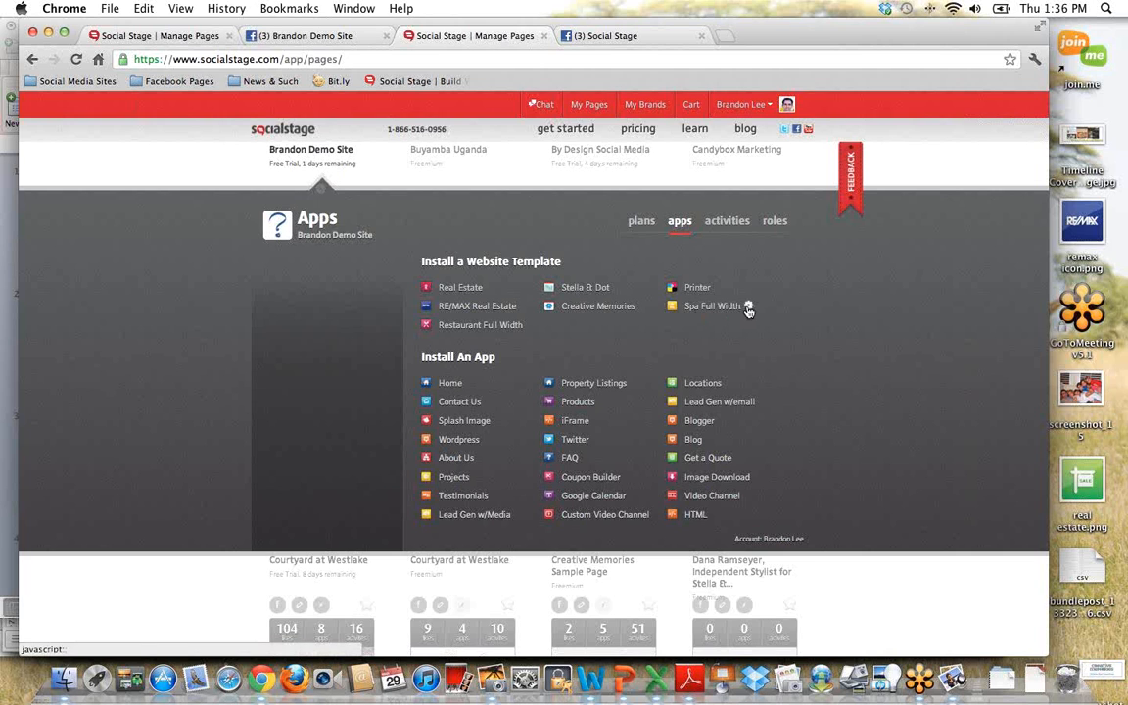
click(748, 310)
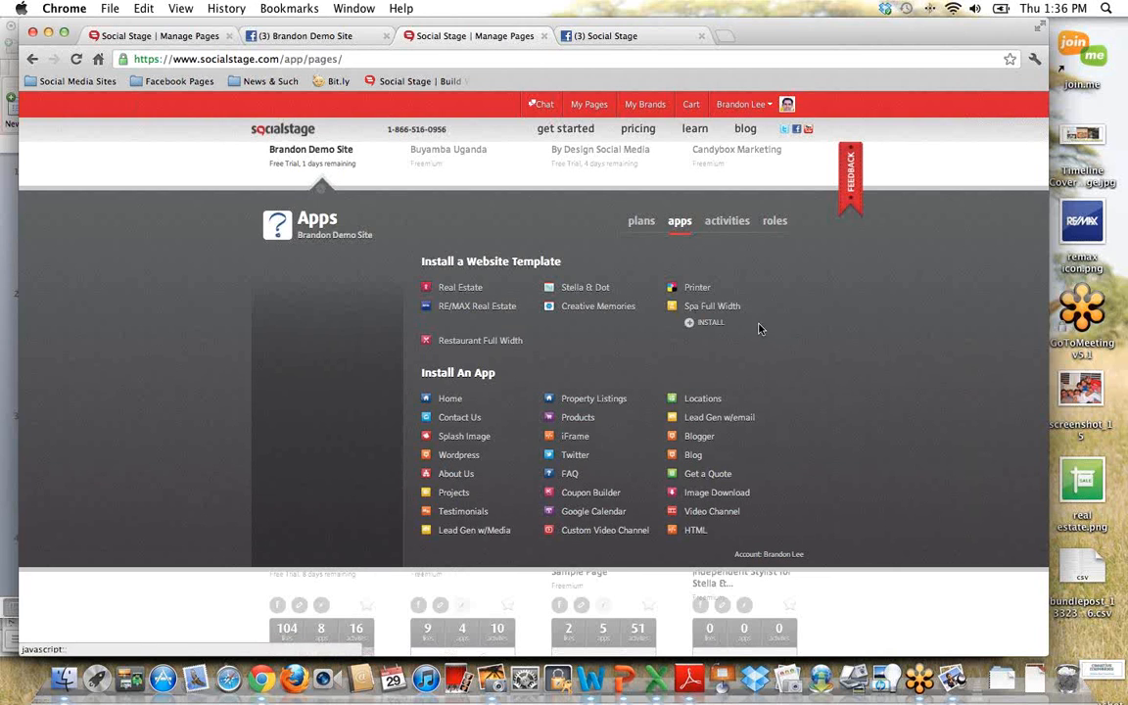
click(707, 323)
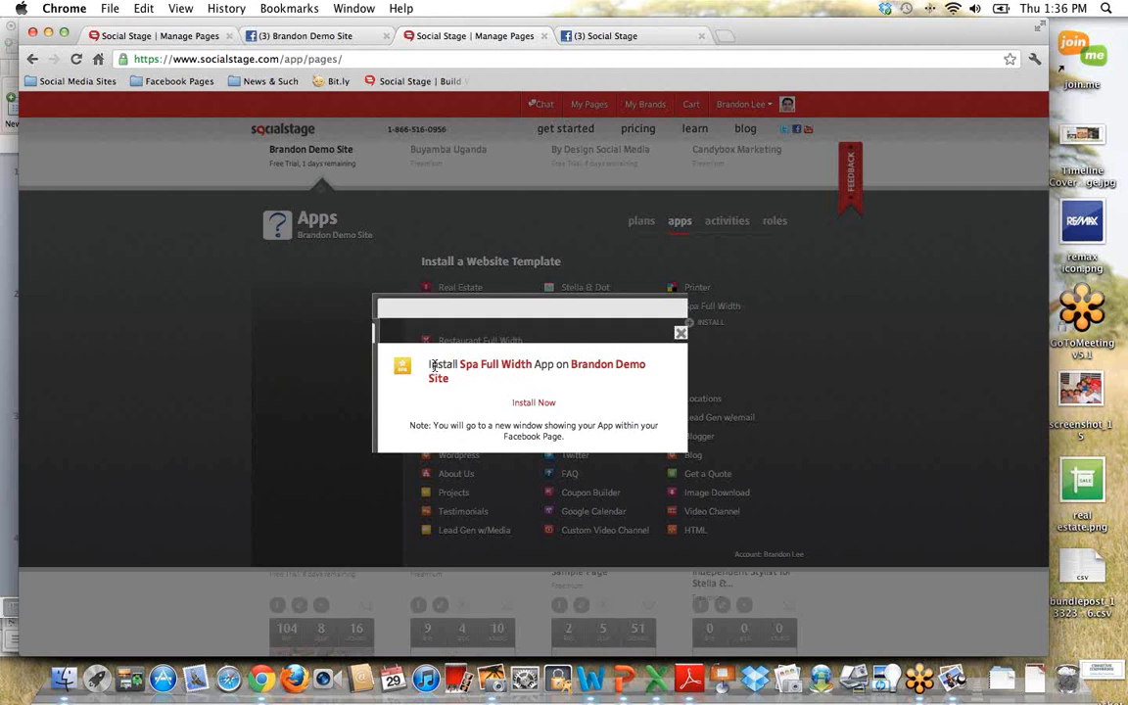
double_click(468, 364)
drag(496, 364, 499, 366)
click(570, 364)
drag(570, 364, 578, 383)
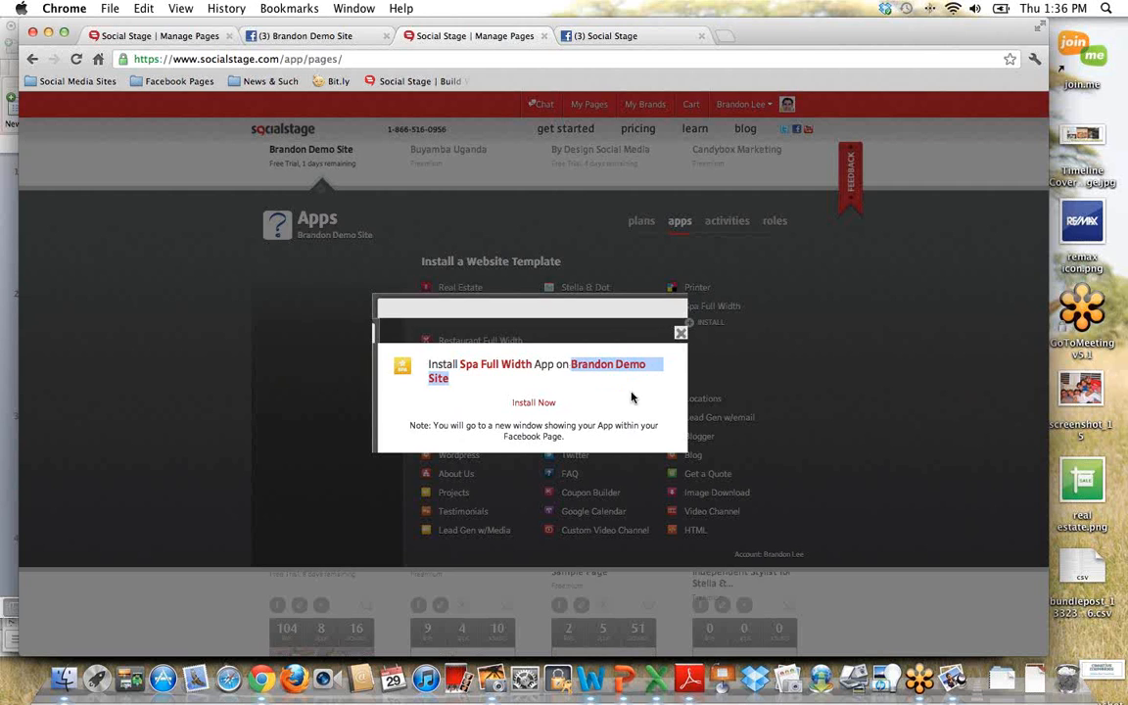
click(617, 404)
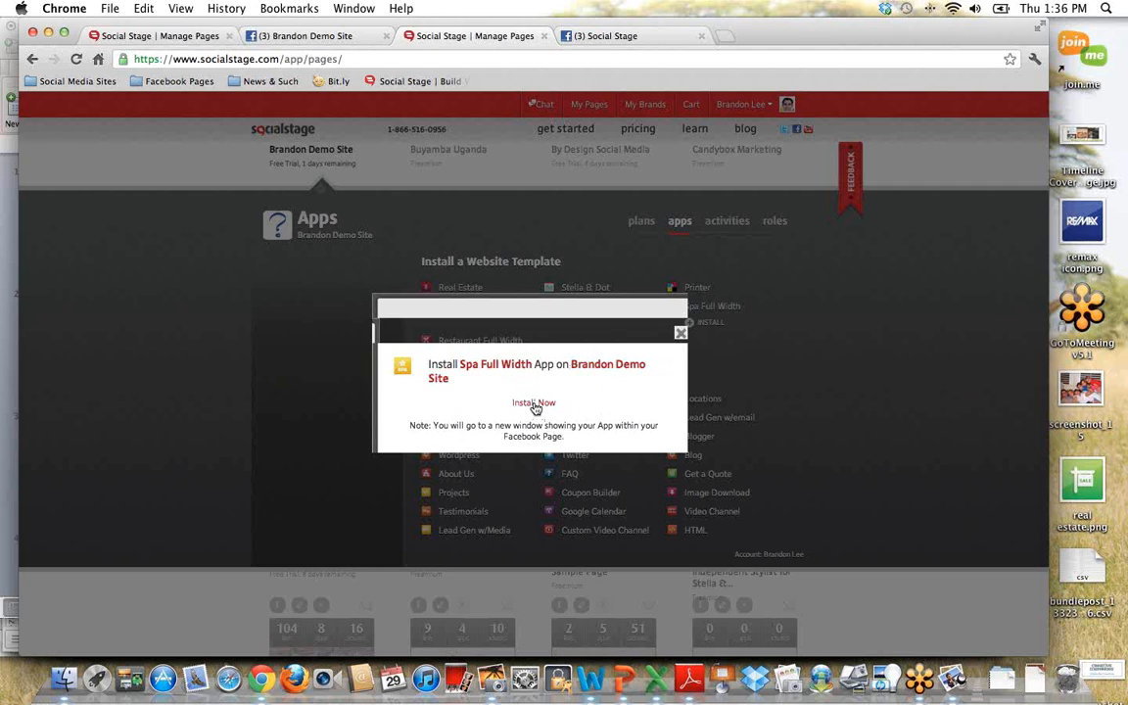
click(533, 403)
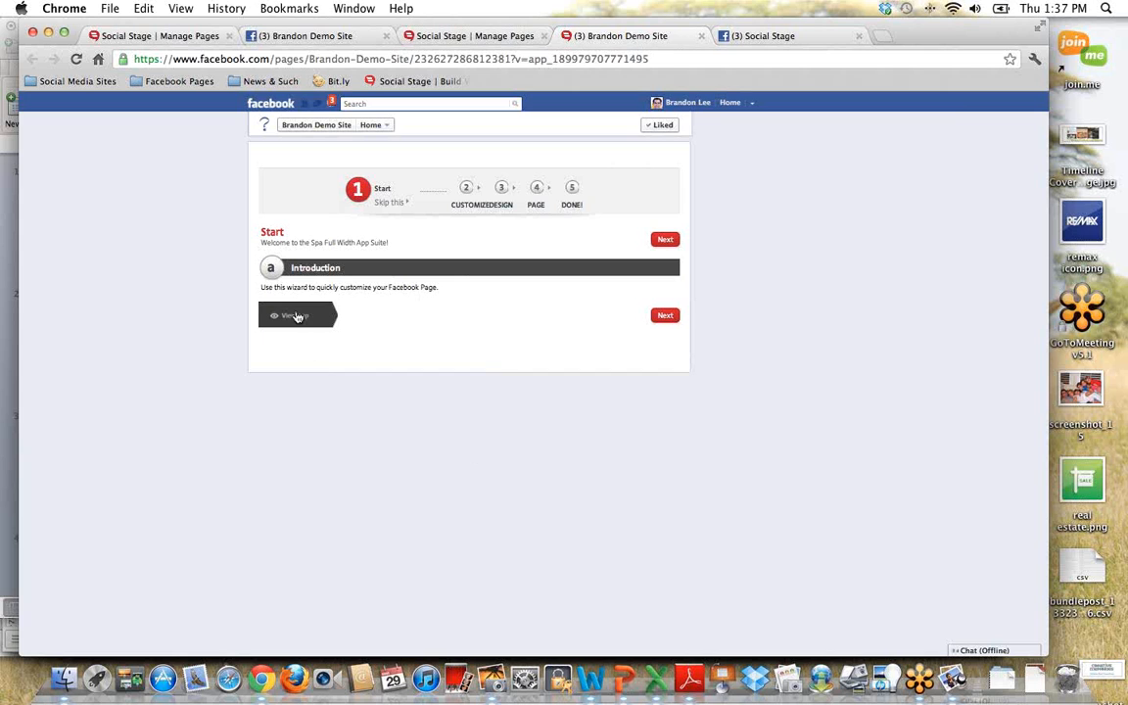
Step: Skip the setup wizard to its final stage and open the spa page's Theme design settings
click(573, 205)
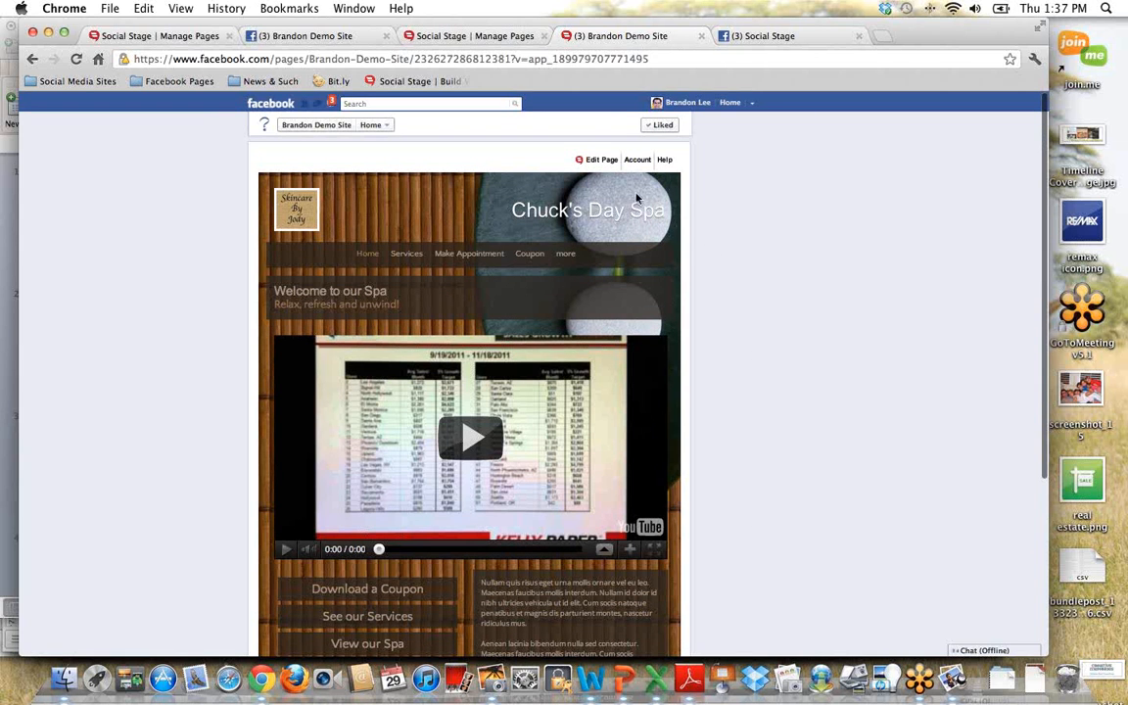
mouse_move(599, 166)
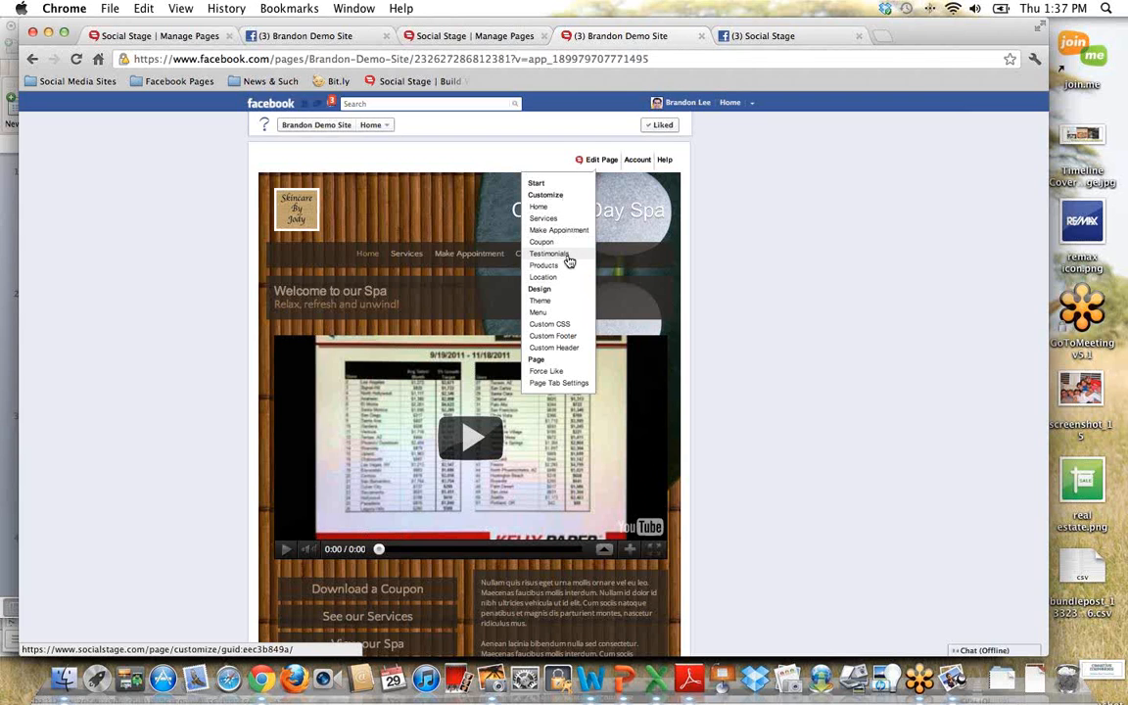
click(554, 304)
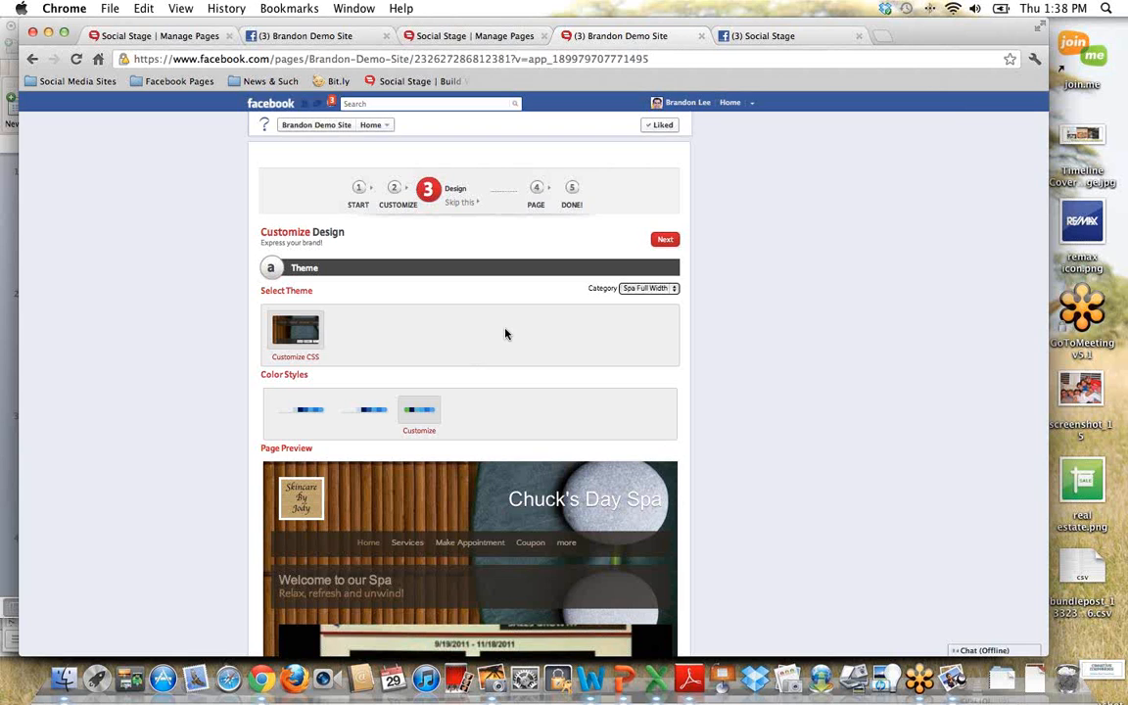
scroll(506, 333, down, 1)
scroll(506, 333, down, 1)
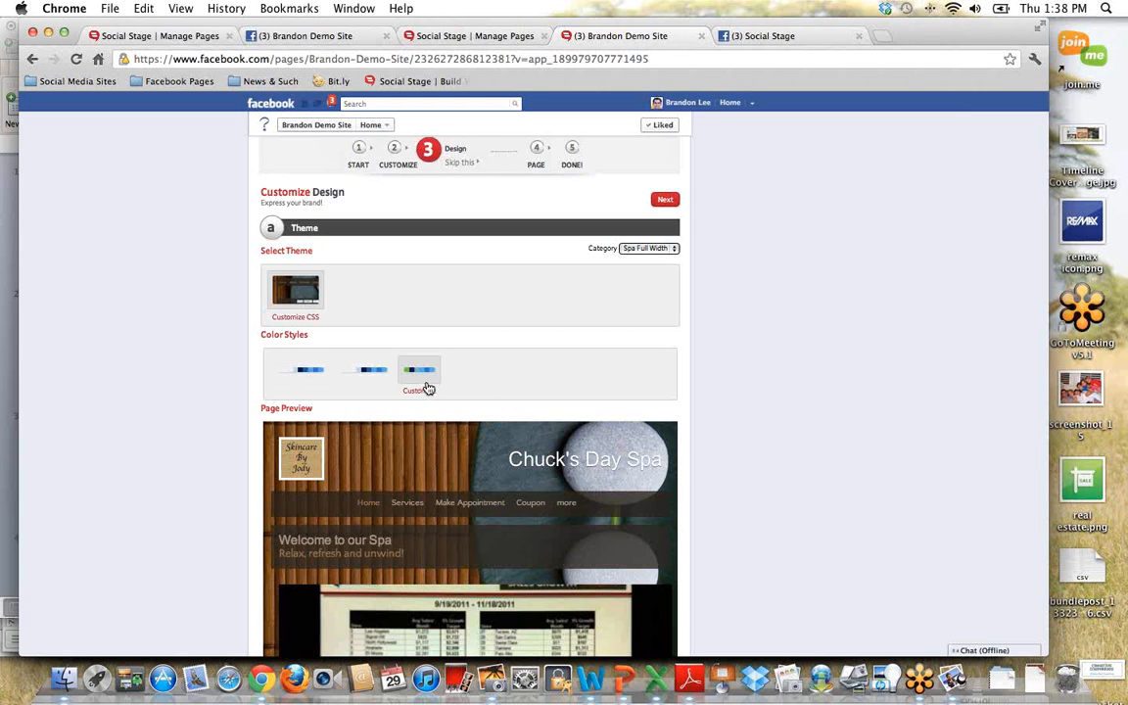
Step: Try the first color style on the spa theme and switch to the second color style
click(311, 372)
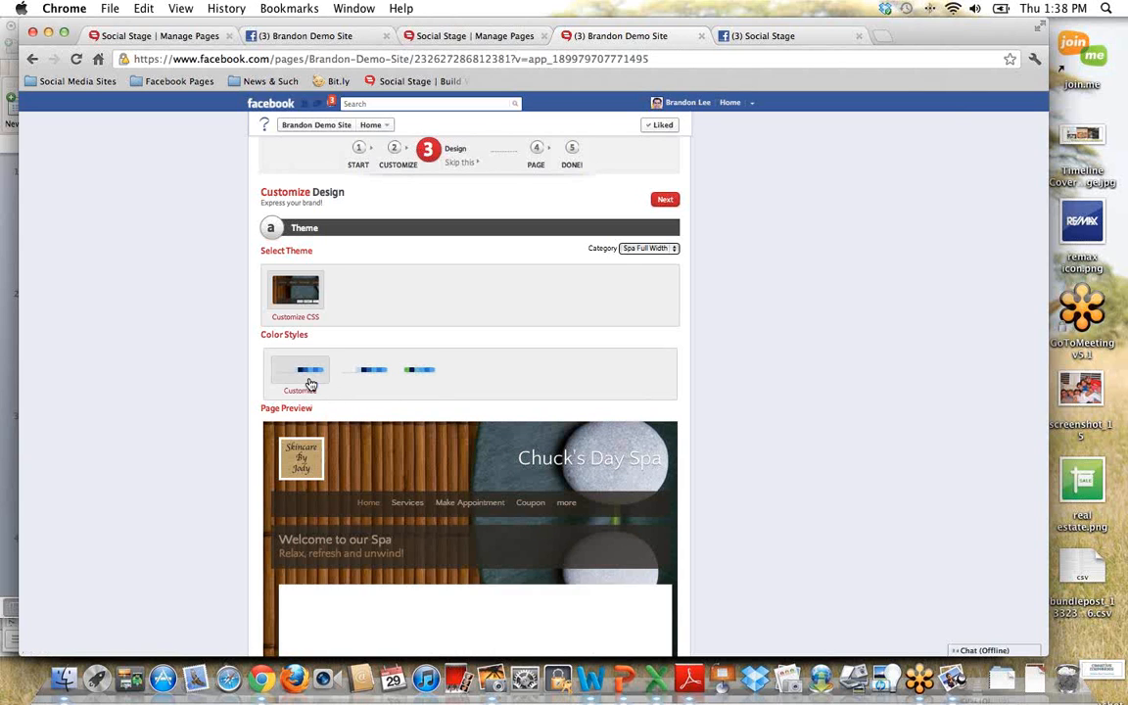
click(361, 399)
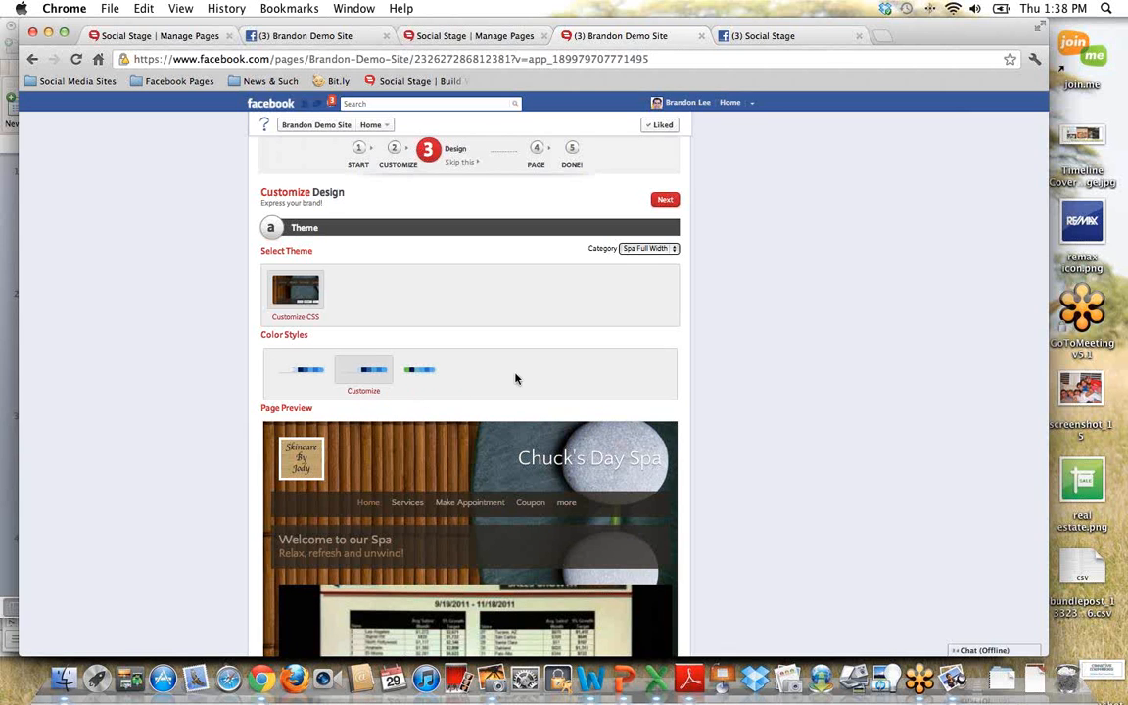
scroll(516, 379, down, 1)
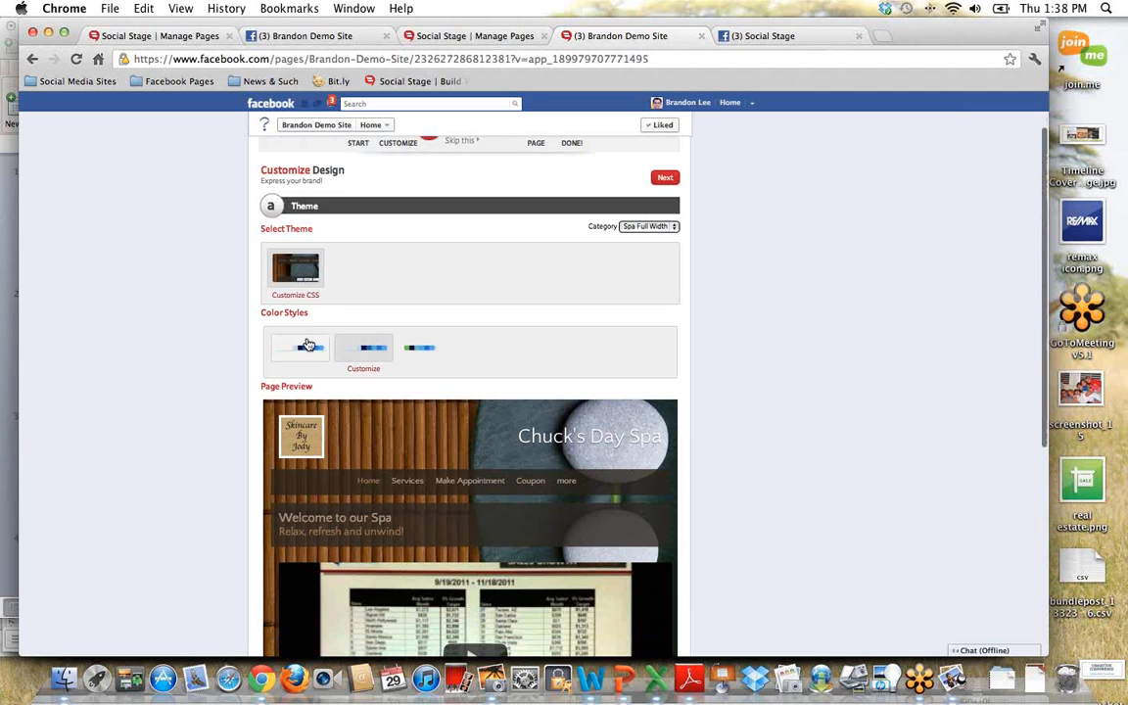
Step: Apply the third color style to the spa theme and open its customization settings
scroll(408, 321, down, 1)
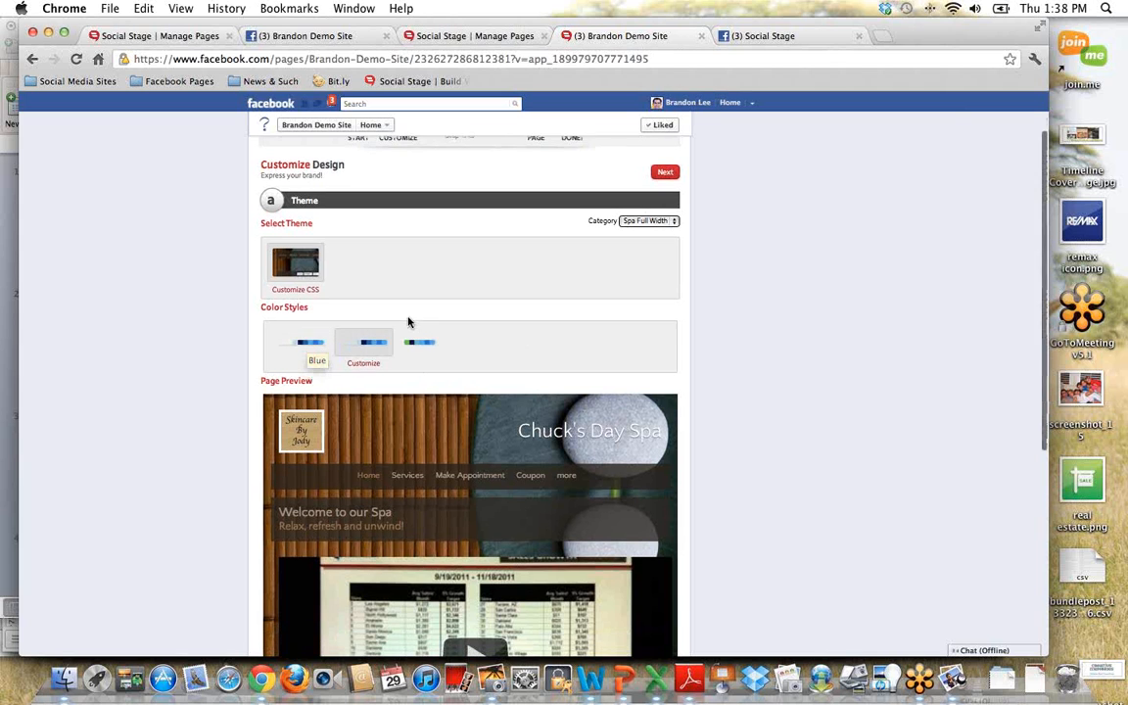
scroll(408, 322, down, 1)
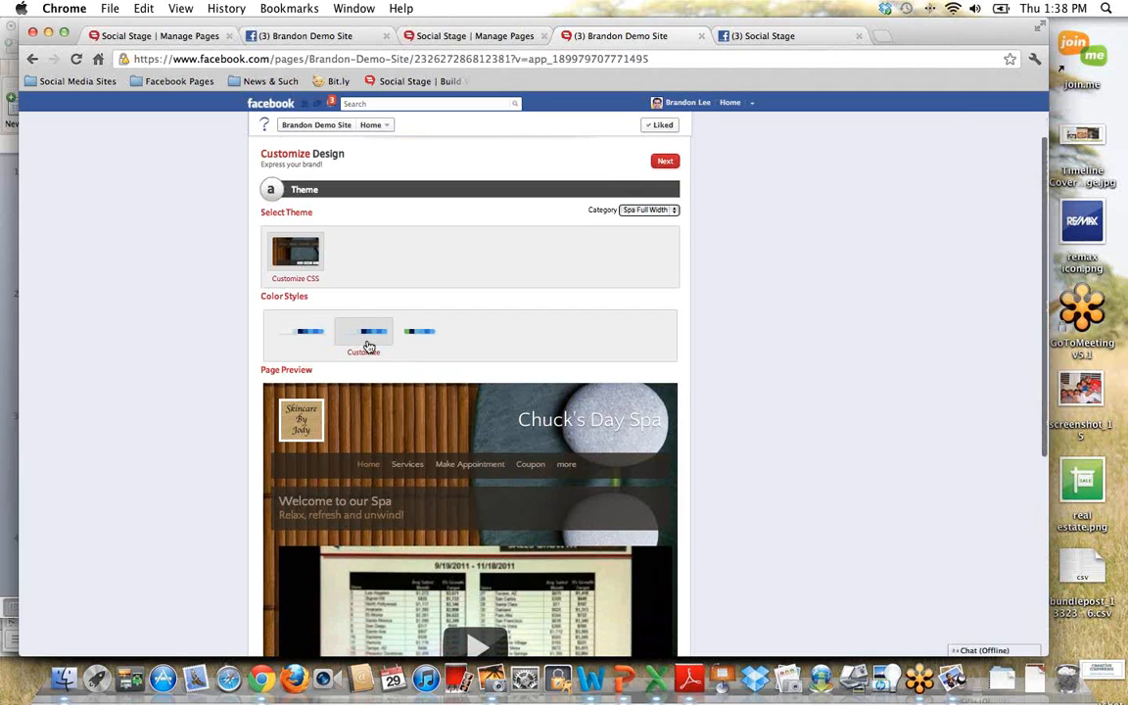
click(429, 338)
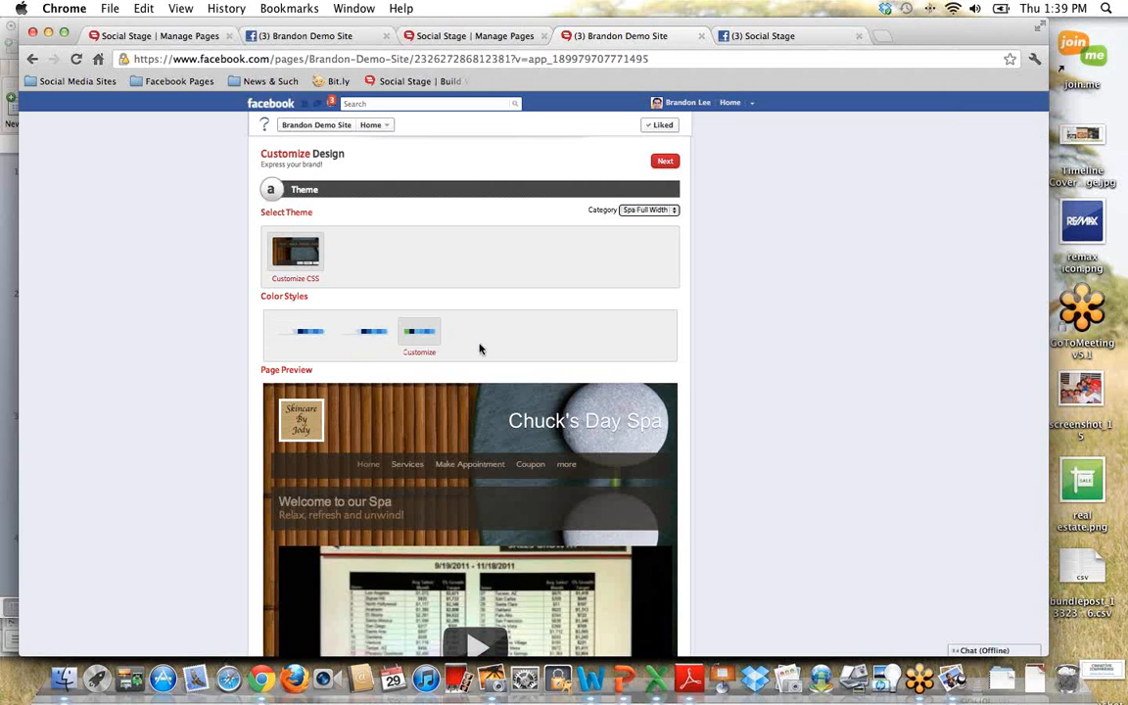
scroll(479, 350, down, 2)
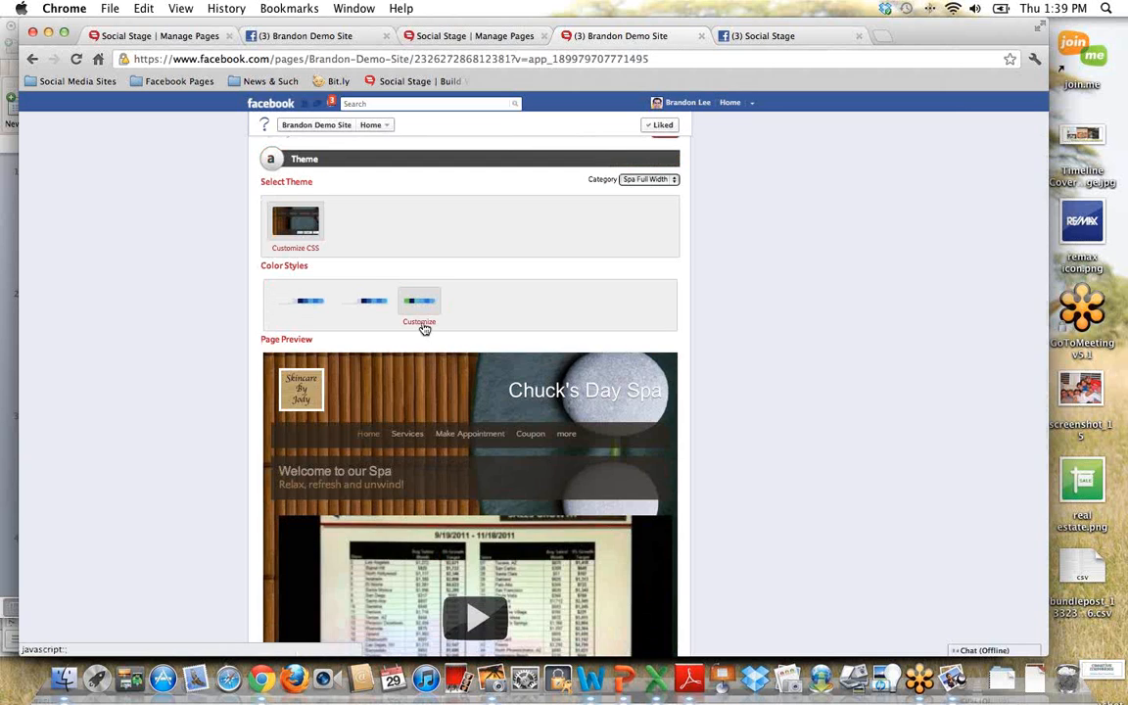
click(420, 323)
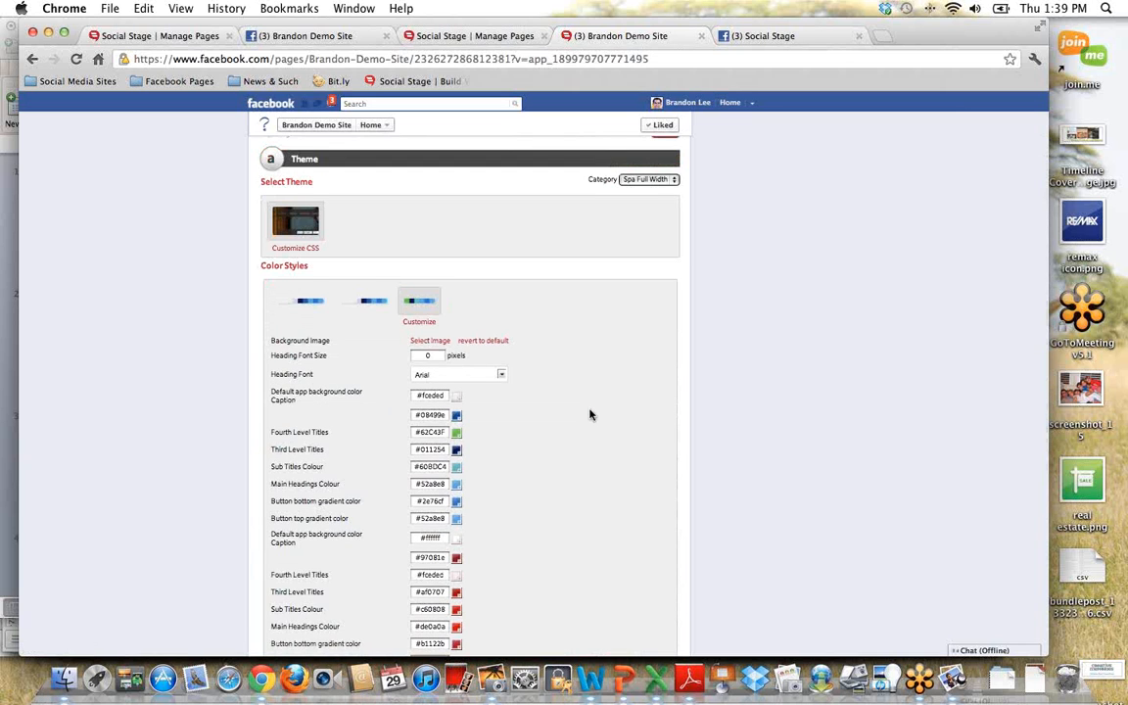
Step: Browse the local folders for a background image and look through the heading font choices without changing either setting
scroll(600, 407, down, 3)
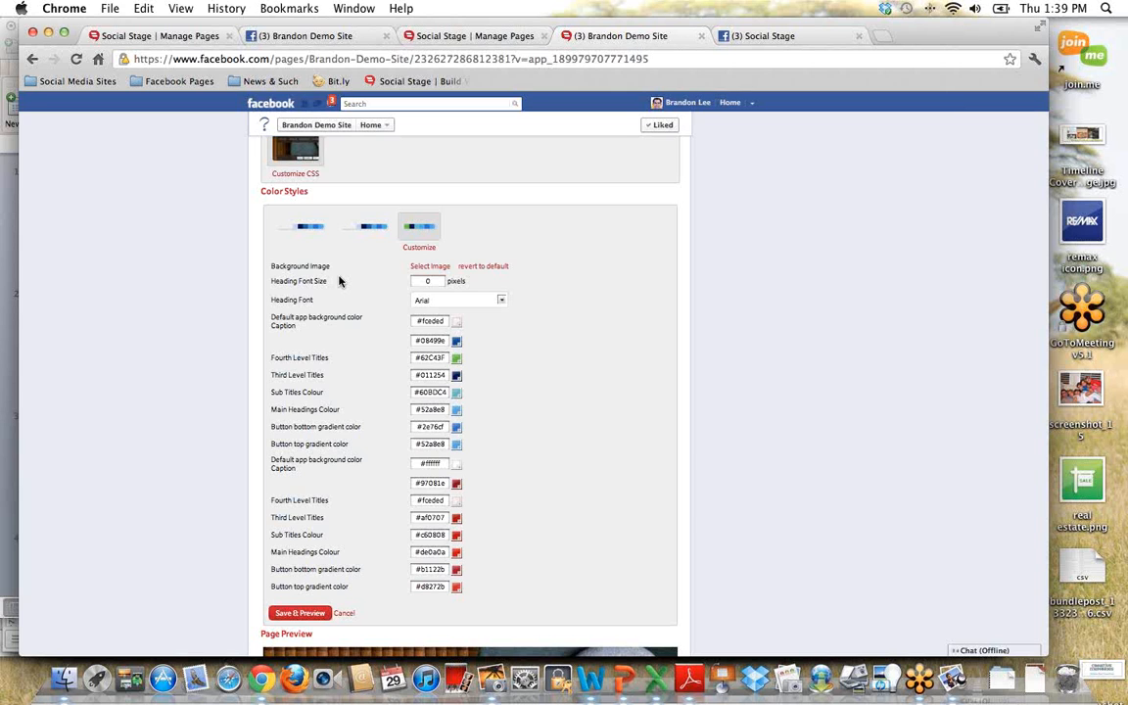
click(432, 276)
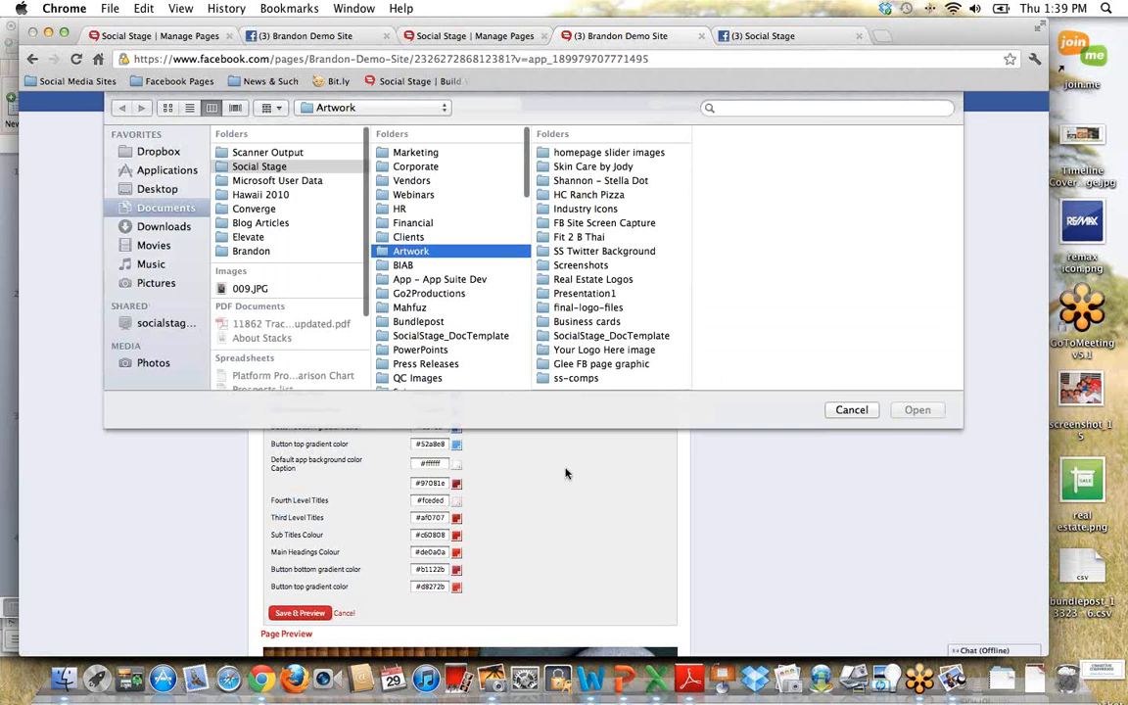
scroll(455, 300, down, 5)
scroll(455, 323, down, 2)
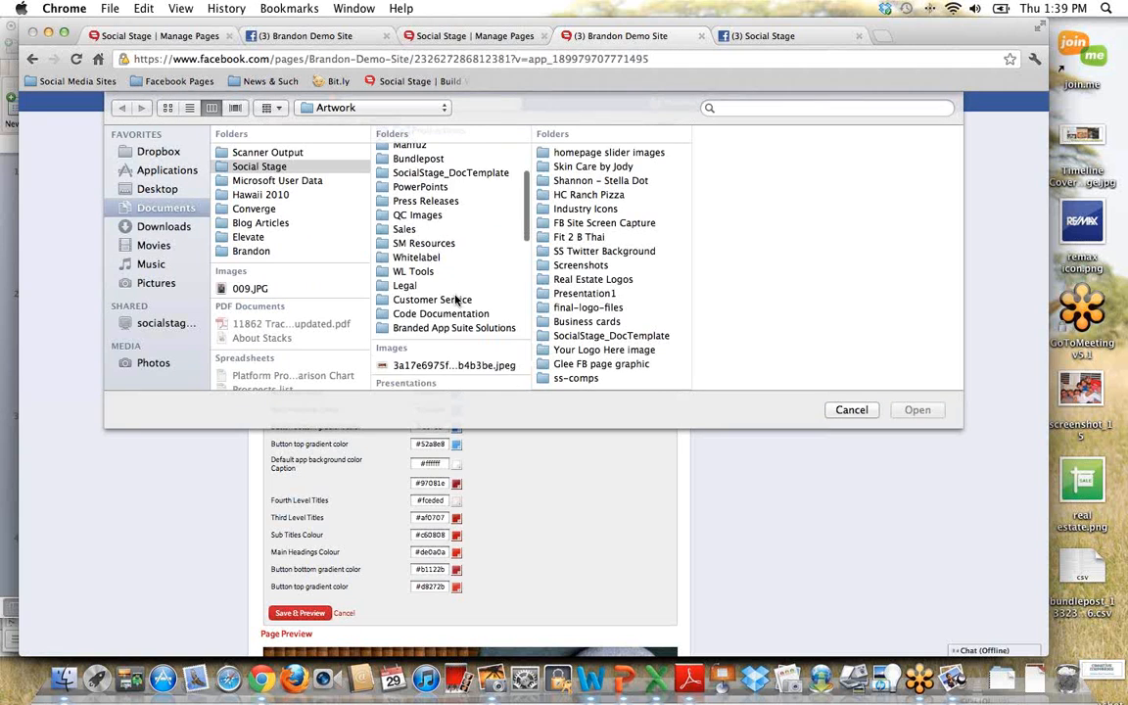
scroll(453, 370, up, 6)
click(851, 410)
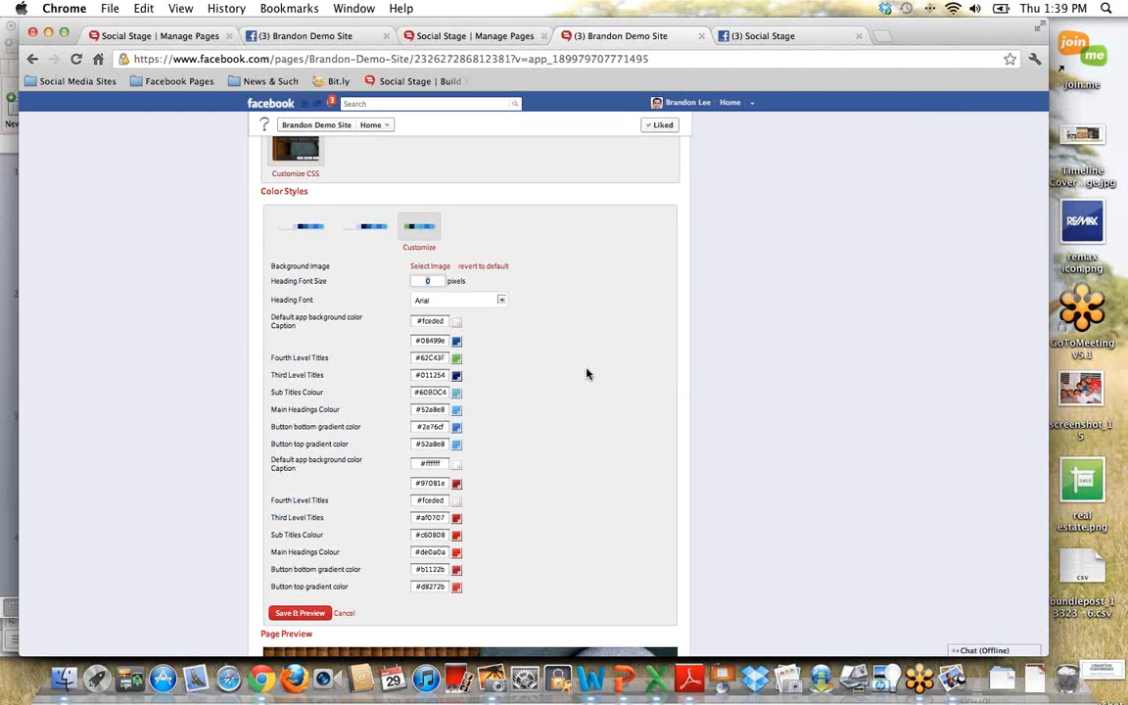
click(500, 305)
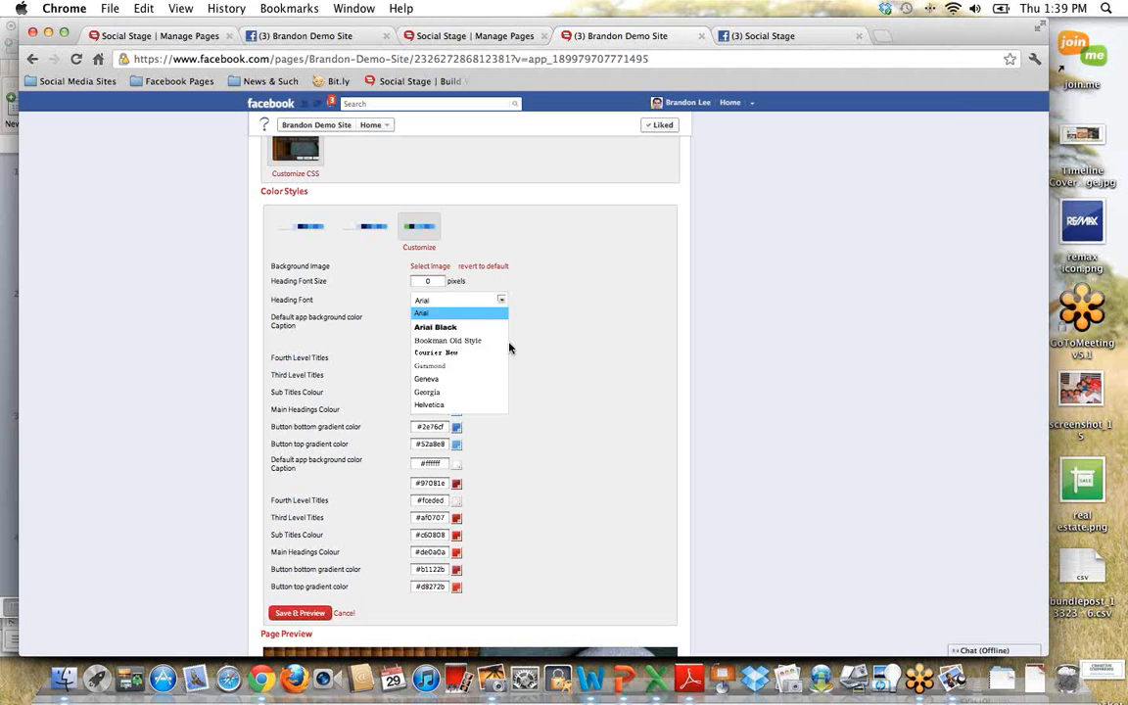
click(573, 345)
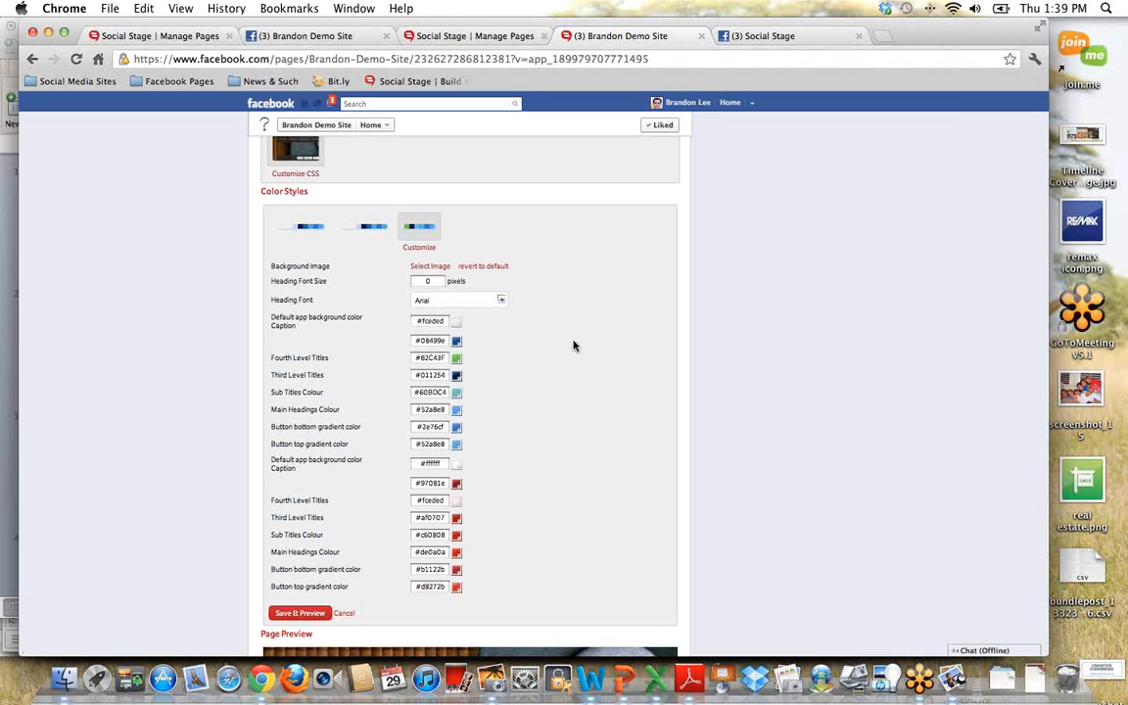
Step: Set the first Sub Titles Colour of the color style to olive green, #99A814
scroll(592, 380, down, 1)
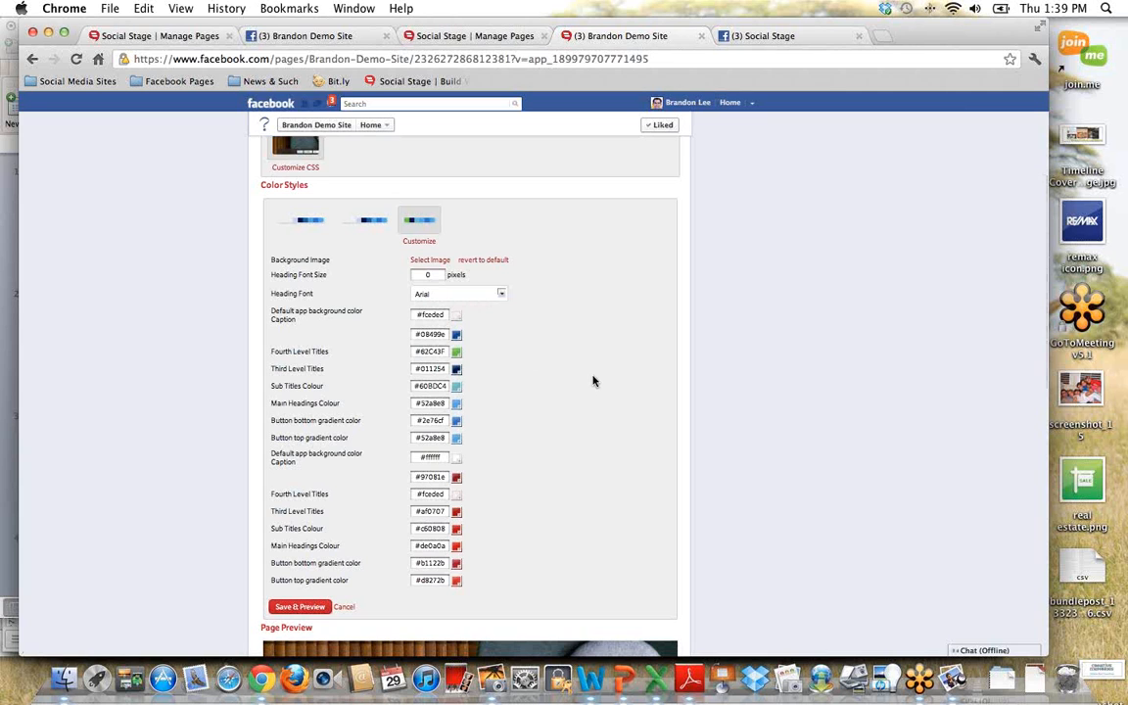
scroll(592, 381, down, 1)
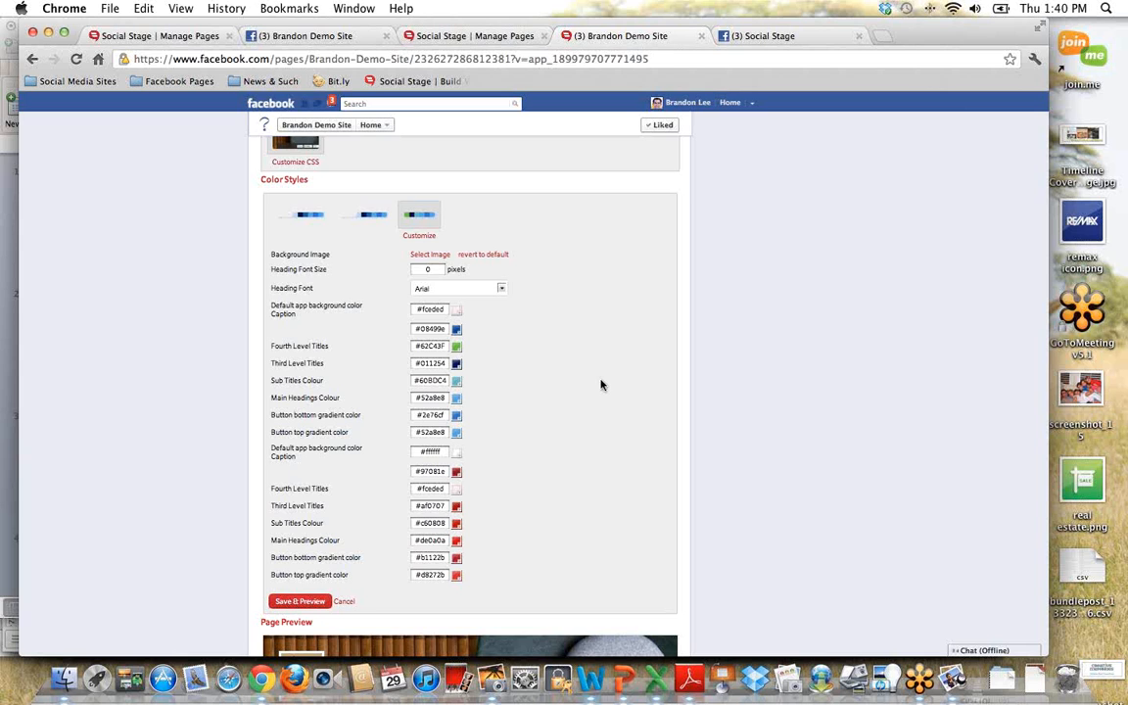
scroll(598, 383, down, 3)
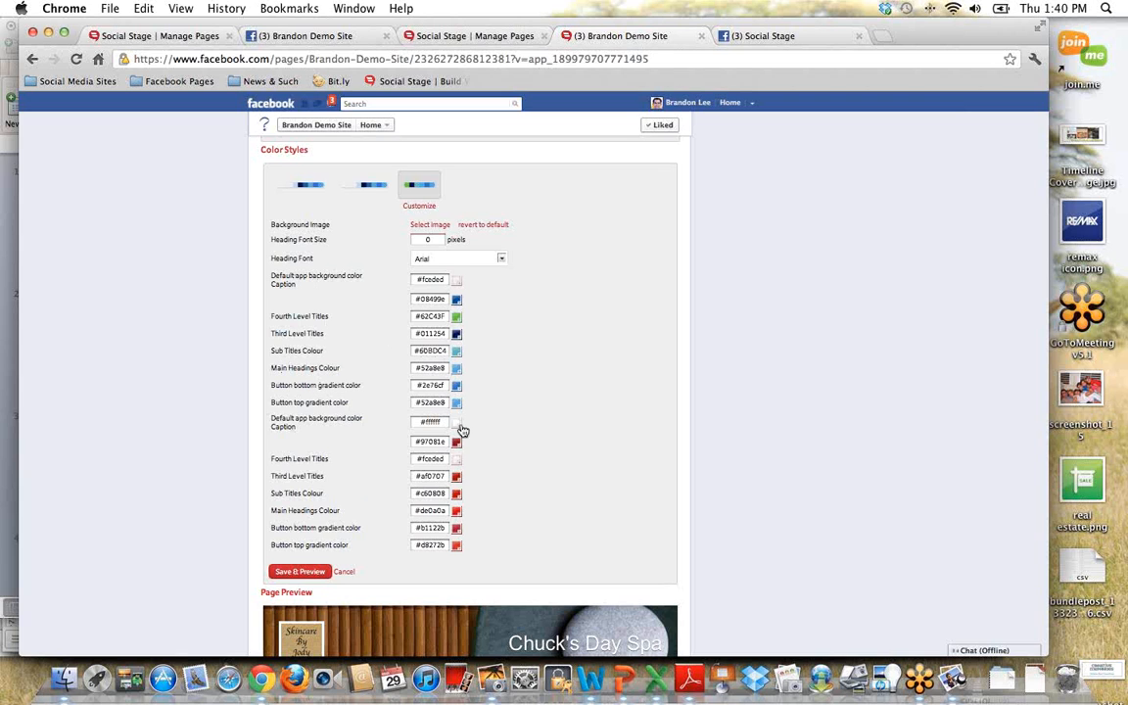
click(457, 352)
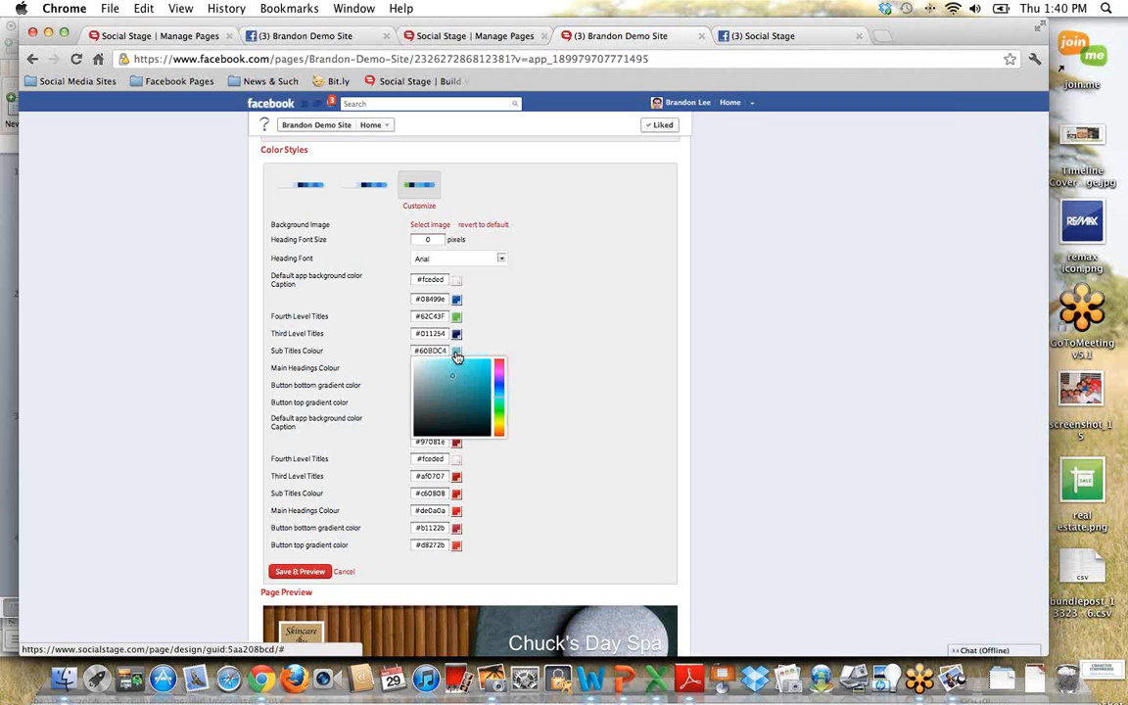
drag(499, 363, 503, 423)
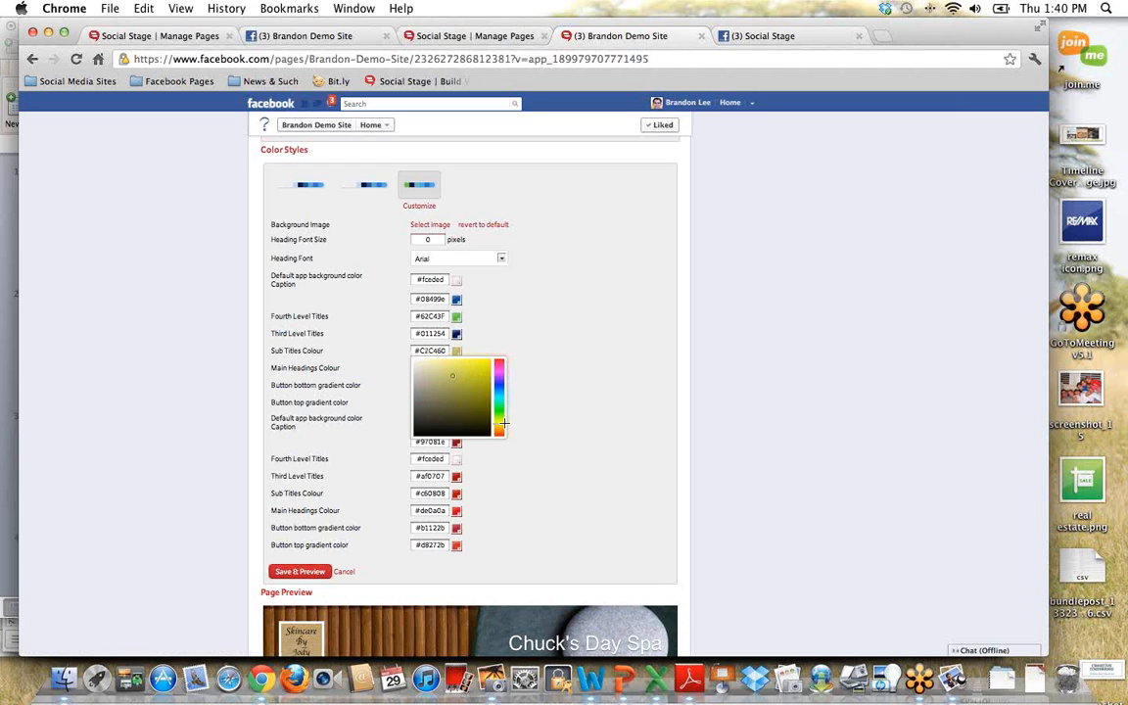
click(476, 368)
click(543, 385)
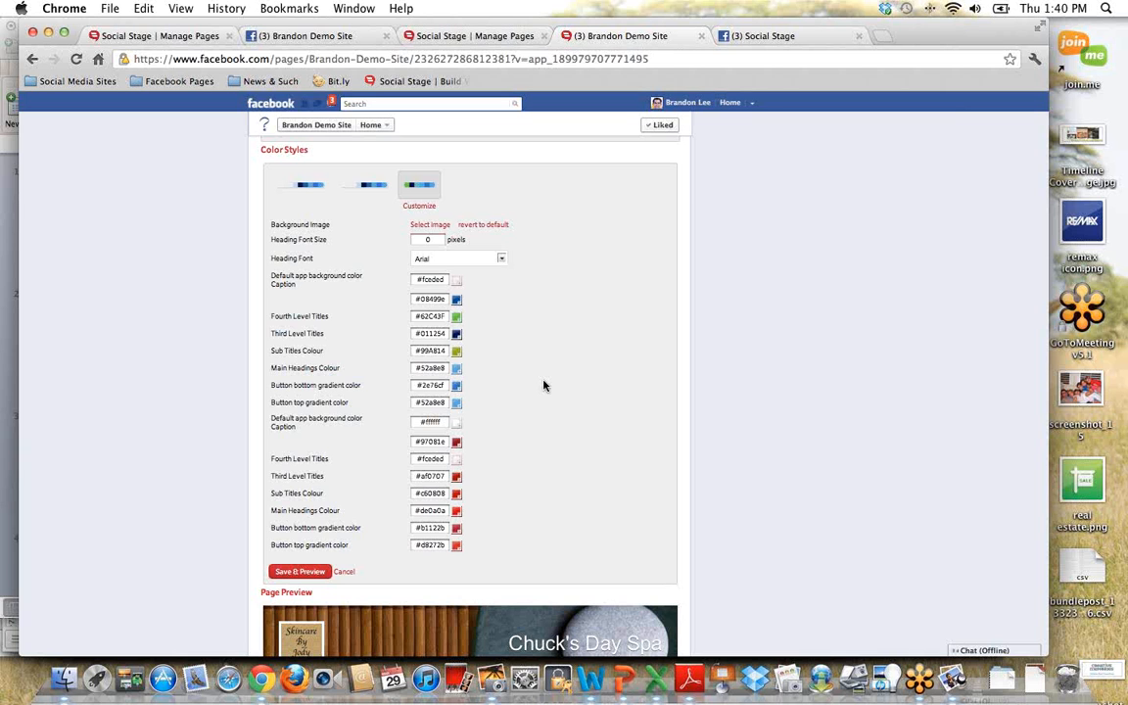
Step: View the Services page in the page preview and review the site's menu item list
scroll(543, 385, down, 3)
triple_click(319, 270)
scroll(564, 349, down, 3)
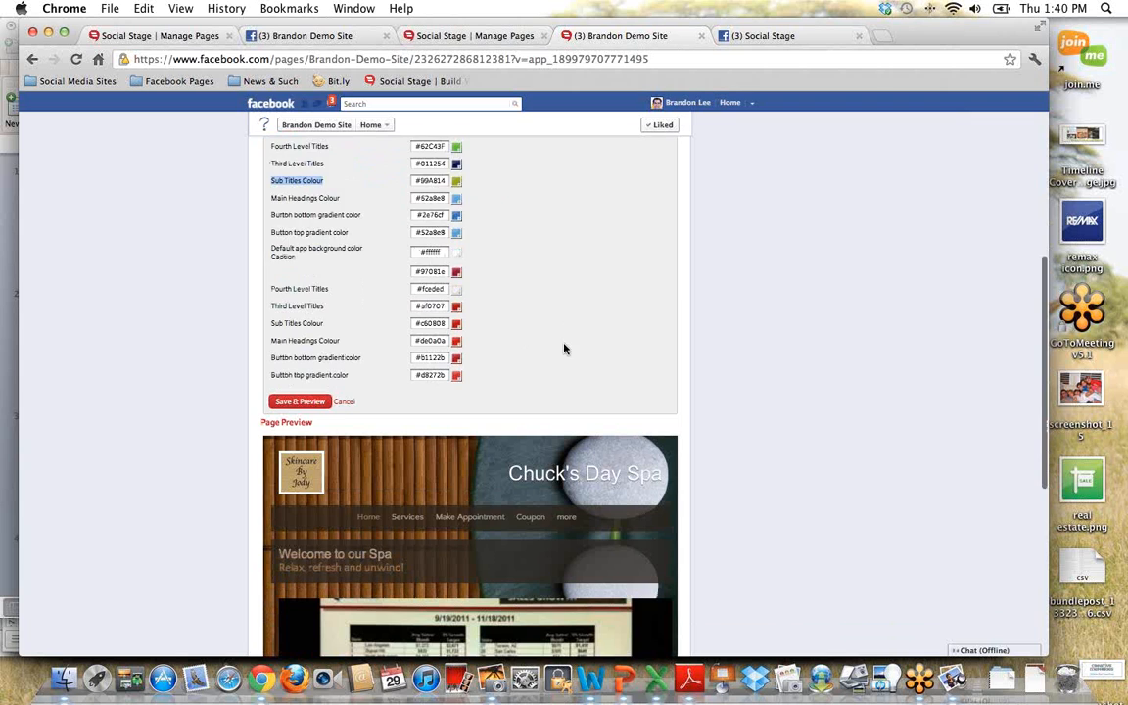
scroll(564, 348, down, 3)
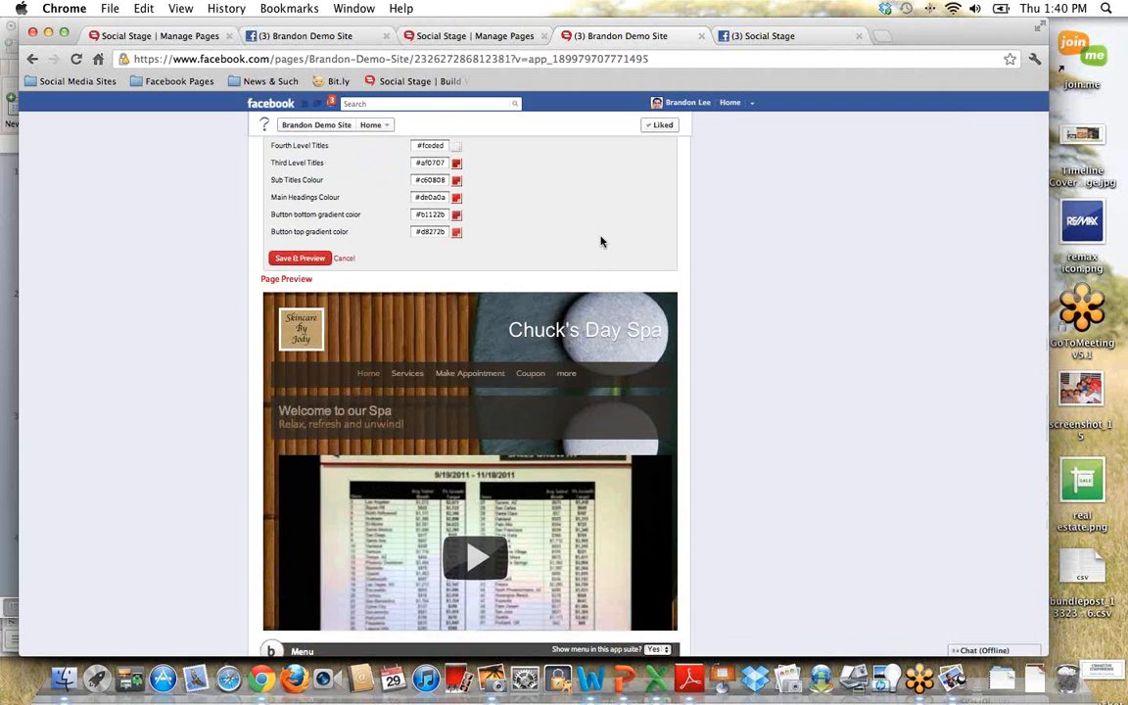
scroll(375, 401, down, 3)
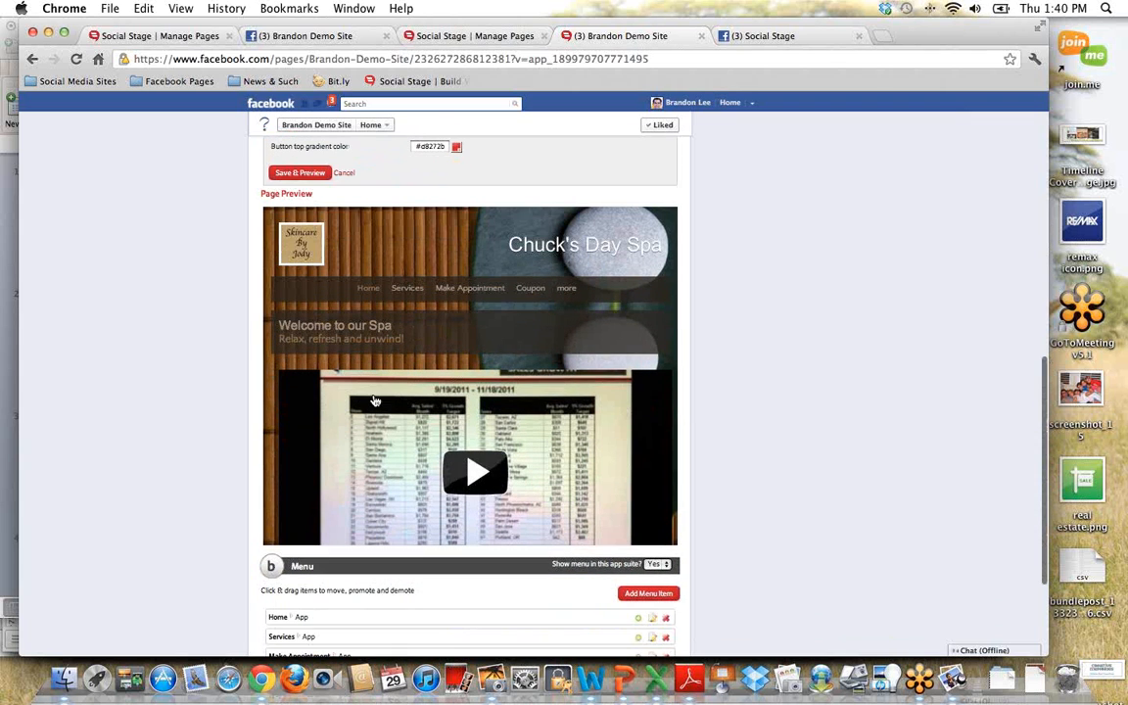
click(447, 285)
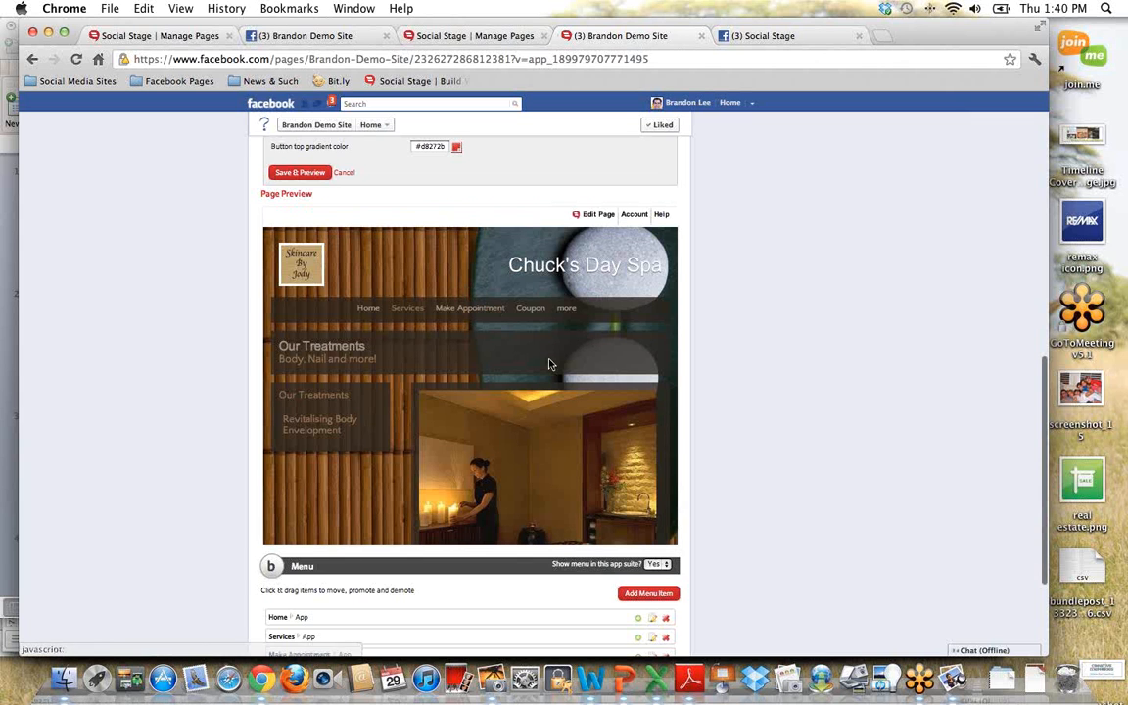
scroll(529, 367, down, 1)
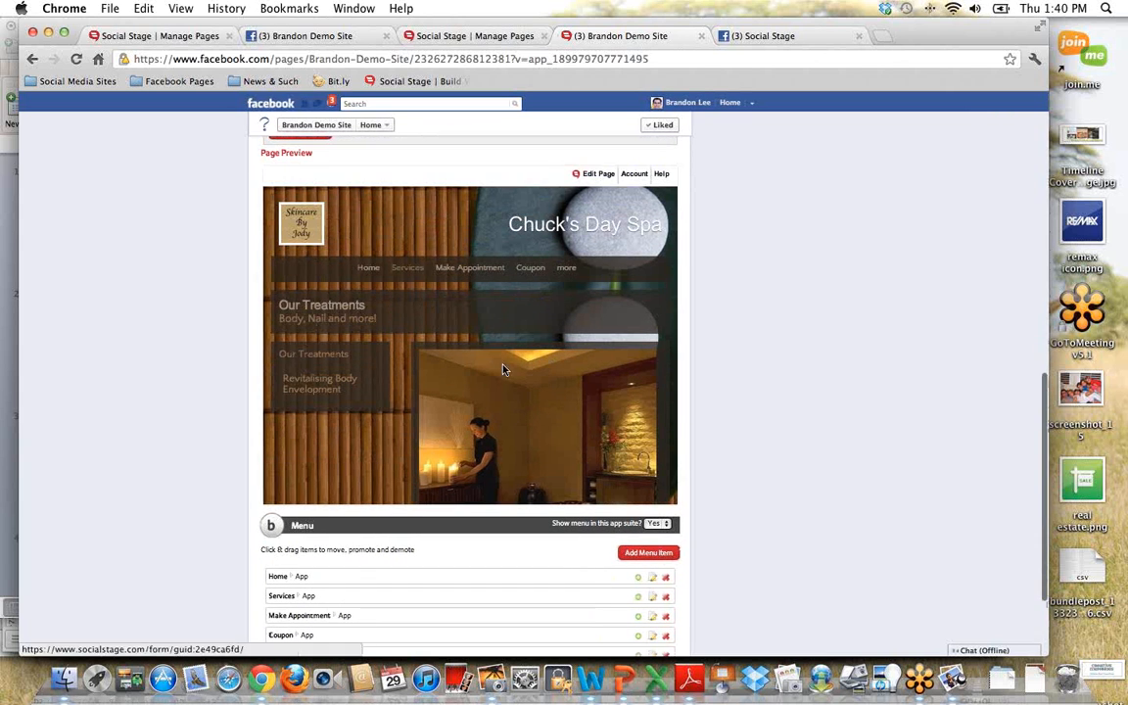
scroll(454, 335, down, 1)
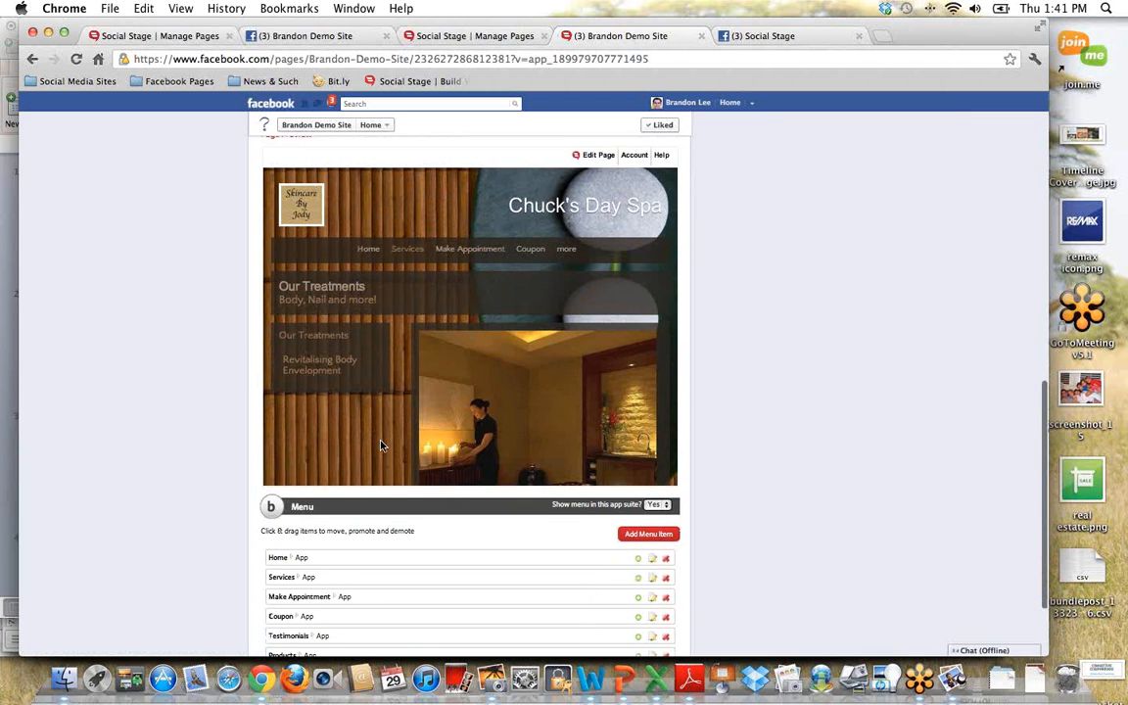
scroll(383, 449, down, 3)
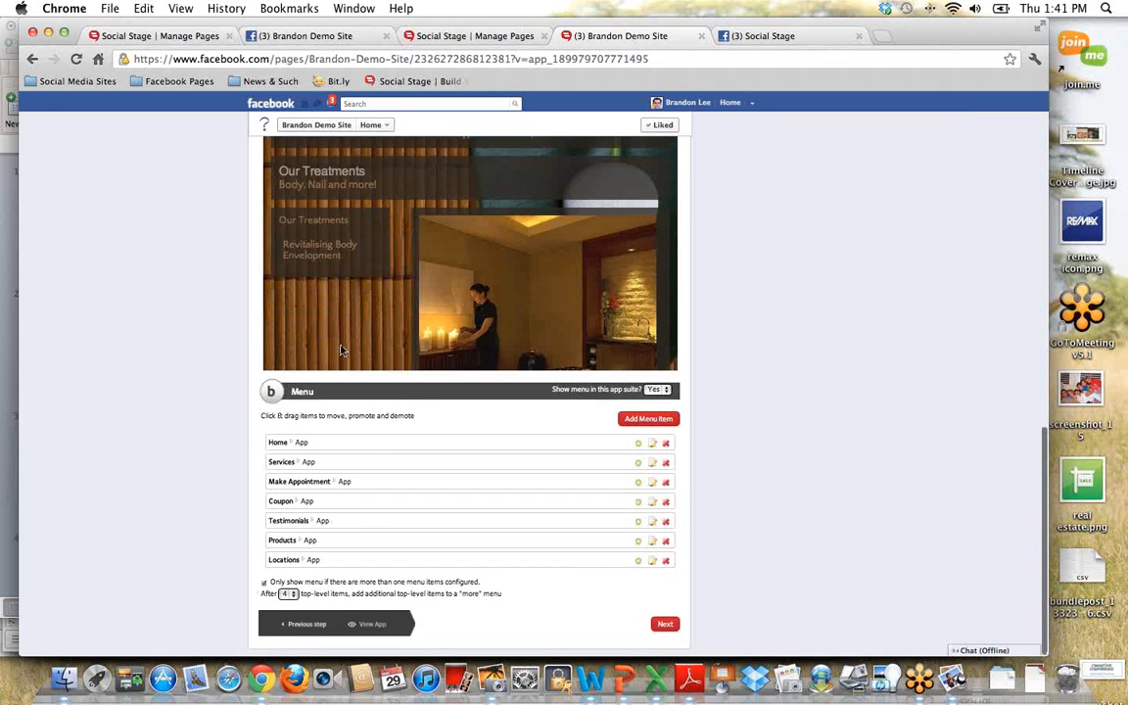
scroll(352, 382, up, 1)
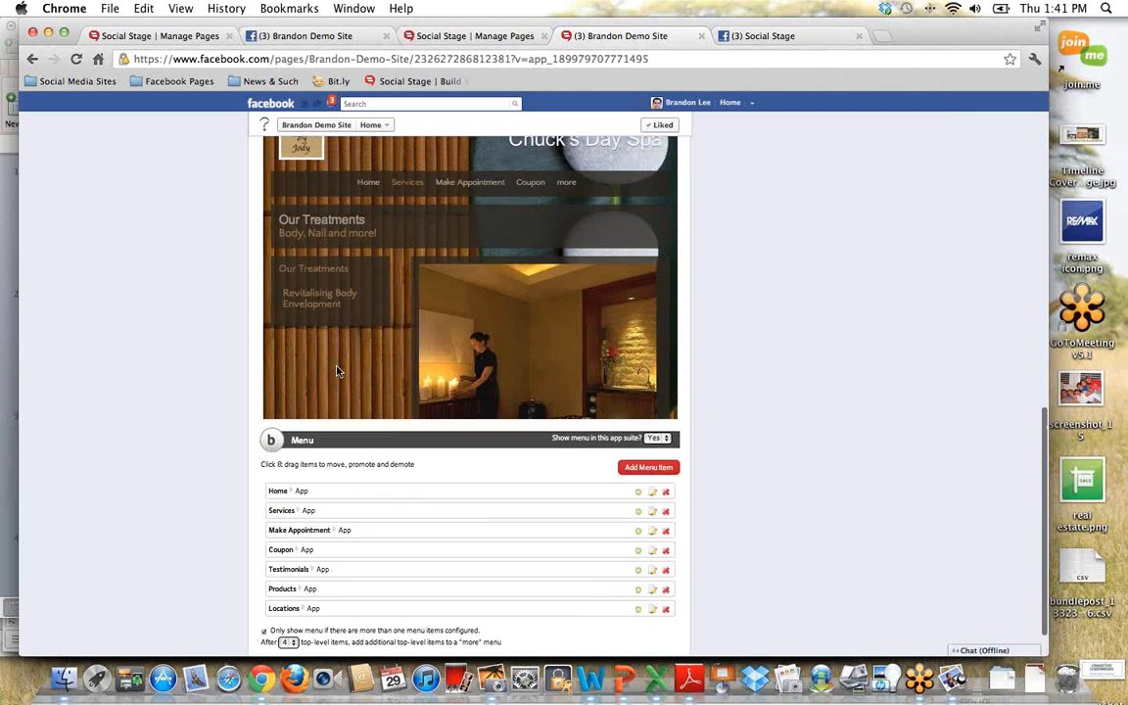
scroll(335, 371, up, 1)
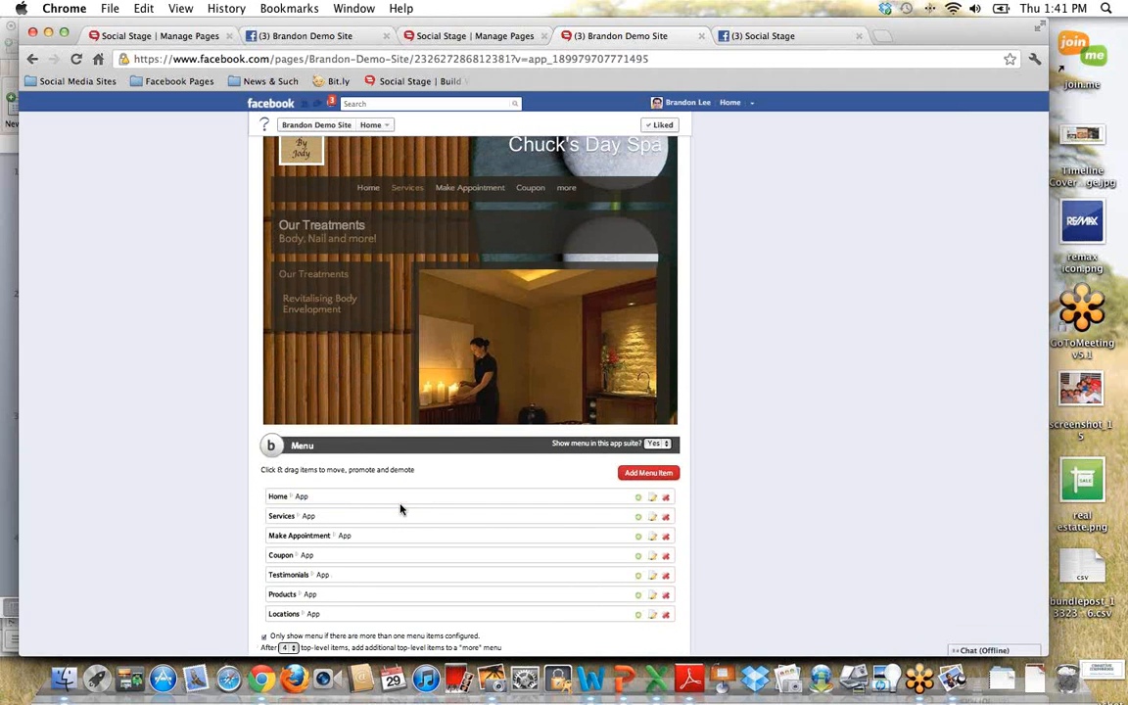
Step: Preview the Make Appointment page, shorten its menu label to "Appointment" and save the menu item
click(453, 192)
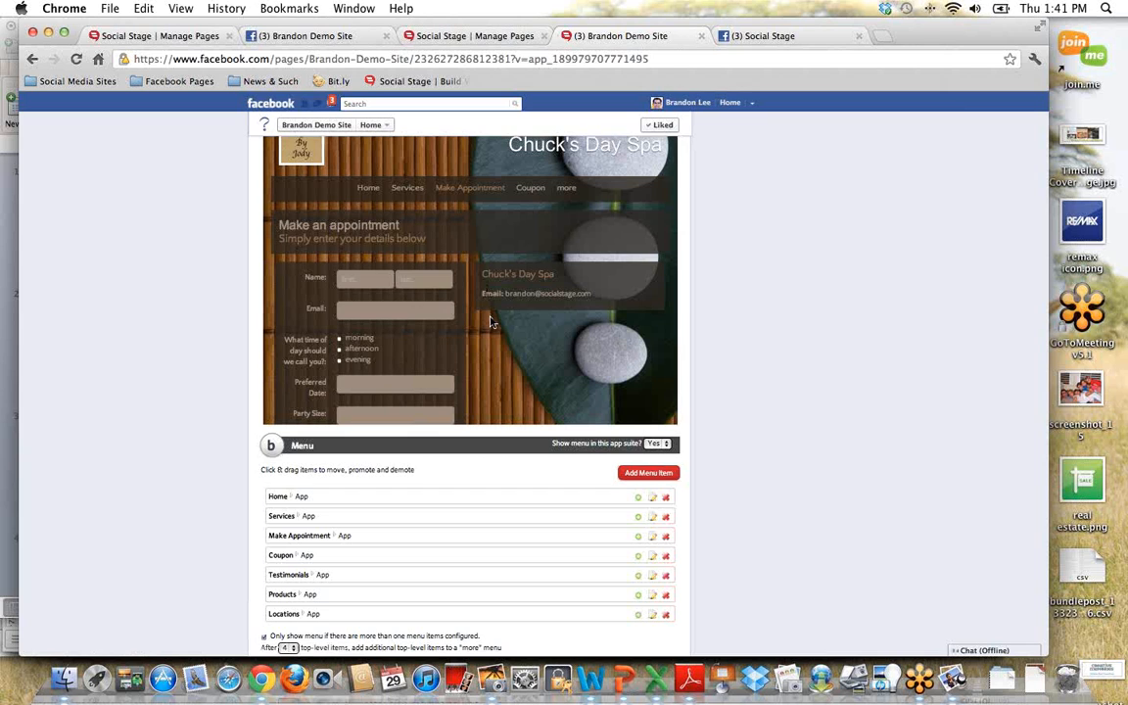
scroll(493, 323, down, 2)
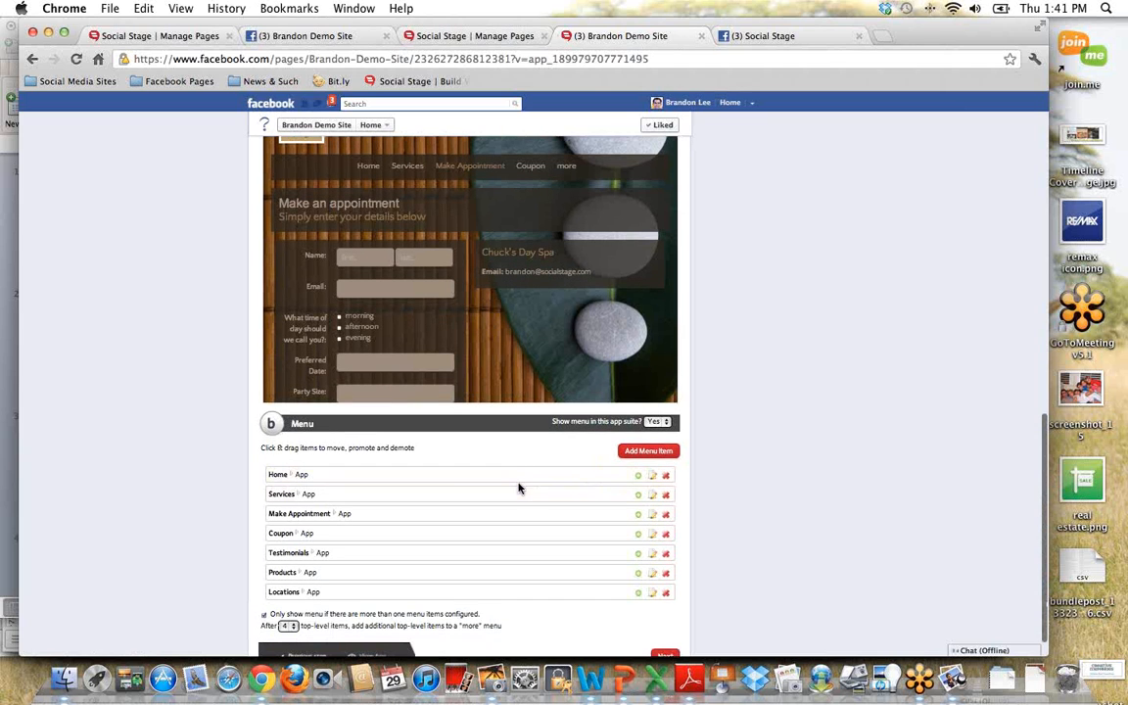
click(652, 516)
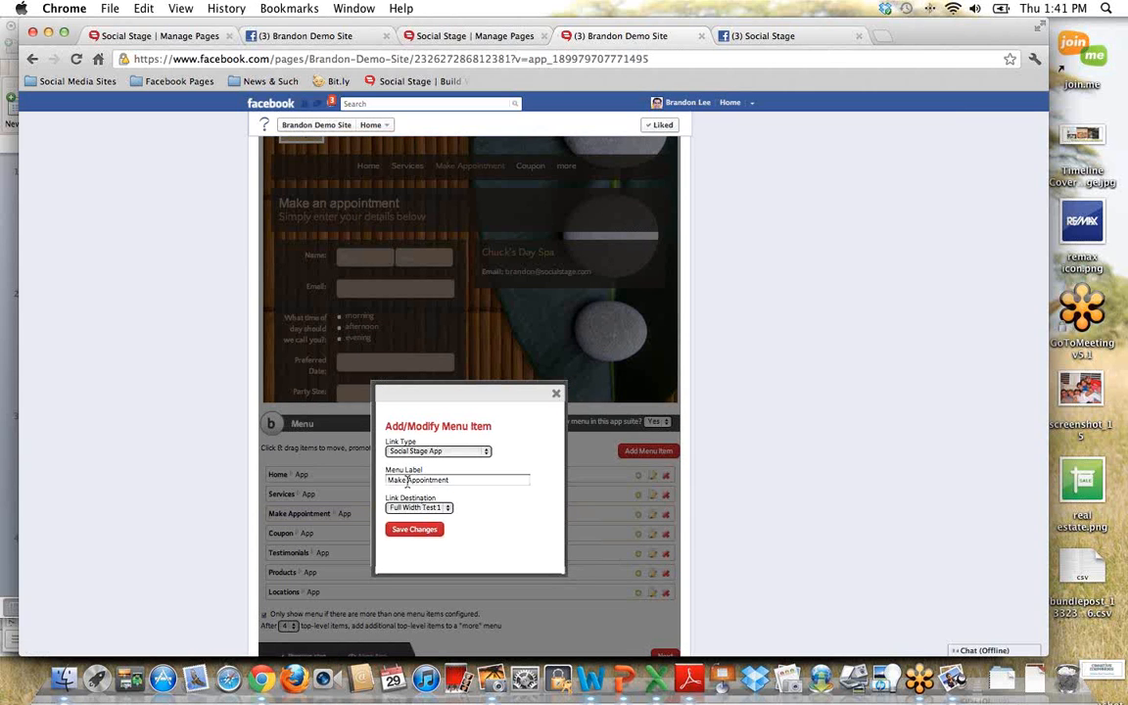
drag(405, 480, 362, 480)
key(BackSpace)
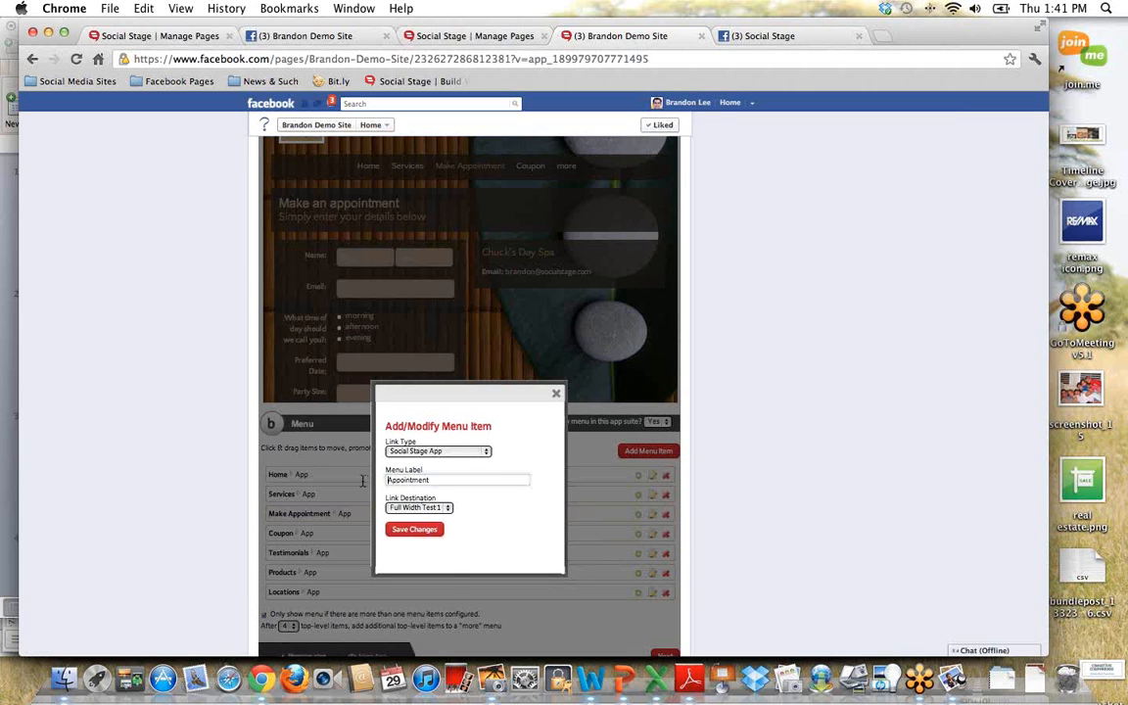
click(413, 529)
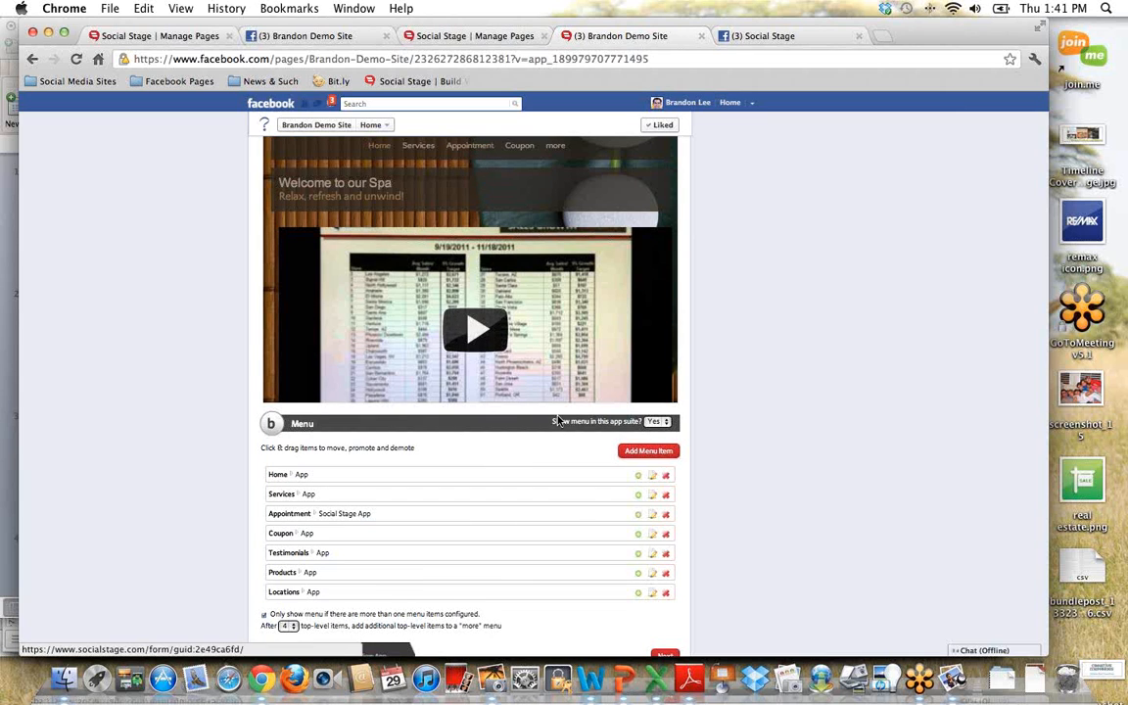
Step: Compare the menu item list with the navigation bar in the page preview
scroll(537, 460, down, 1)
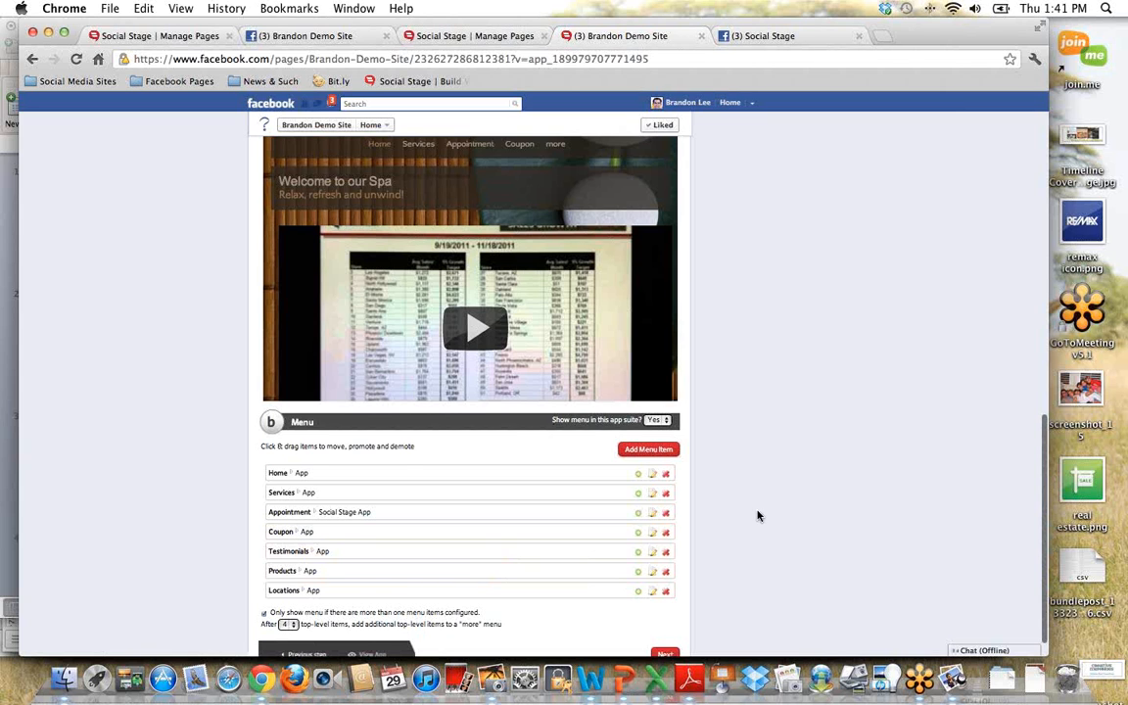
scroll(757, 516, down, 1)
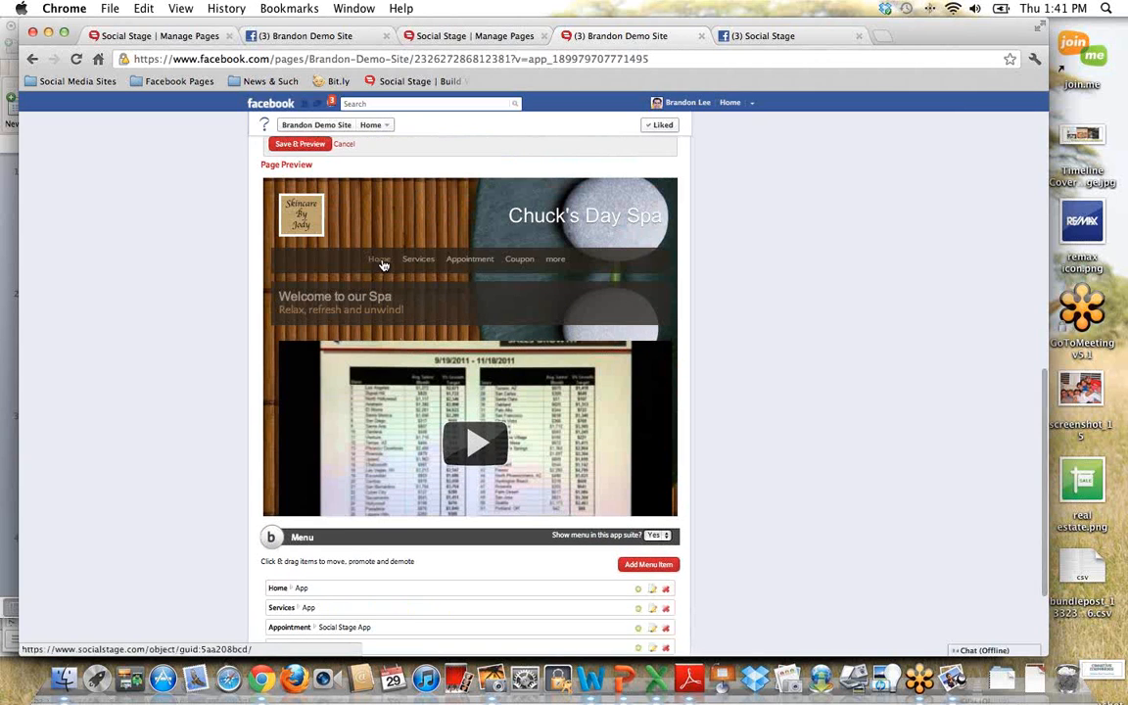
mouse_move(551, 264)
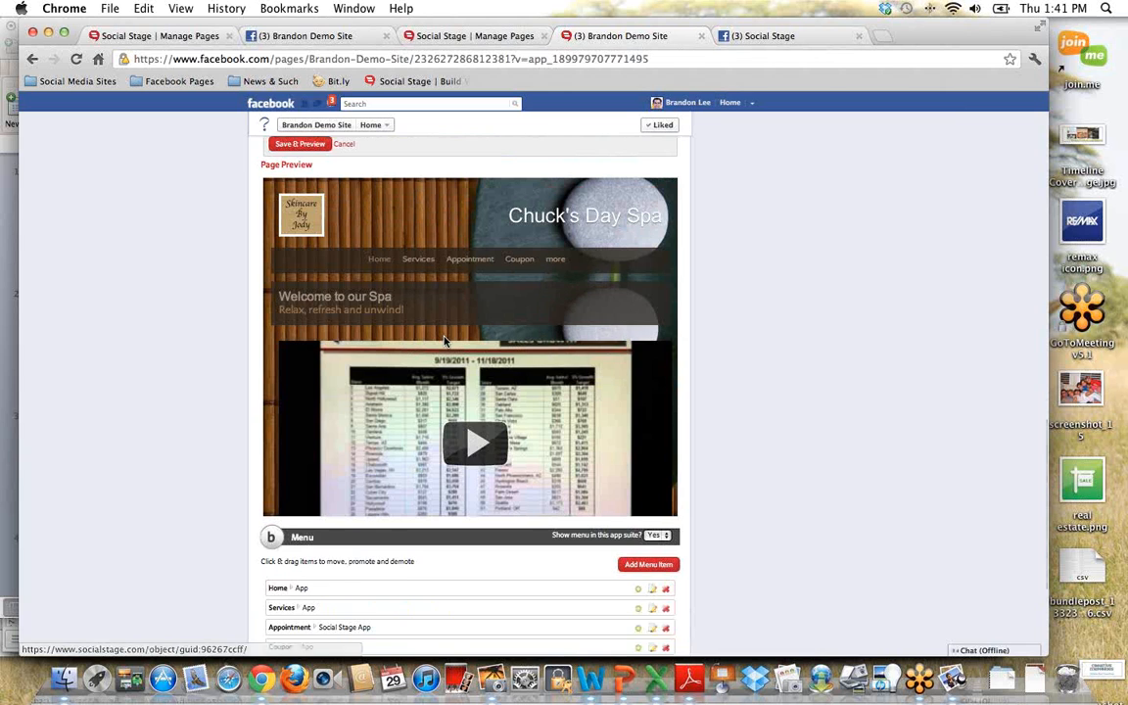
scroll(441, 455, down, 1)
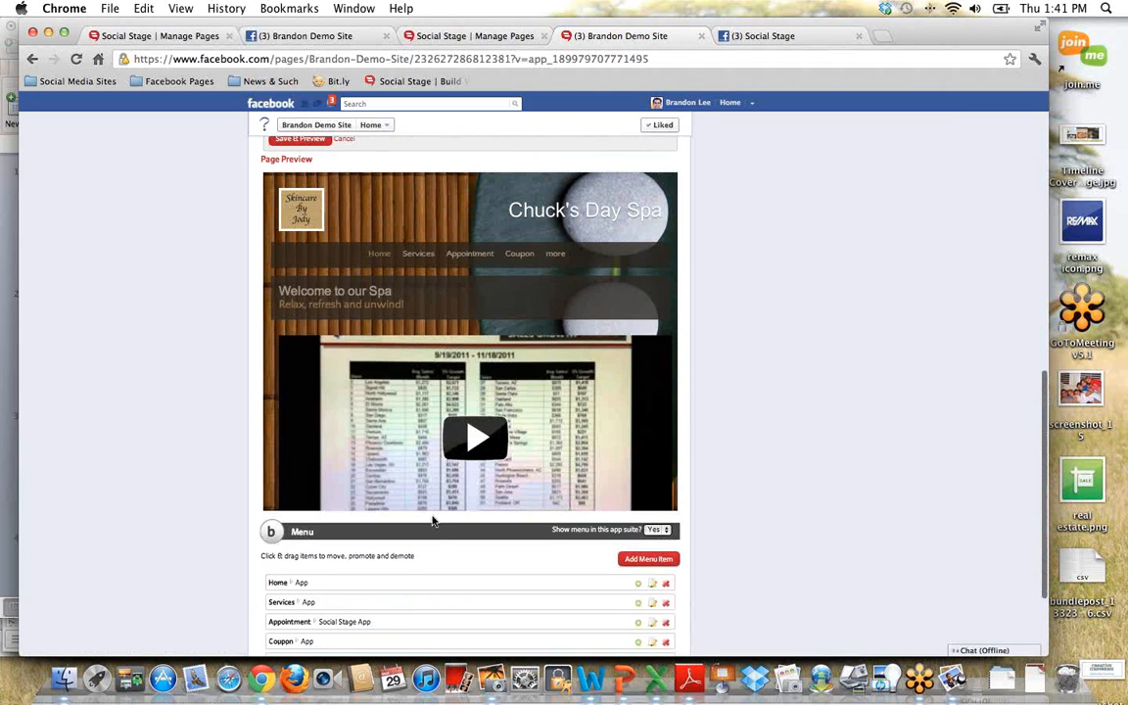
Step: Review the menu item list, proceed past the menu settings and finish the setup to view the live spa page
scroll(435, 538, down, 1)
scroll(436, 554, down, 5)
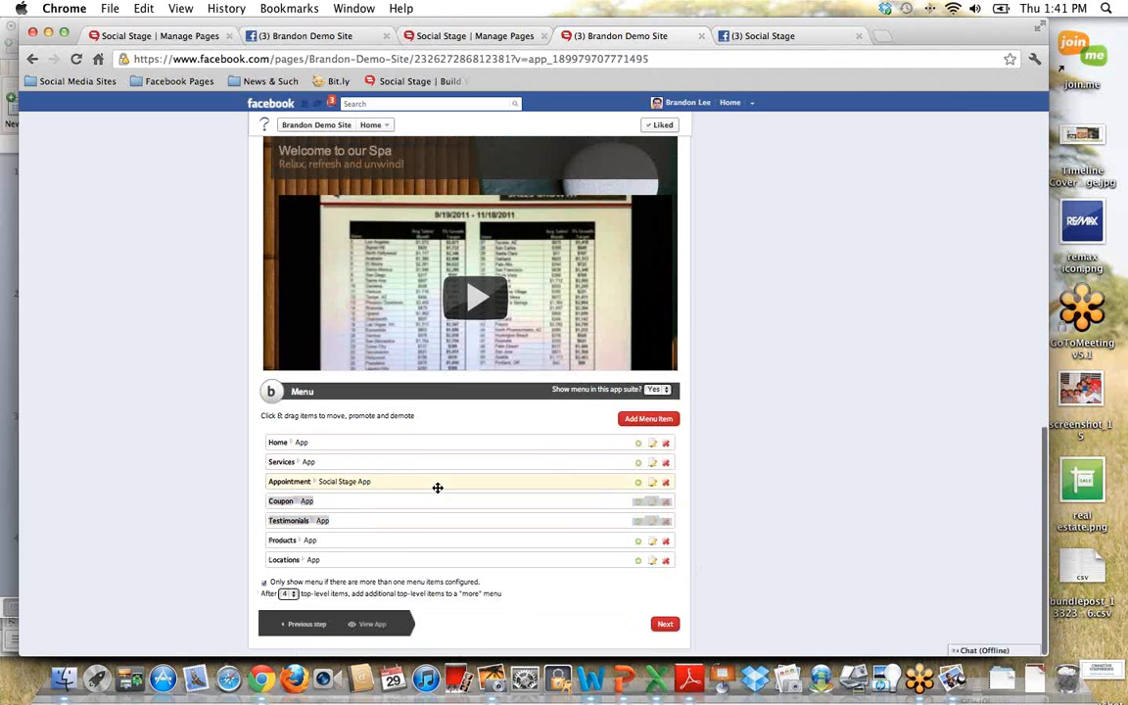
scroll(437, 486, up, 3)
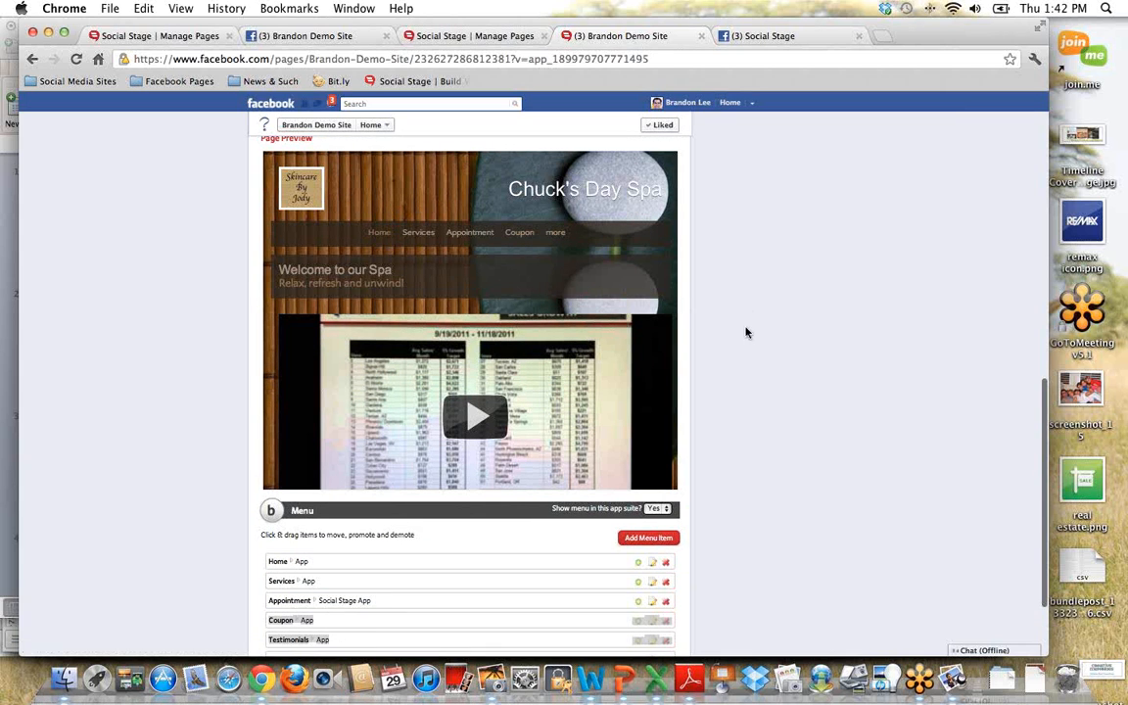
scroll(732, 344, down, 3)
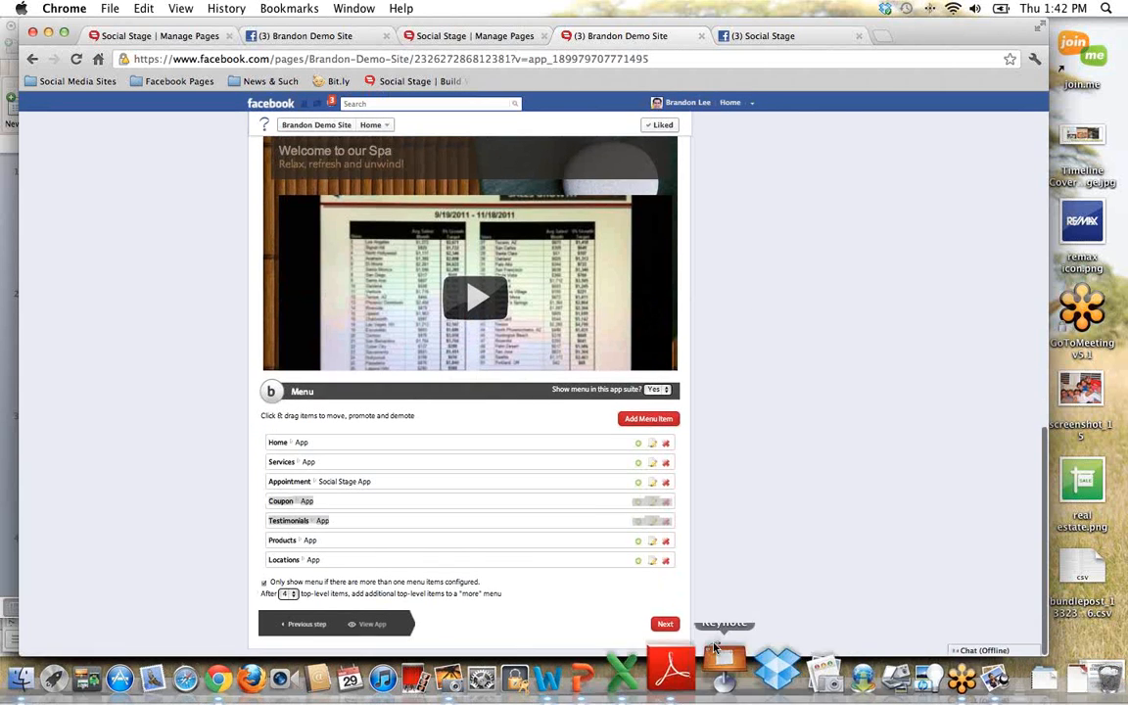
click(669, 624)
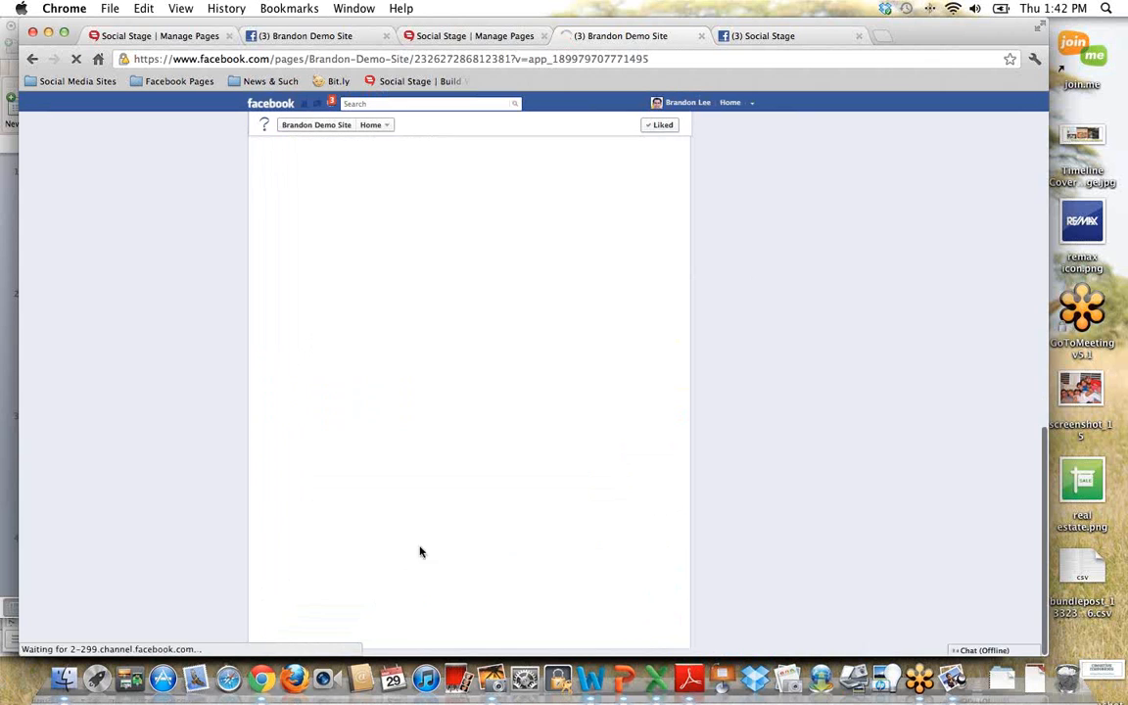
click(570, 208)
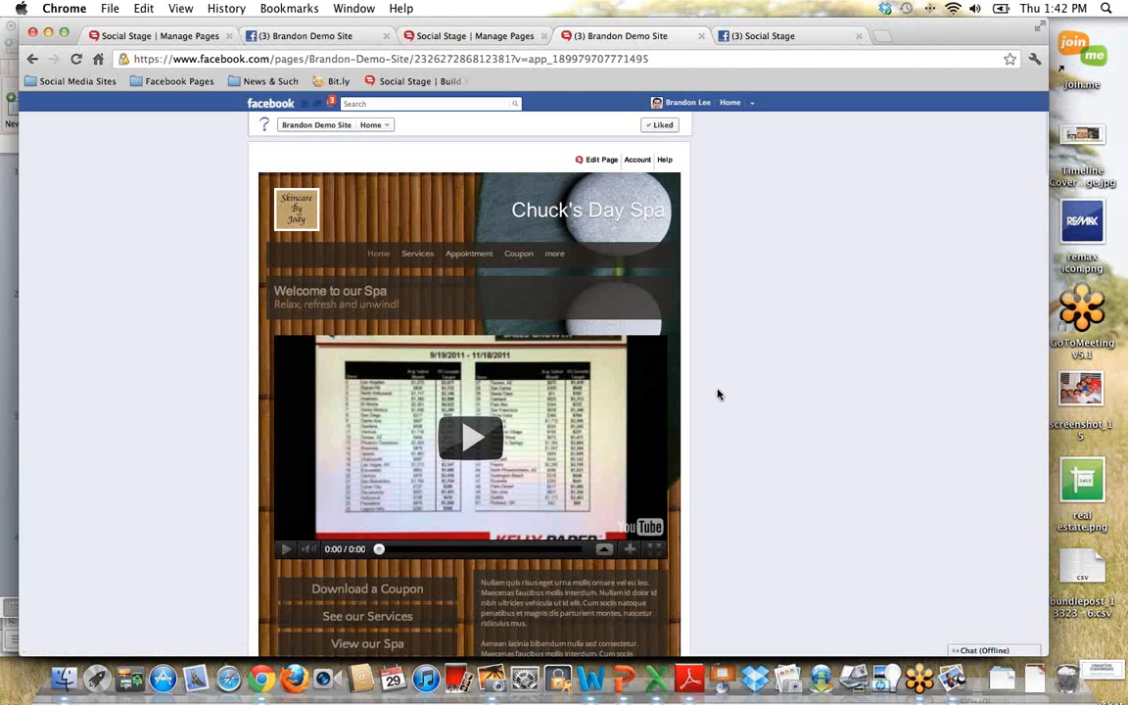
scroll(718, 395, down, 5)
scroll(717, 393, up, 5)
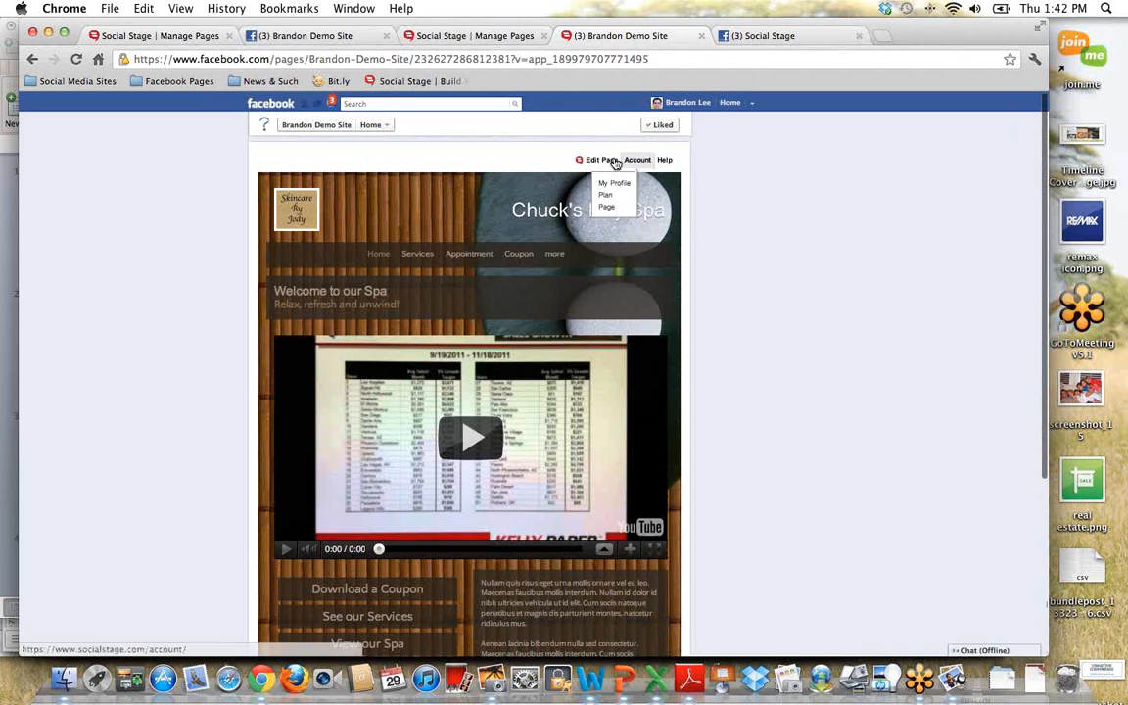
Step: Open the Home page's customization form and change the Company Name to "Brandon's Spa"
mouse_move(605, 162)
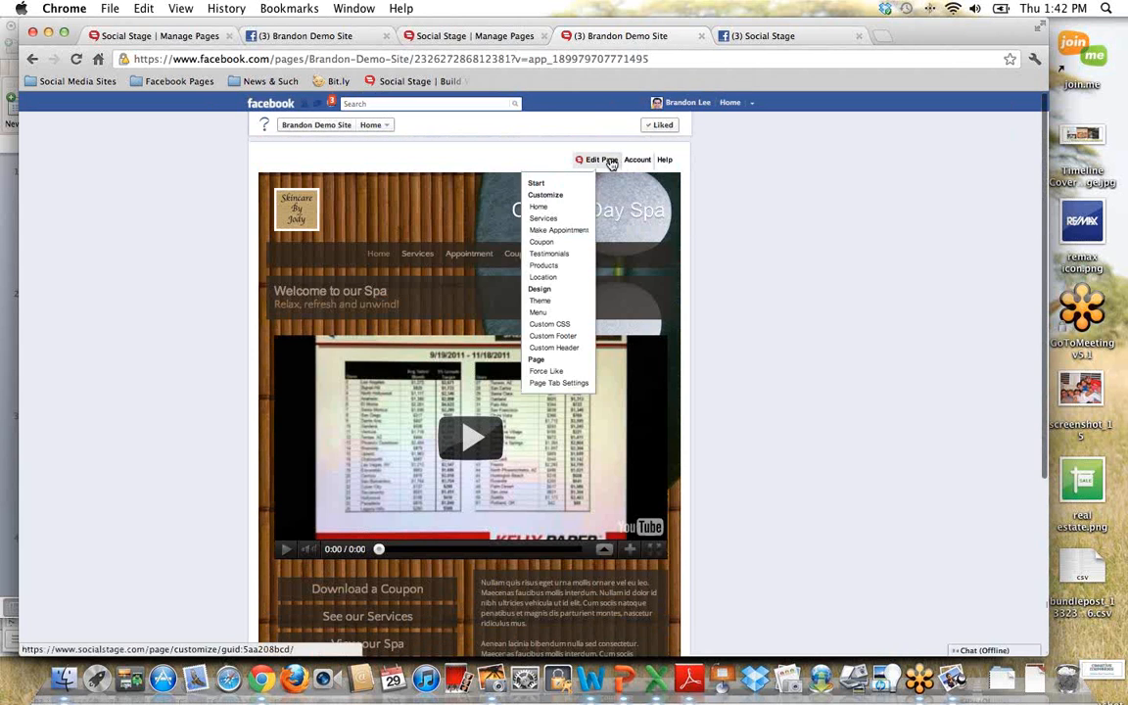
click(564, 209)
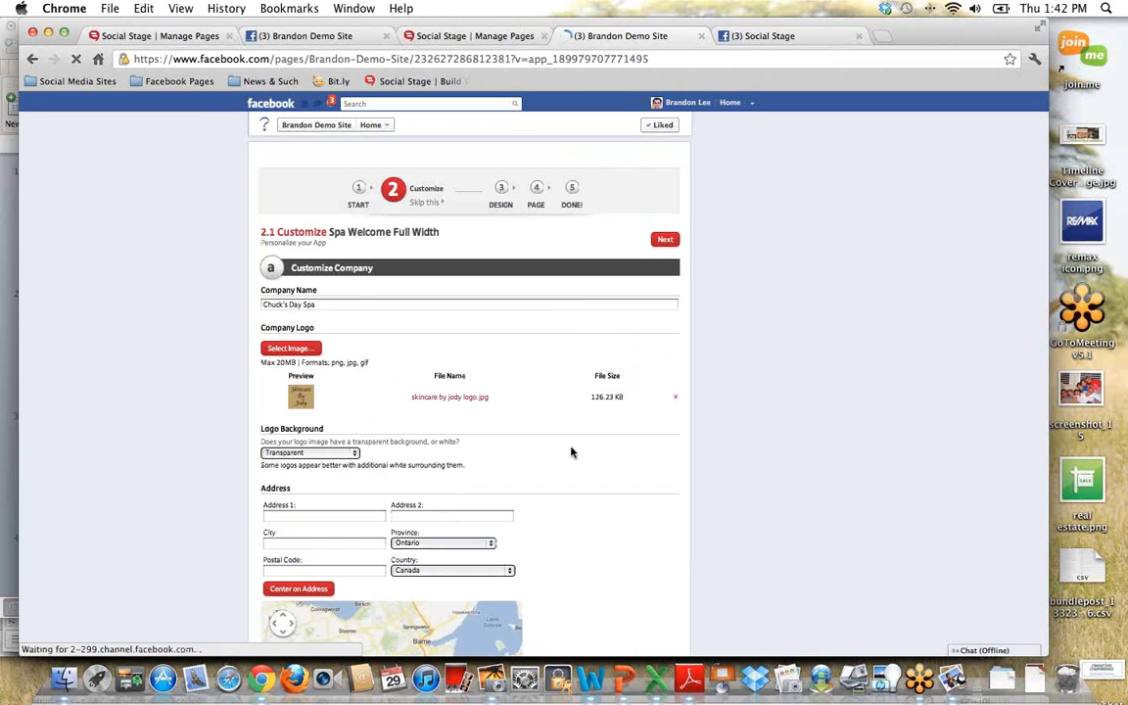
scroll(572, 453, down, 3)
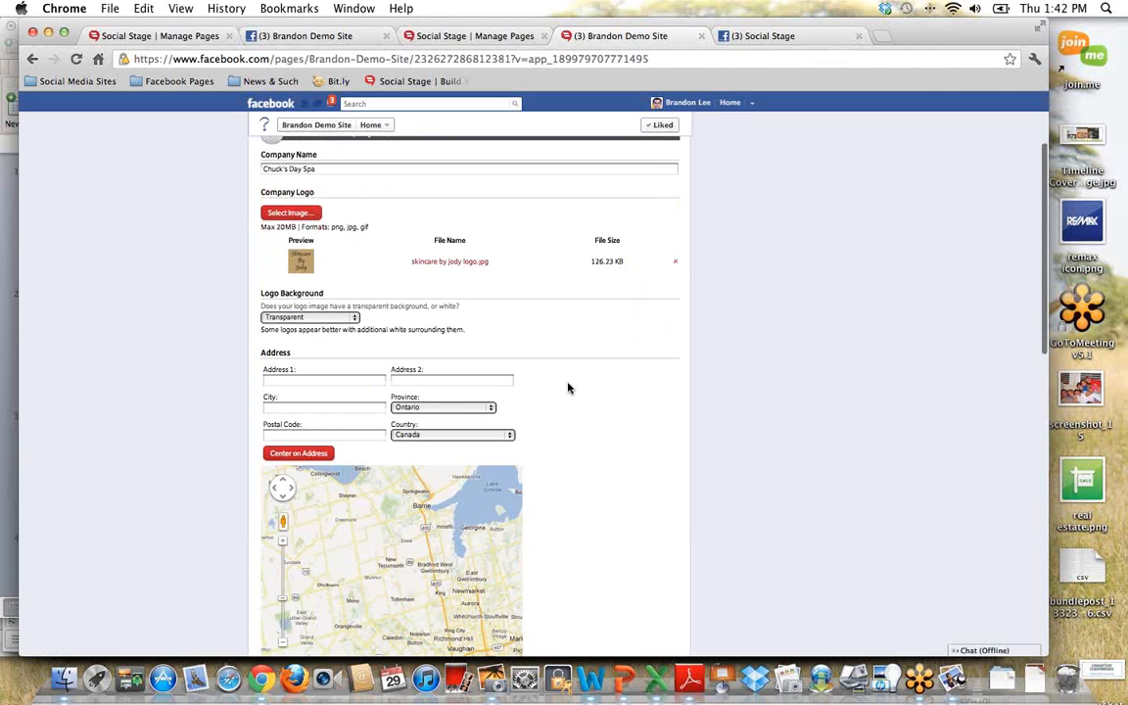
scroll(567, 387, down, 5)
scroll(568, 388, up, 8)
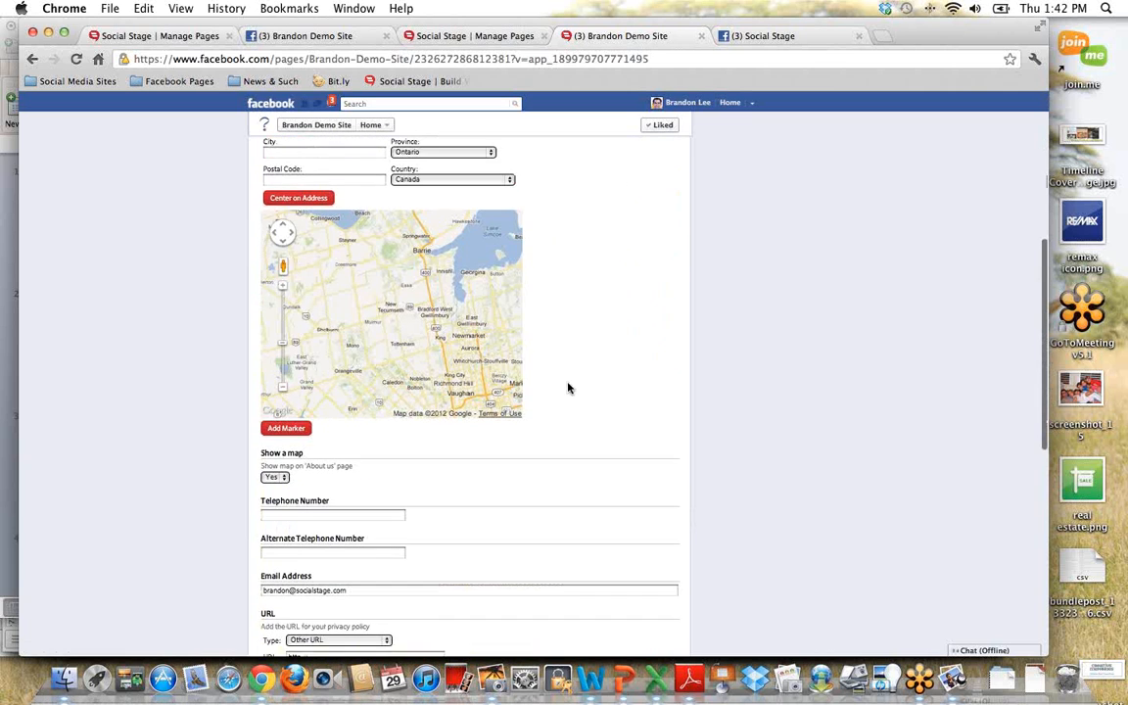
click(368, 303)
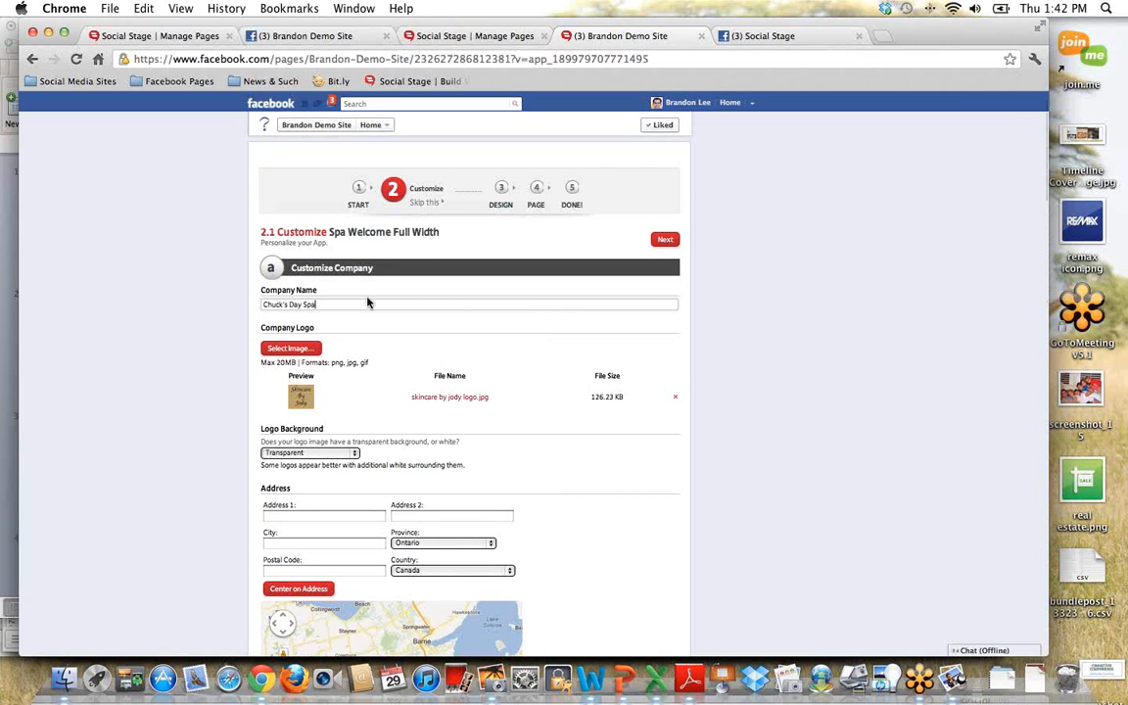
key(BackSpace)
key(BackSpace)
key(BackSpace)
key(BackSpace)
key(BackSpace)
key(BackSpace)
key(BackSpace)
key(BackSpace)
key(BackSpace)
key(BackSpace)
key(BackSpace)
key(BackSpace)
key(BackSpace)
key(BackSpace)
text(Brandon's Spa)
Step: Examine the Home page's logo, address, map, contact and social media fields, then its title, media, welcome text and button settings
scroll(423, 306, down, 2)
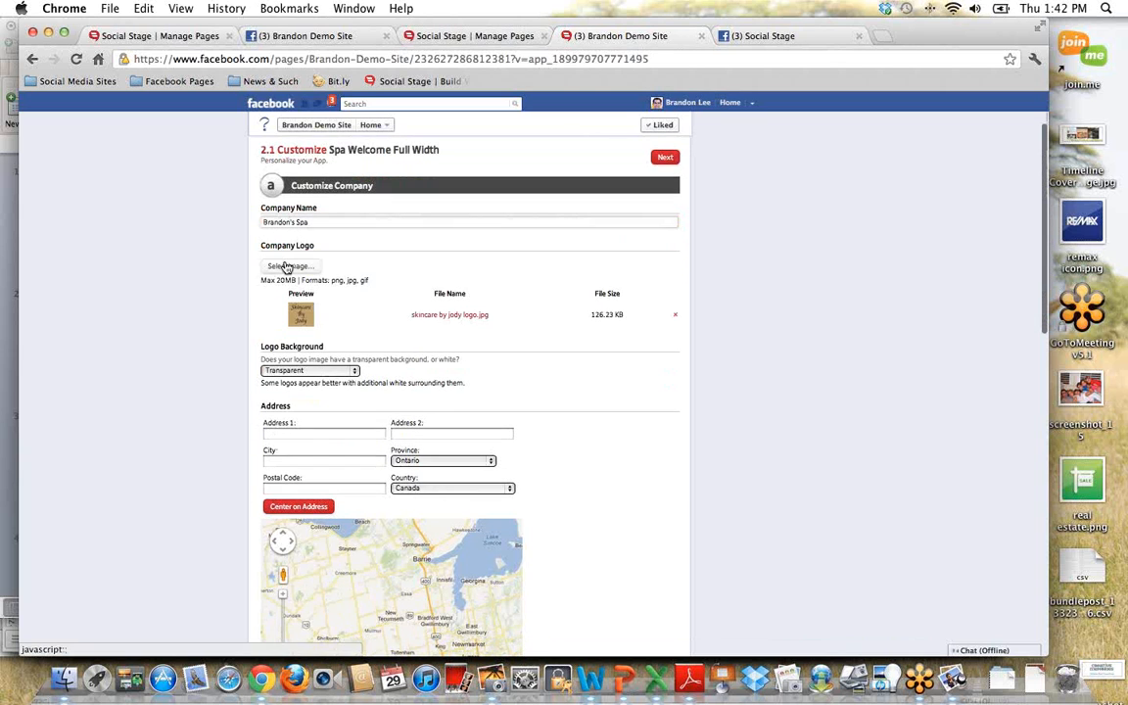
scroll(685, 381, down, 5)
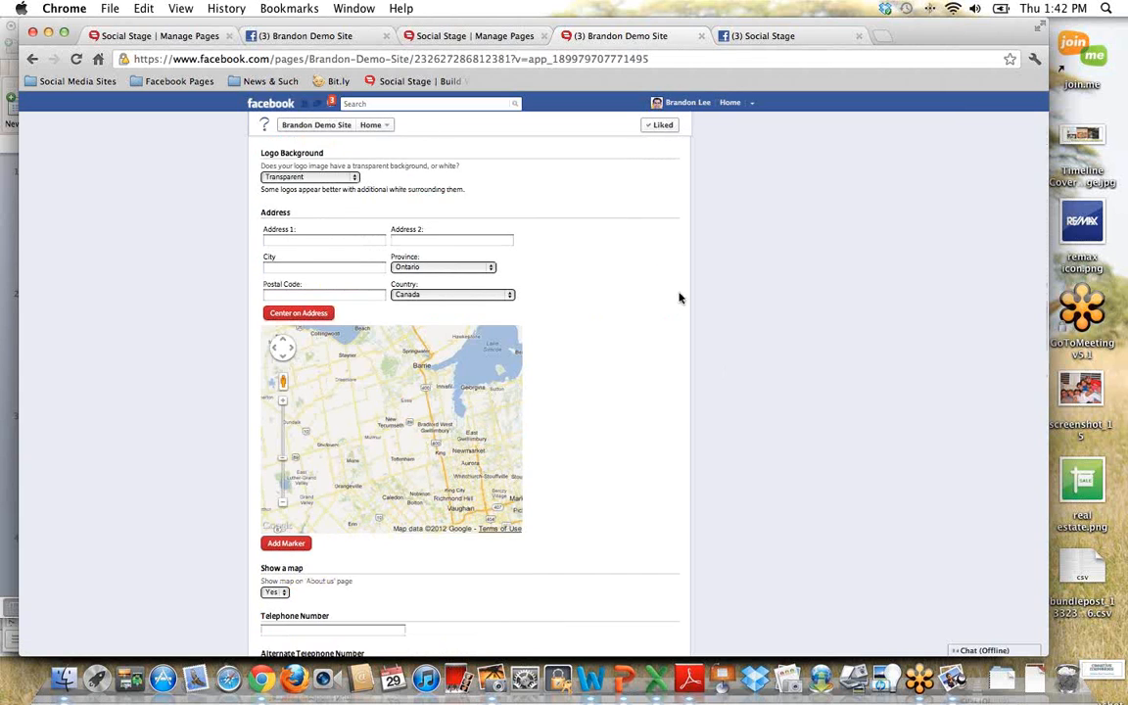
scroll(679, 298, down, 3)
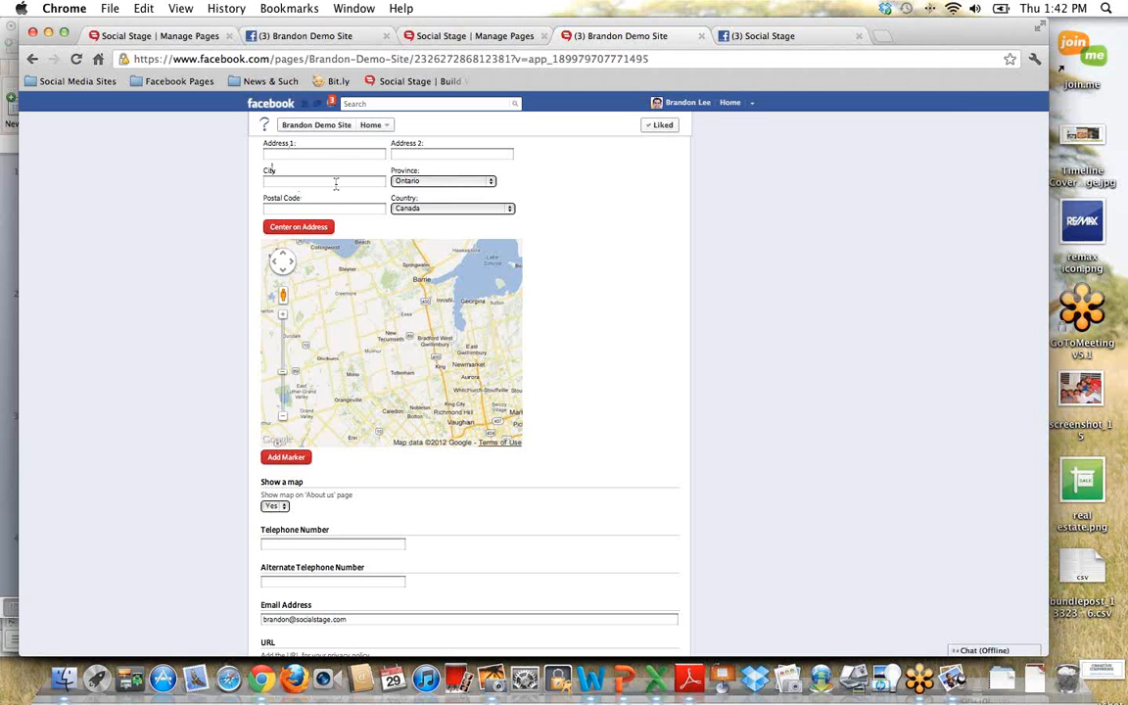
scroll(679, 376, down, 3)
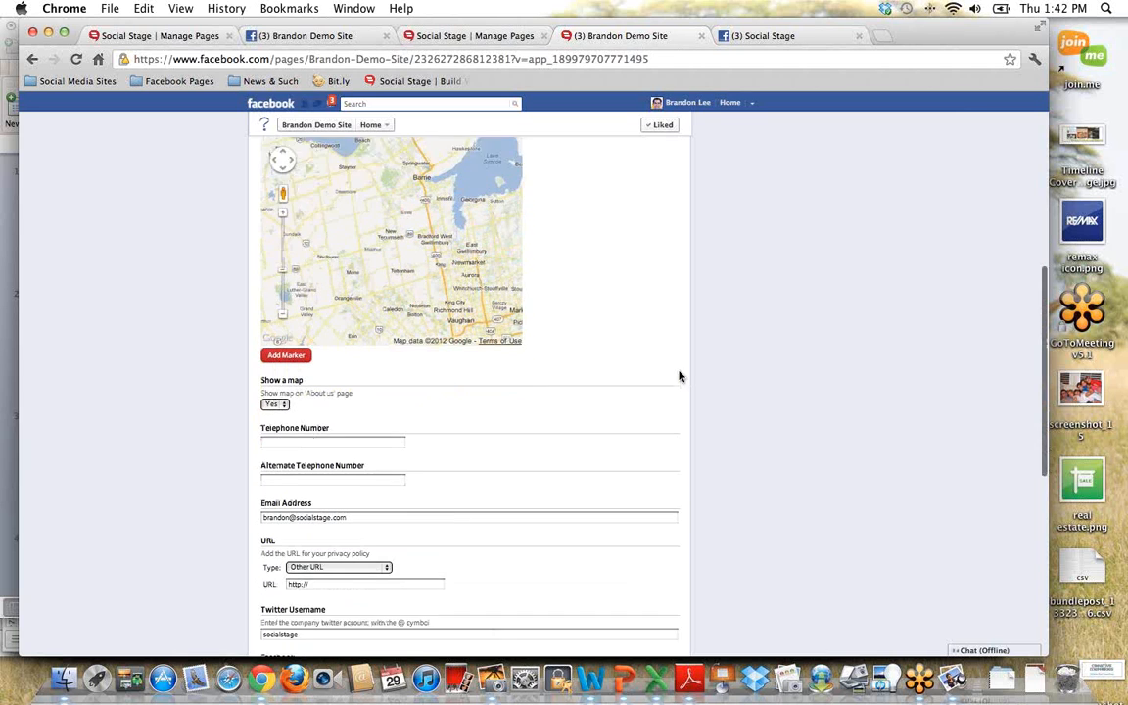
scroll(680, 376, down, 5)
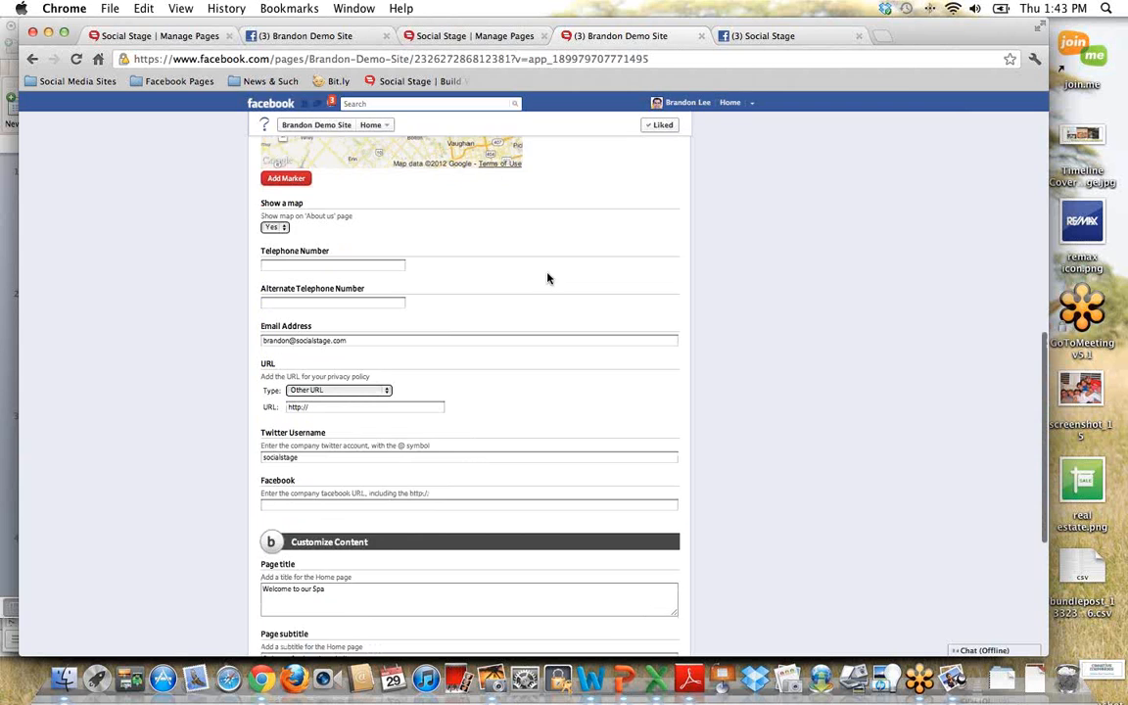
scroll(548, 279, down, 1)
click(283, 197)
click(285, 197)
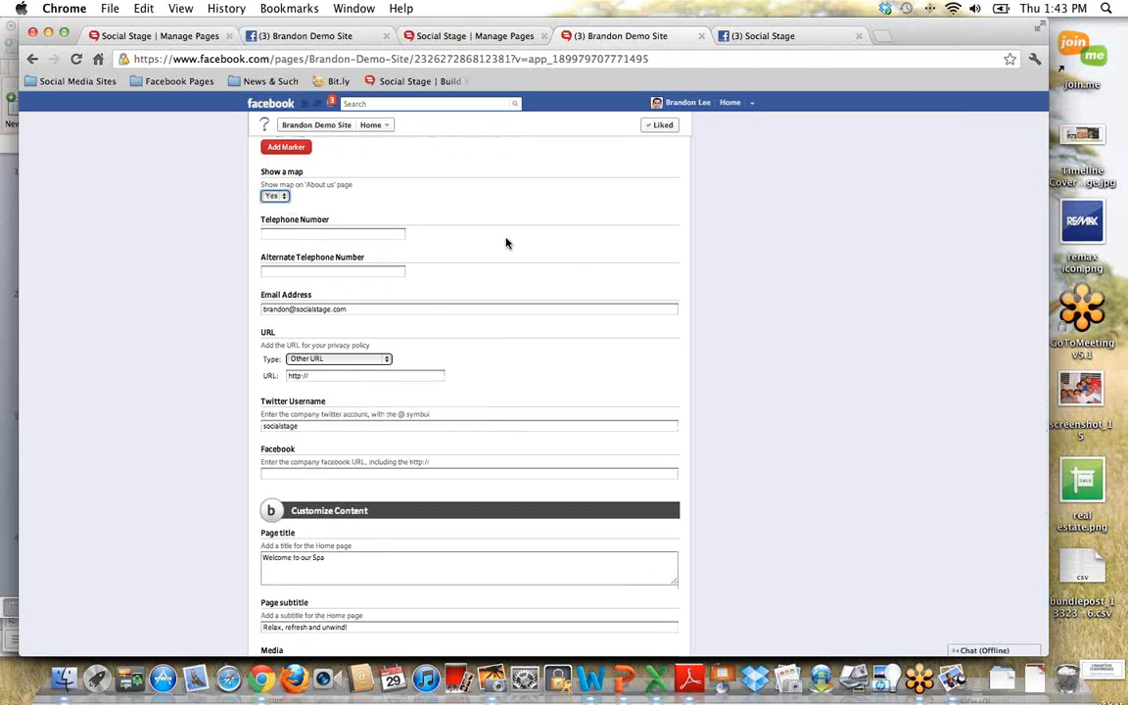
scroll(507, 245, down, 8)
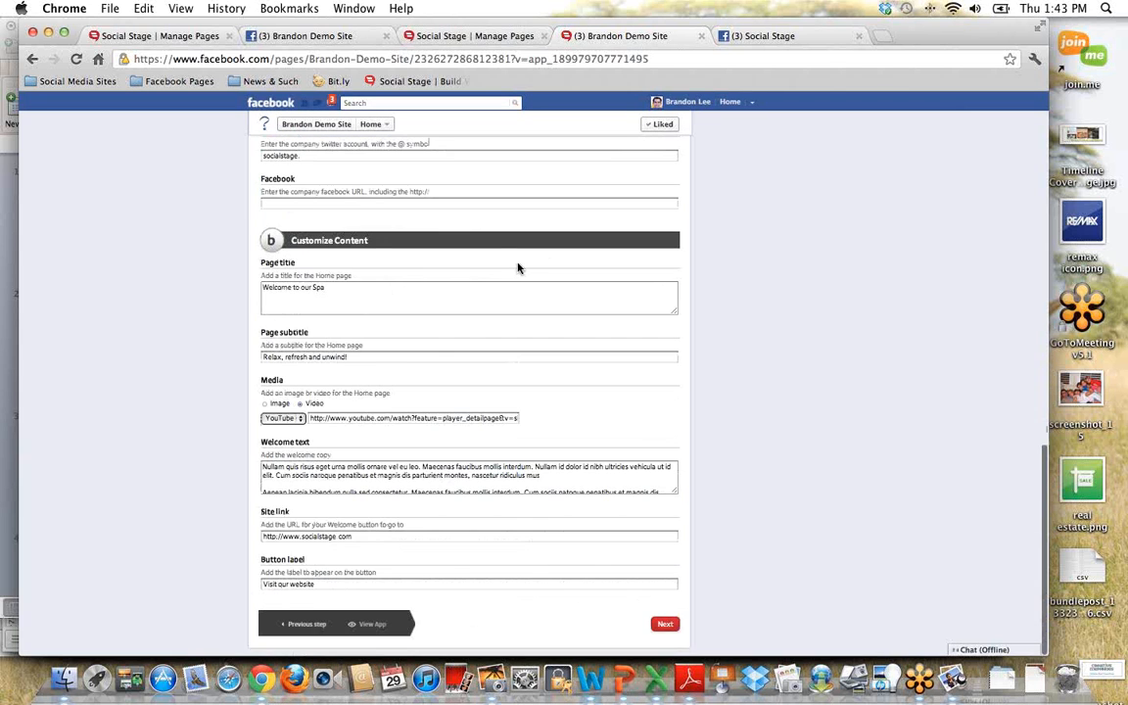
scroll(519, 216, up, 5)
click(336, 260)
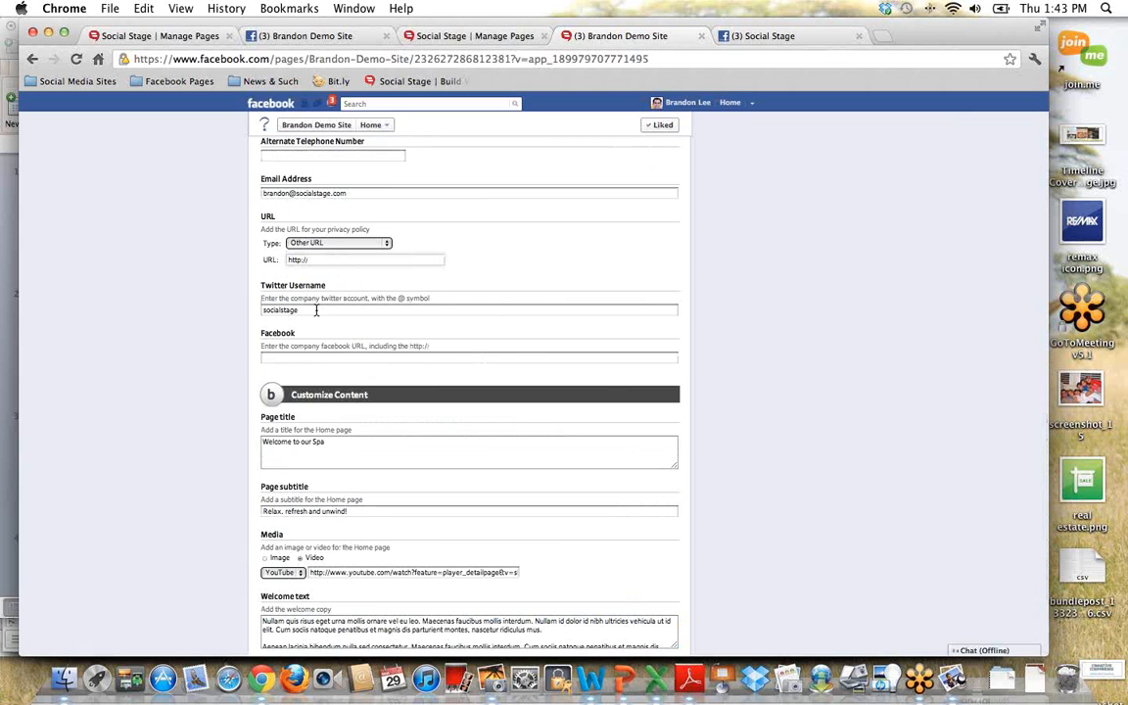
scroll(201, 312, down, 1)
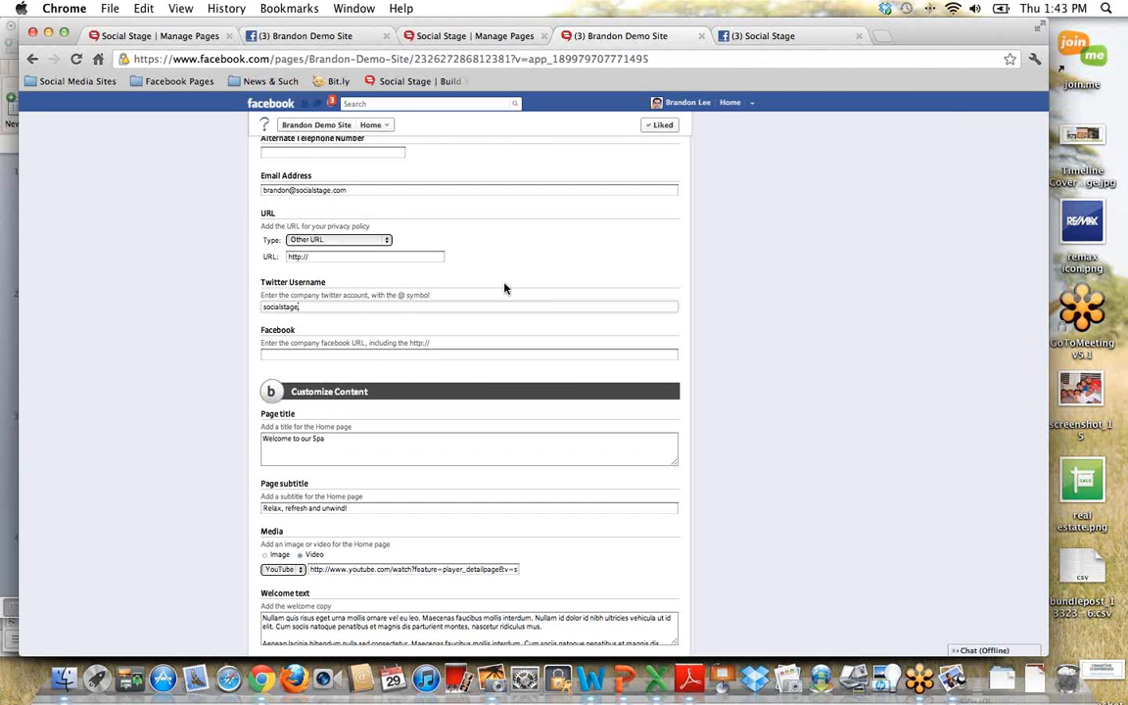
scroll(504, 288, down, 5)
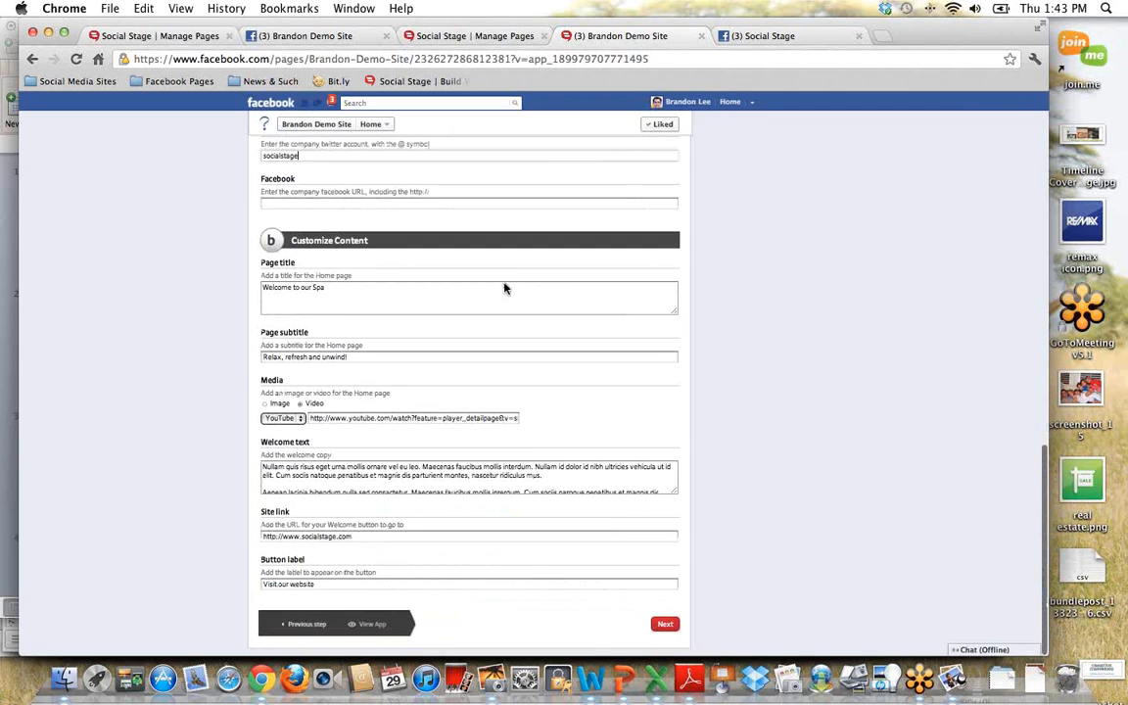
scroll(504, 288, down, 2)
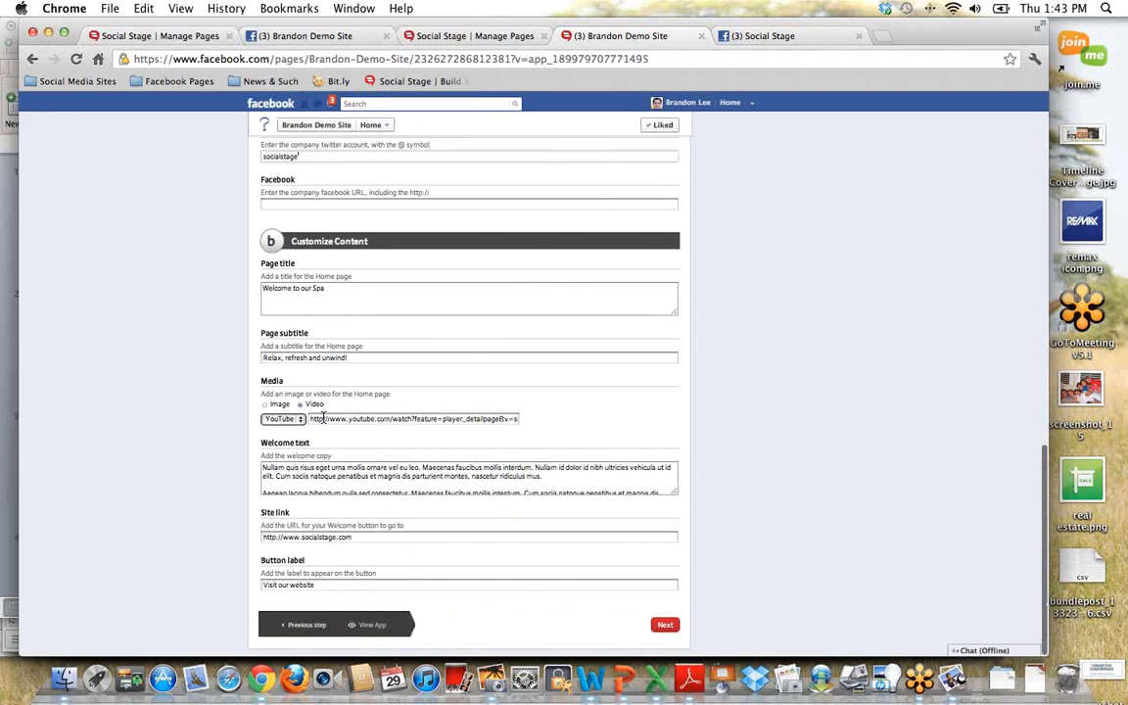
Step: Switch the Home page's media from video to image and view the result on the live page
click(265, 406)
scroll(211, 455, down, 1)
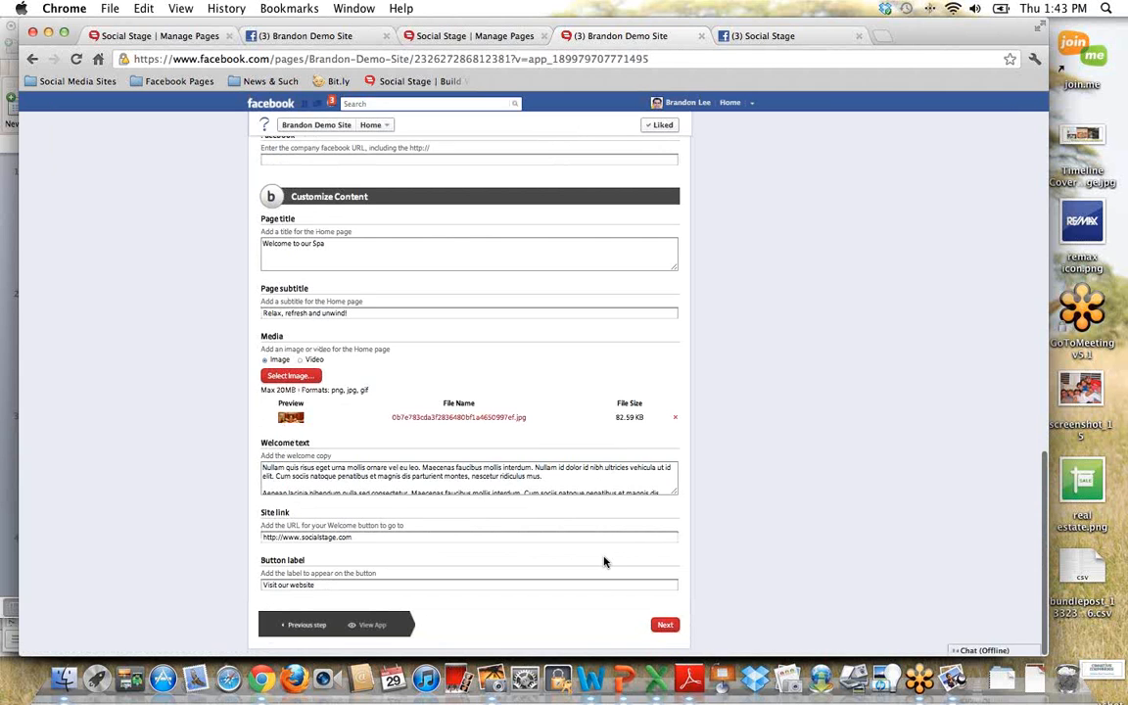
scroll(604, 566, up, 10)
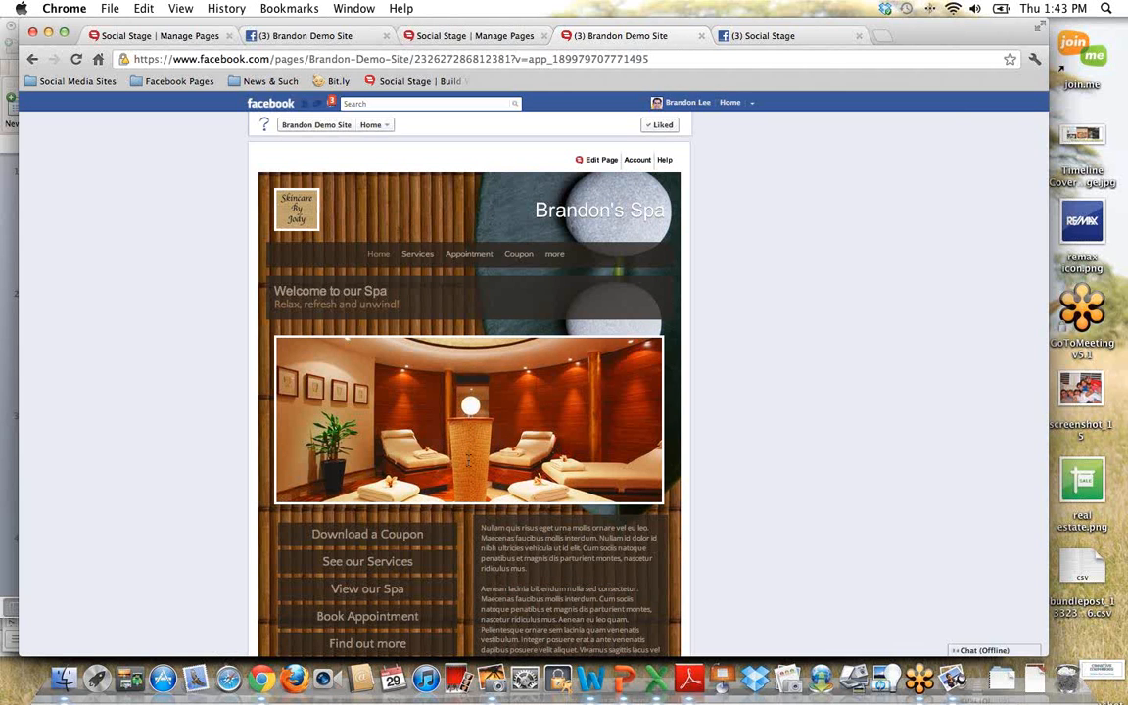
Step: Reopen the Home page's customization, set its media to Video with YouTube as the source, and continue to the Spa Services form
mouse_move(593, 159)
click(578, 214)
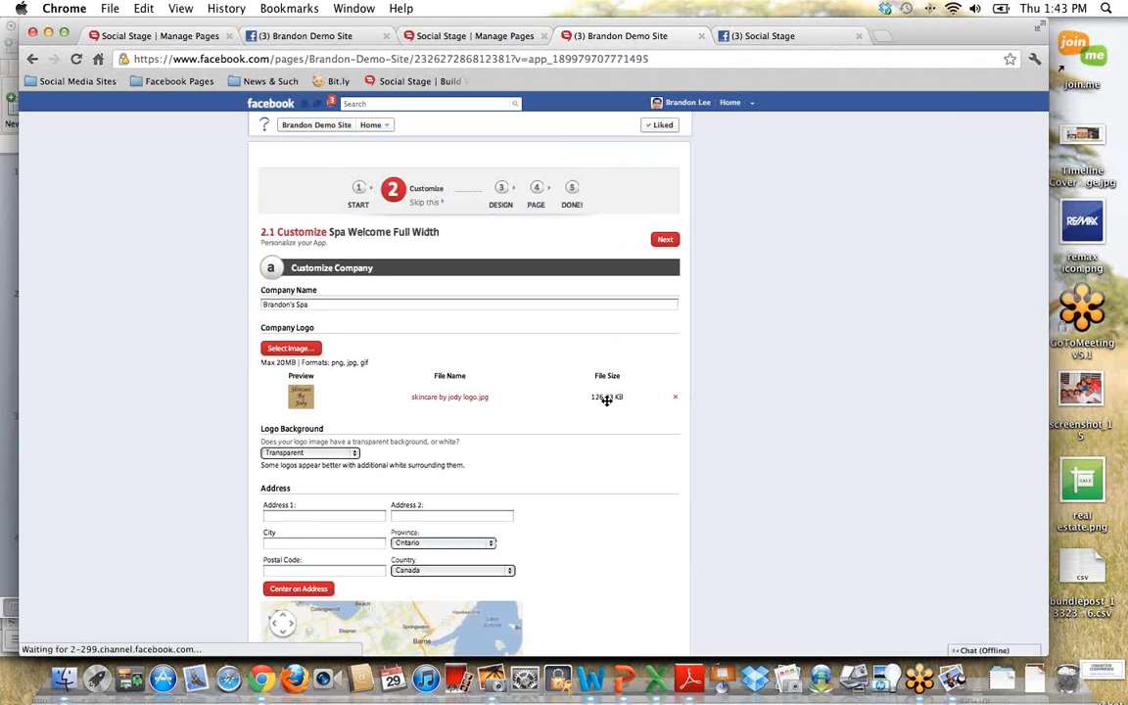
scroll(572, 395, down, 10)
scroll(570, 397, down, 8)
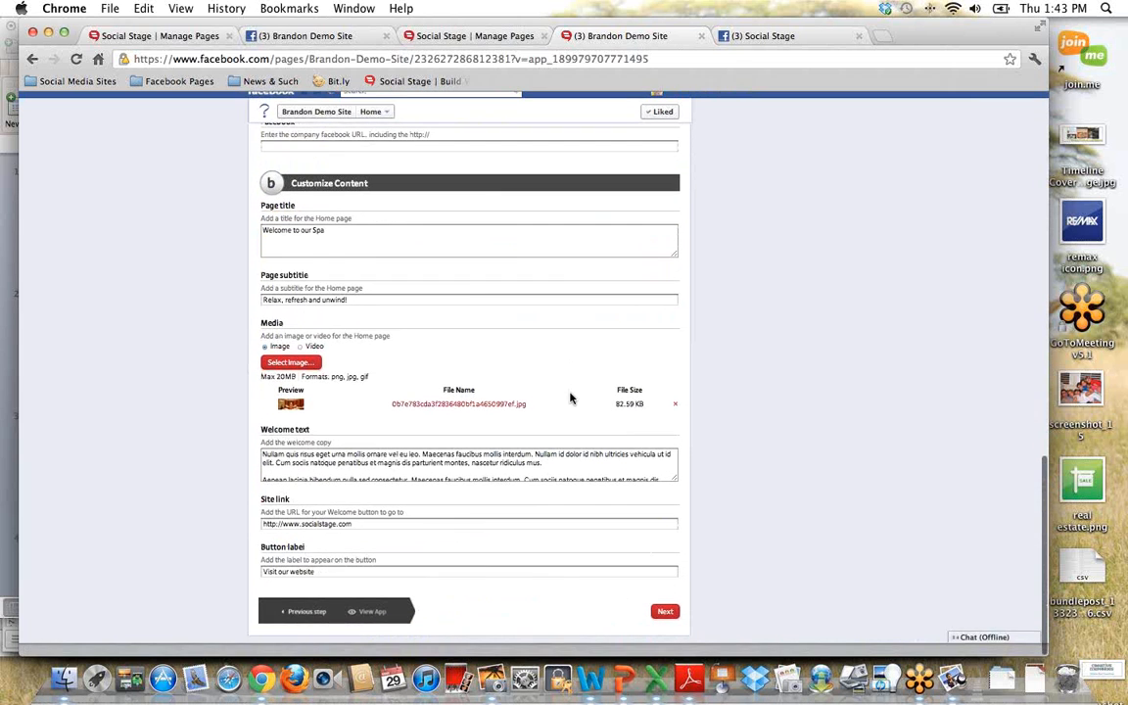
click(300, 359)
click(301, 375)
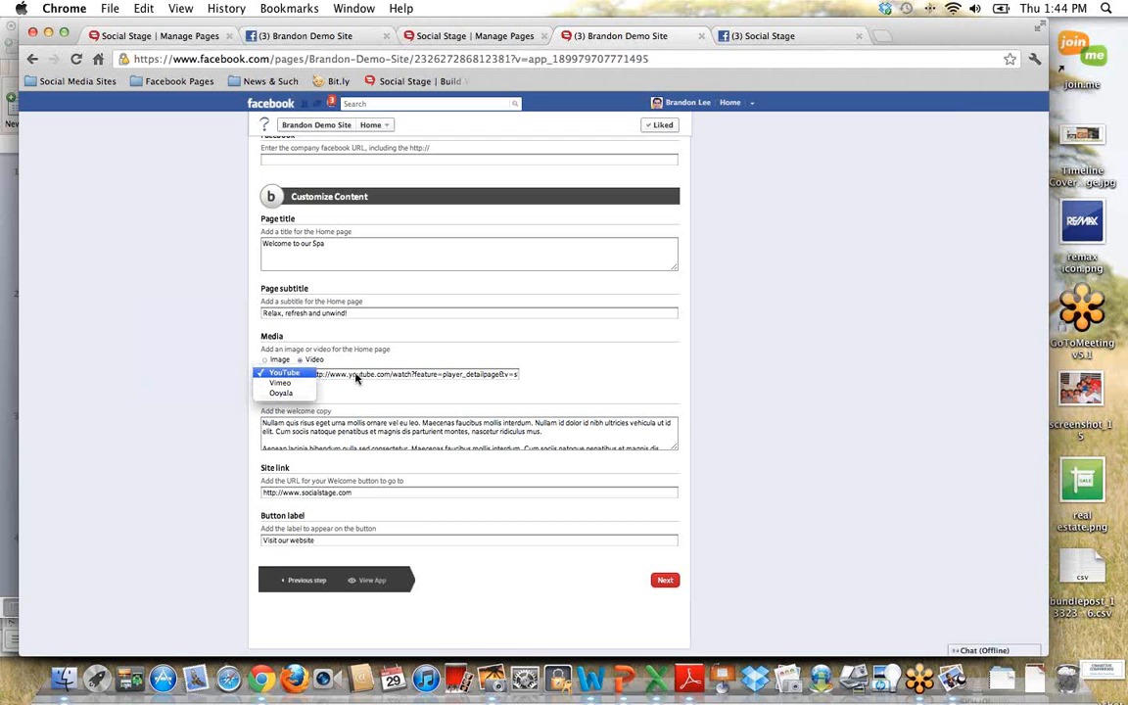
click(297, 375)
right_click(352, 373)
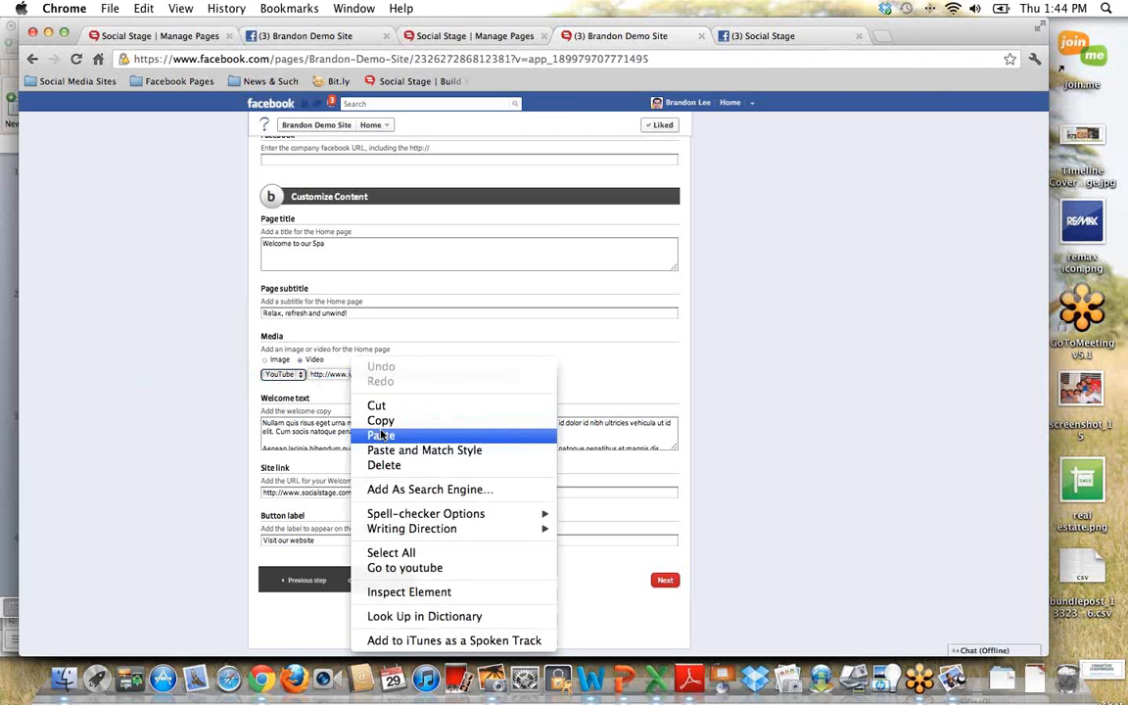
click(331, 393)
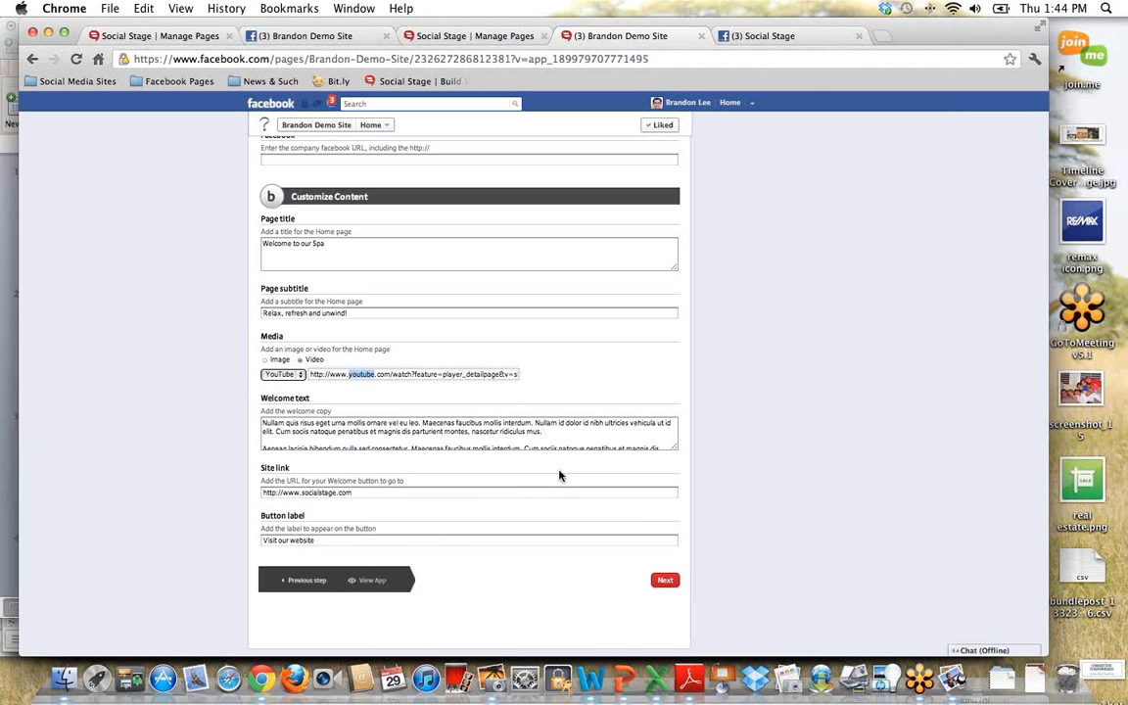
click(664, 580)
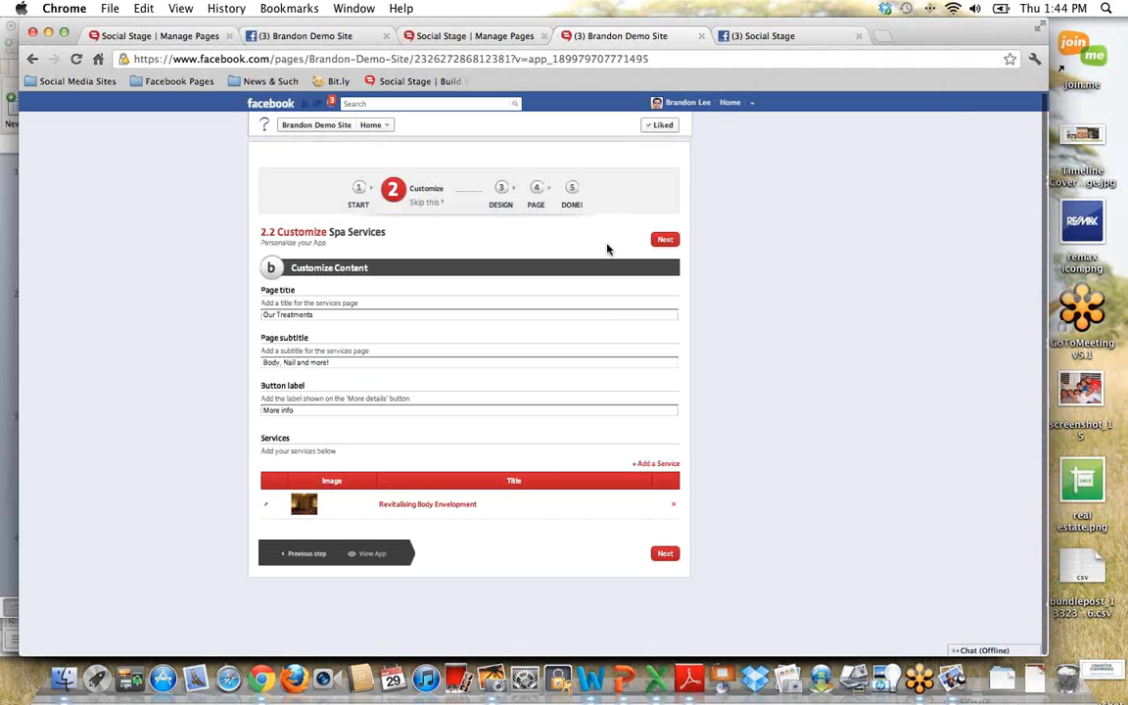
Step: View the live Services, Appointment and Home pages, then open the Spa Appointment customization form
click(571, 207)
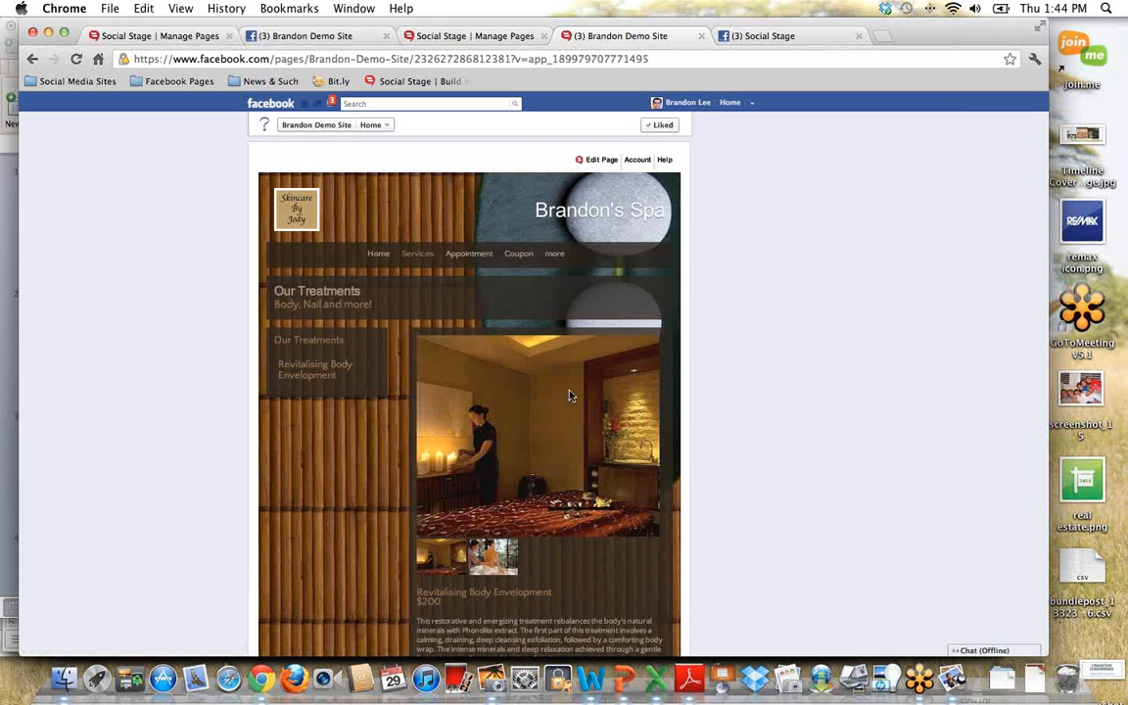
click(613, 161)
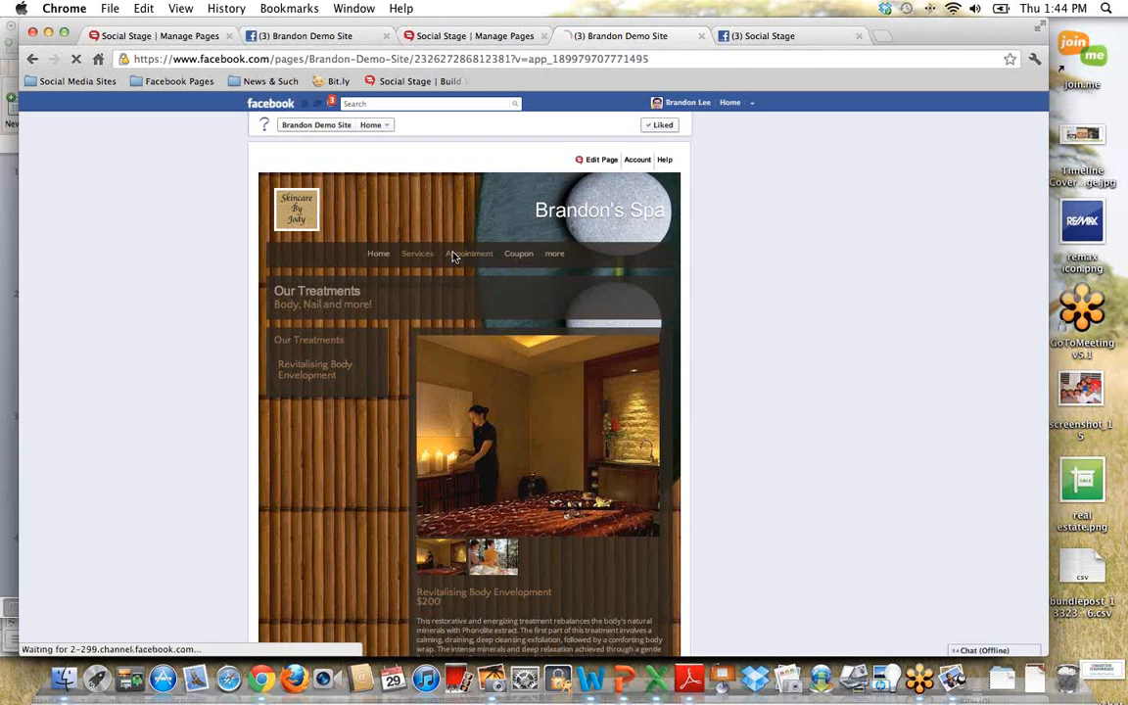
click(453, 256)
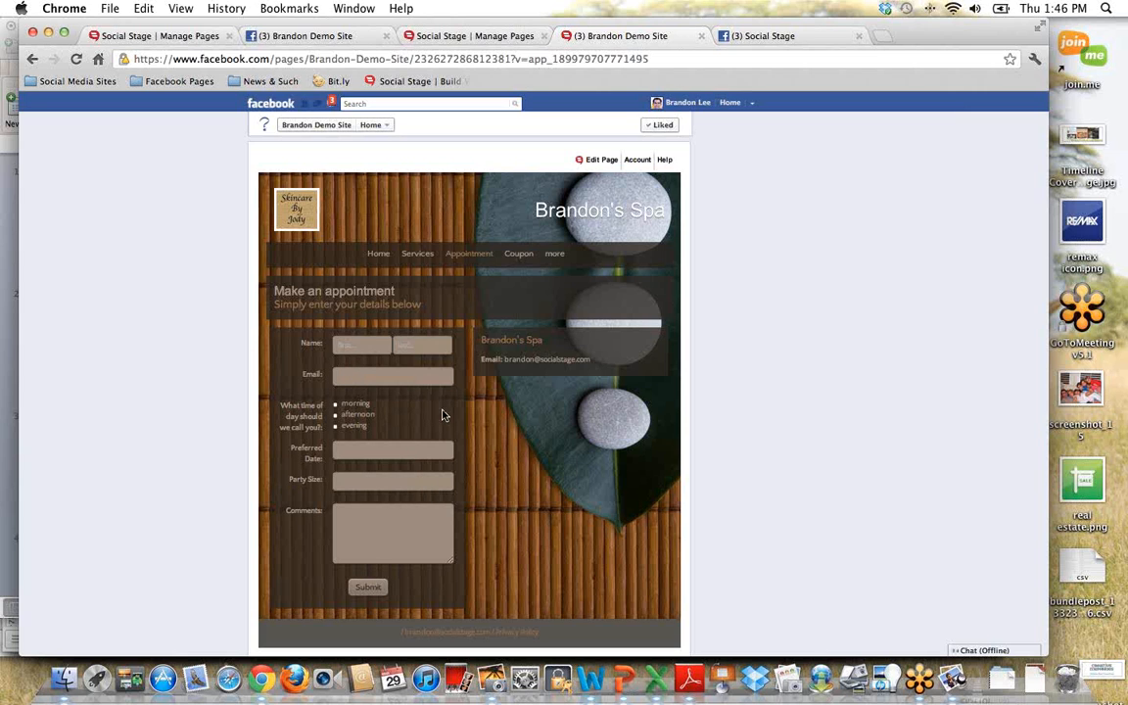
click(363, 262)
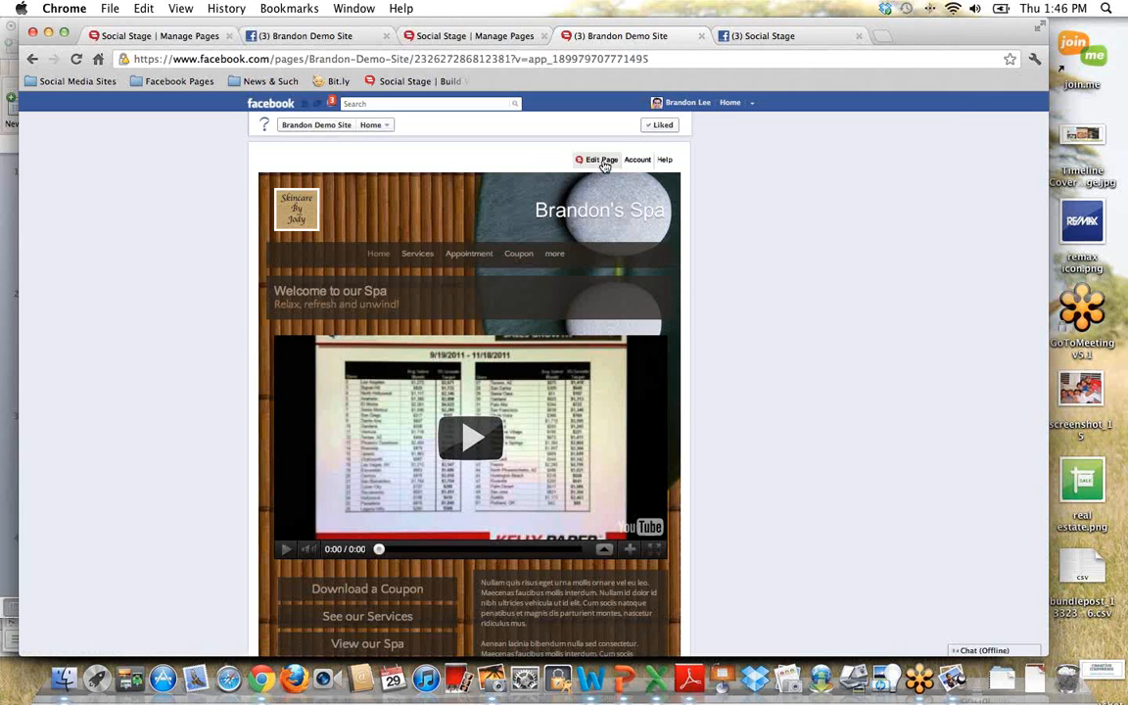
mouse_move(599, 159)
click(541, 218)
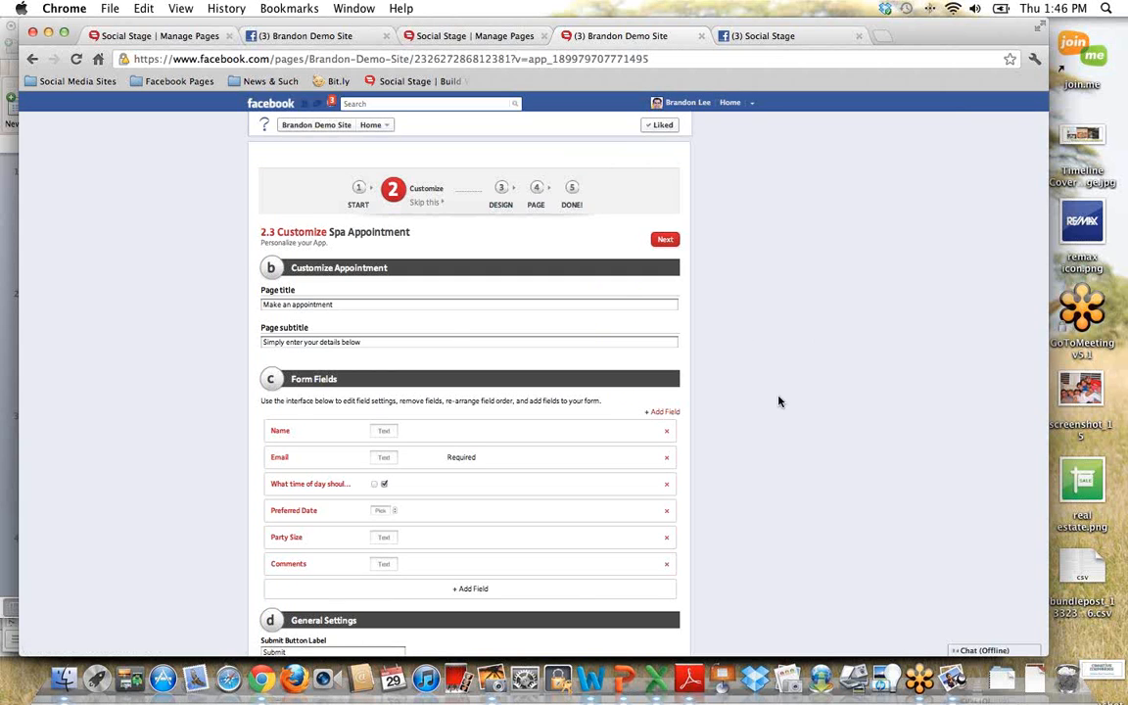
Step: Add a form field labelled "What type of treatment do you want?" with the answer type One Choice from a Drop-Down
scroll(779, 397, down, 3)
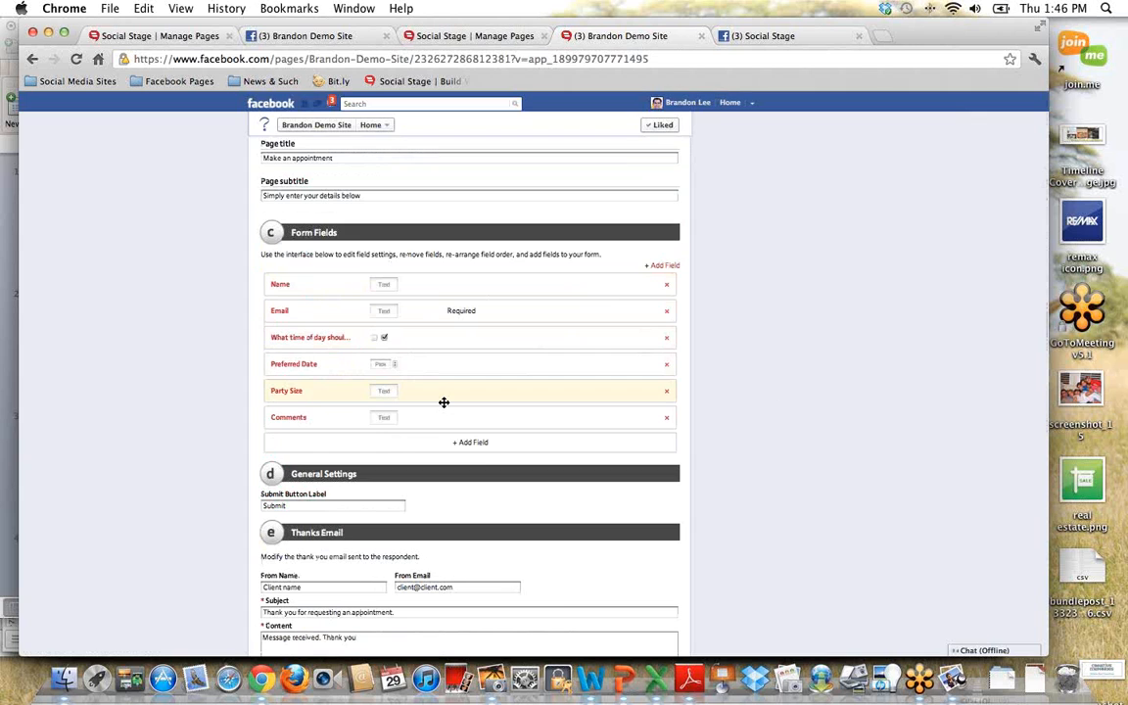
click(486, 445)
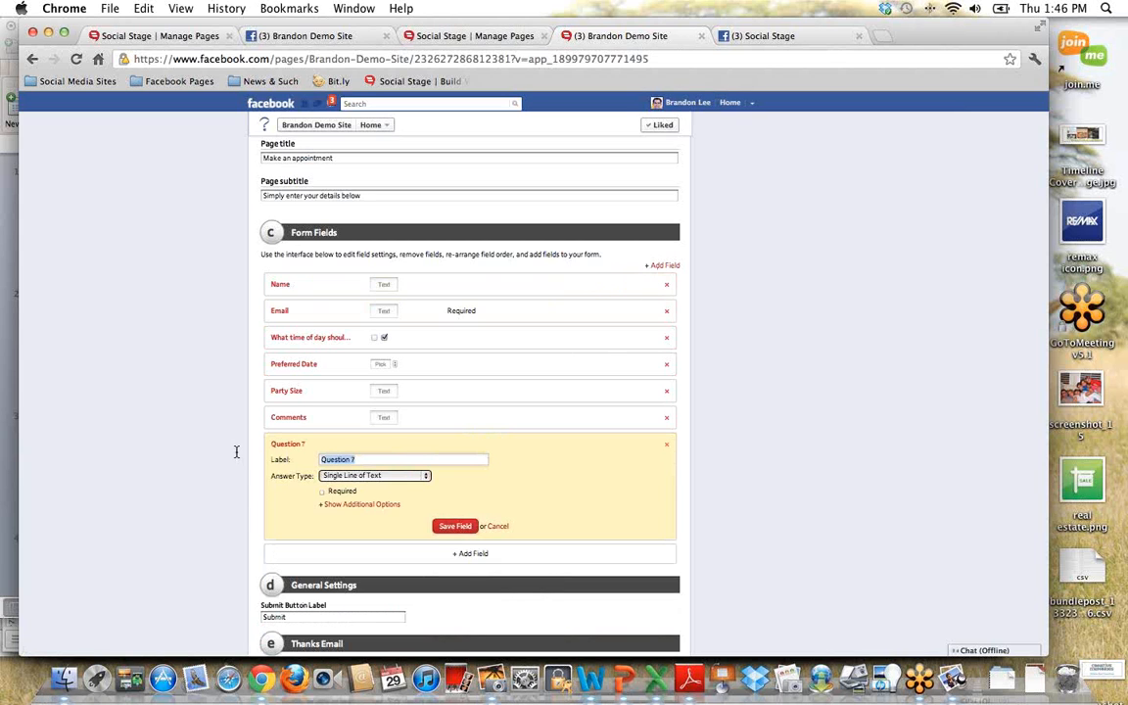
text(What type of treatment do you want?)
click(427, 478)
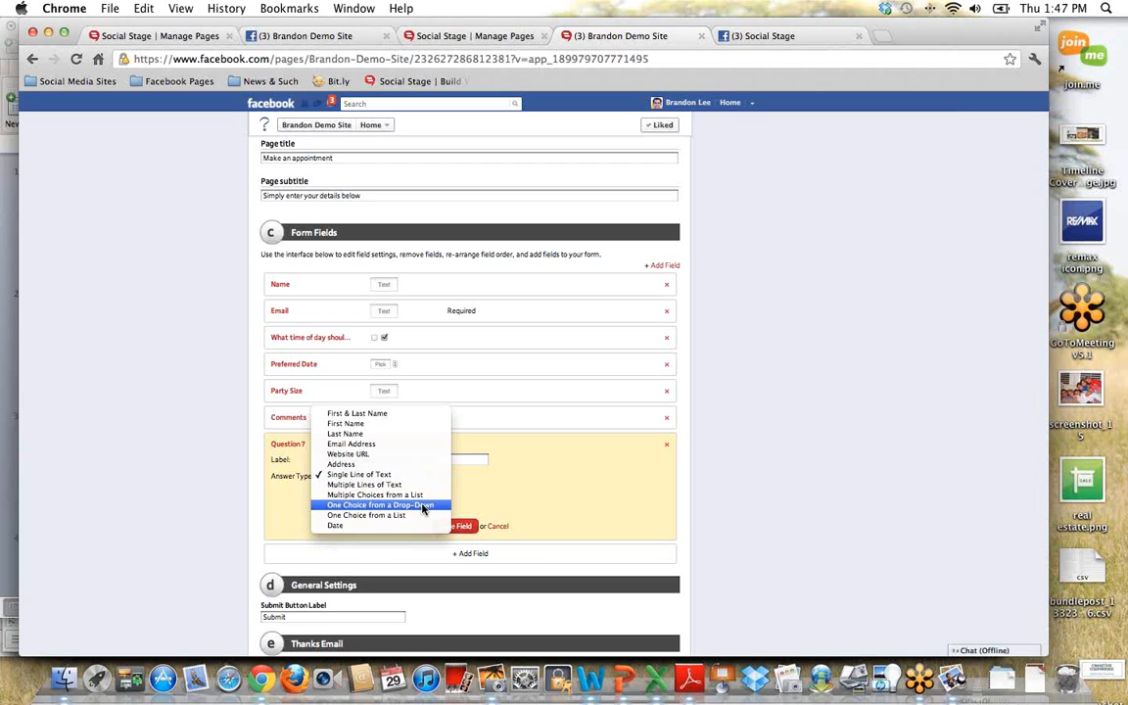
click(422, 506)
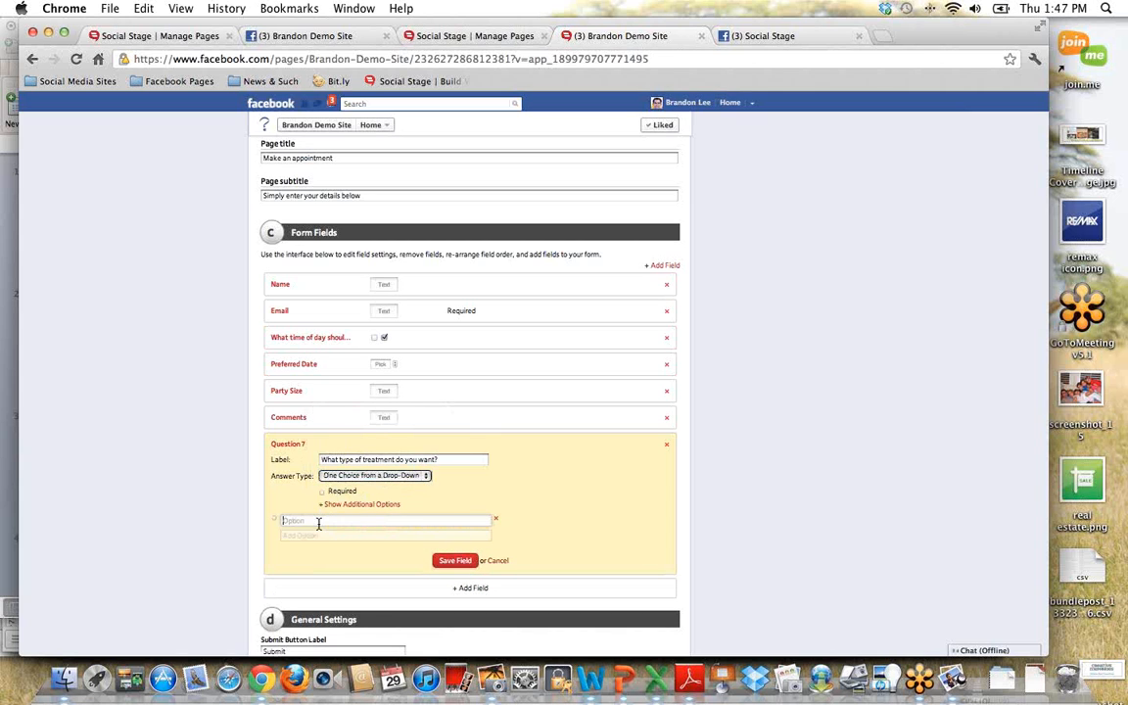
Step: Give the treatment question the options Facial, Sauna and Massage, save the field and move it directly below Email
text(Facial)
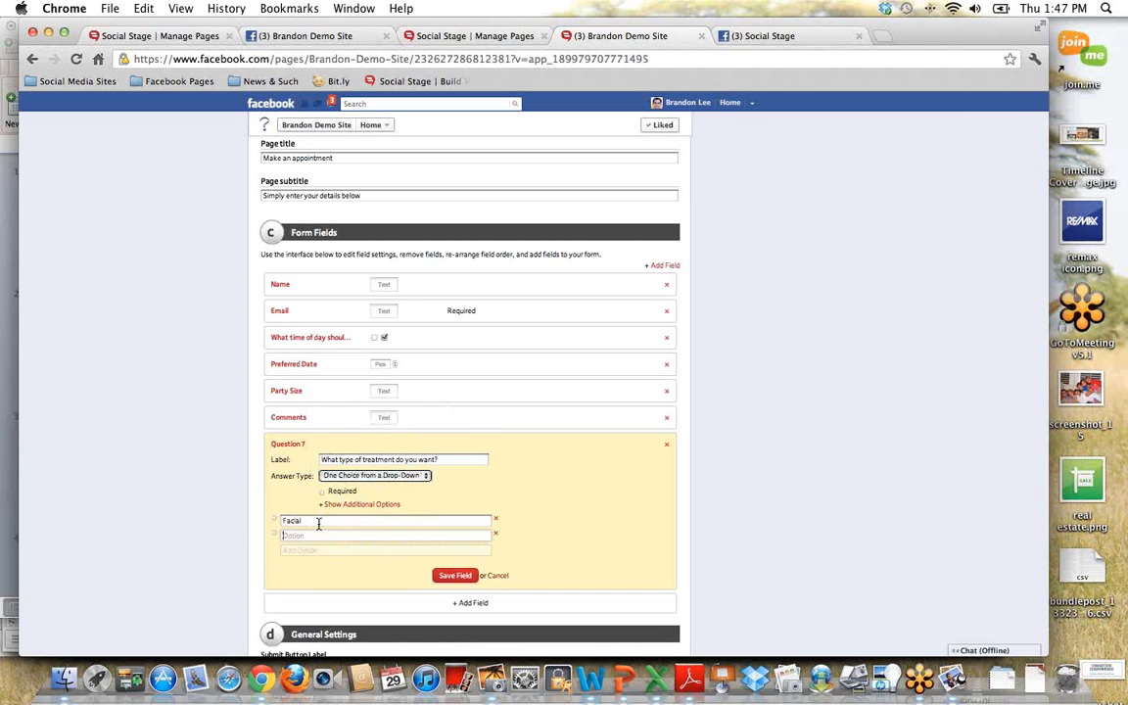
text(Sauna)
key(Tab)
text(Maa)
text(sage)
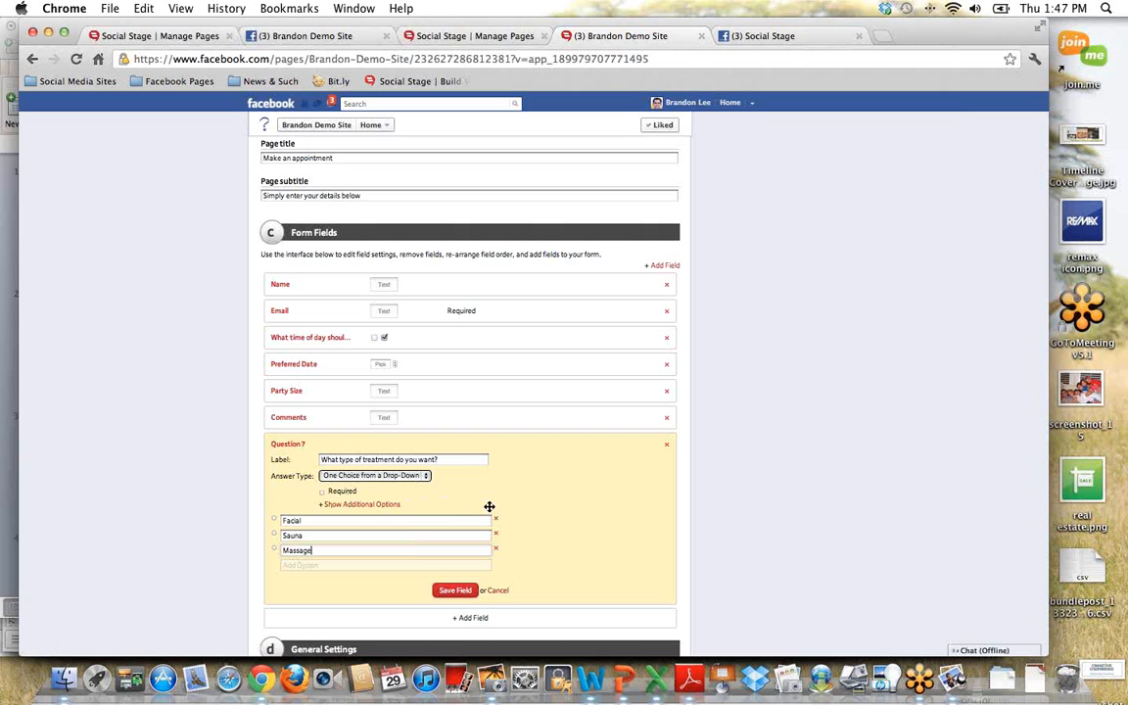
click(449, 591)
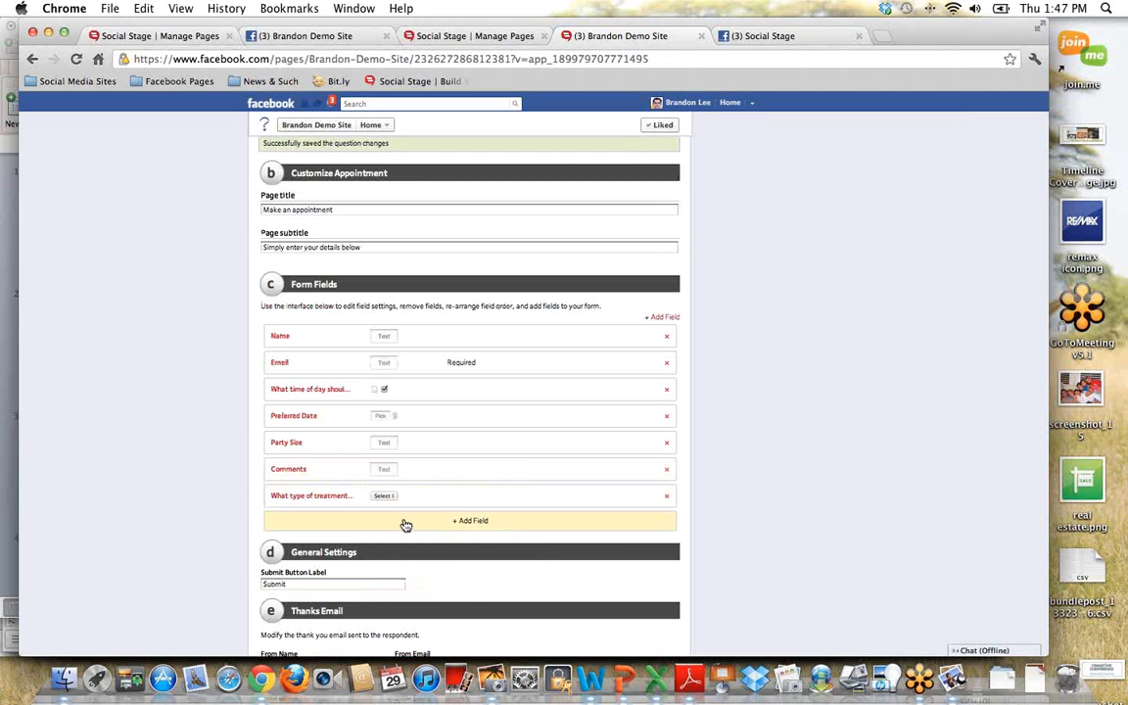
drag(484, 498, 494, 389)
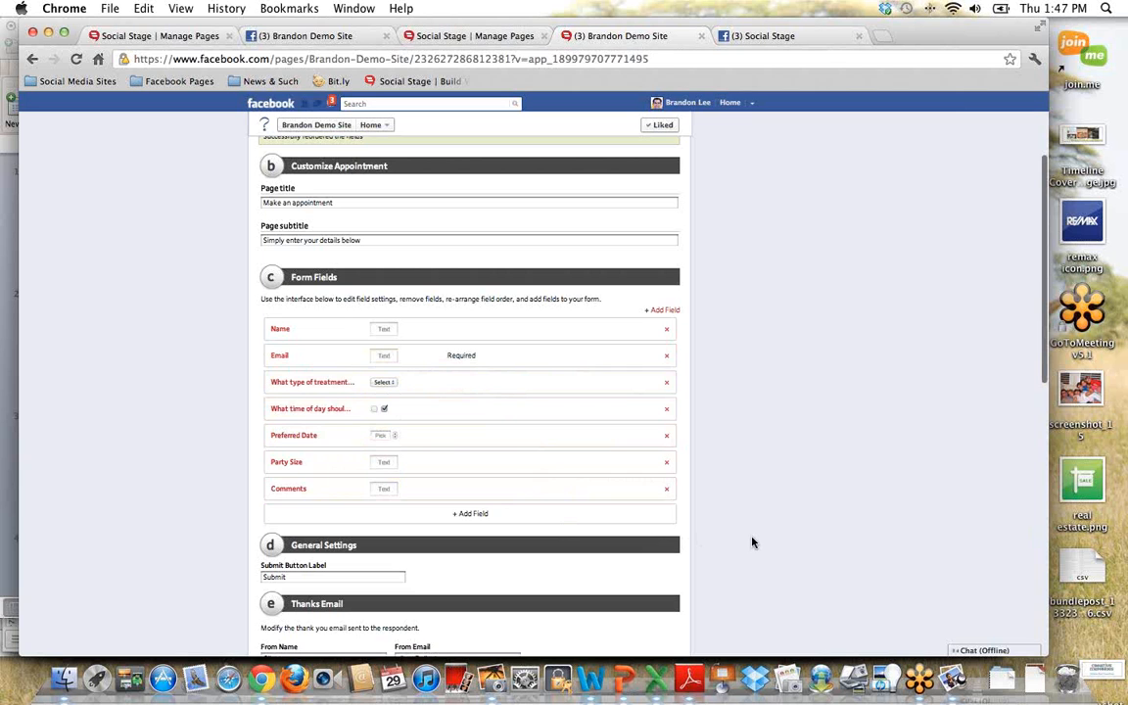
Step: Set the appointment form's Submit Button Label to "Make Reservation"
scroll(752, 542, down, 5)
scroll(752, 542, down, 1)
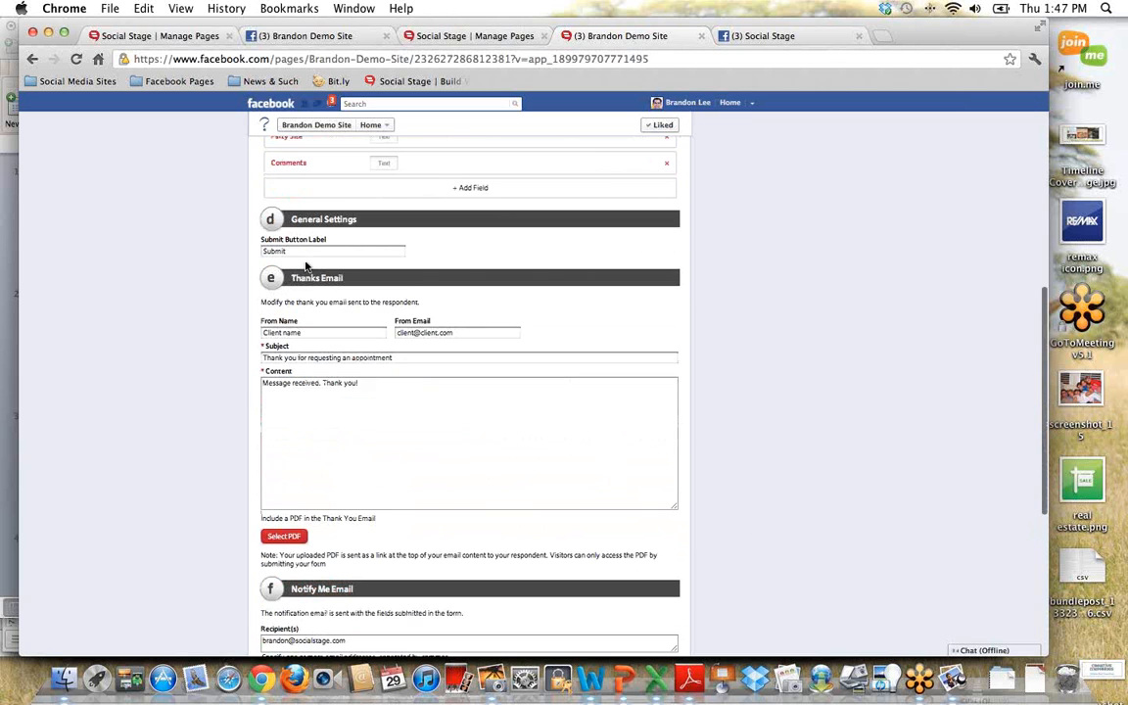
drag(303, 252, 251, 249)
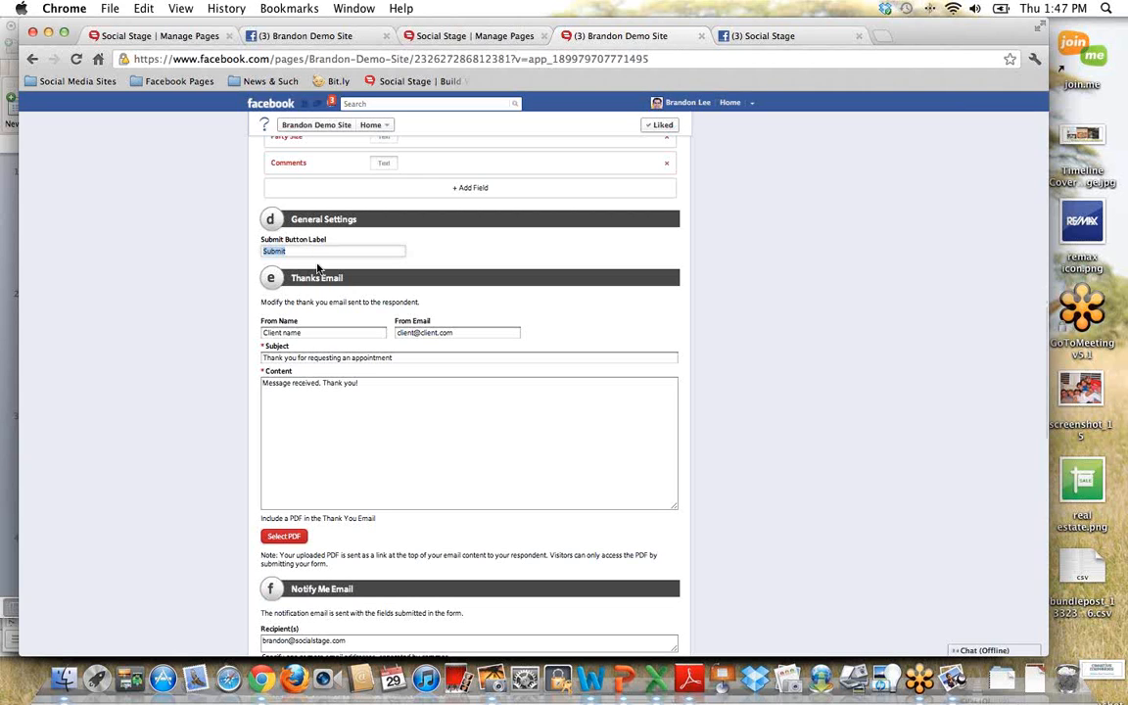
text(Make Reservation)
Step: Examine the From Name, From Email and Subject fields of the Thanks Email
drag(290, 278, 233, 315)
scroll(315, 327, down, 1)
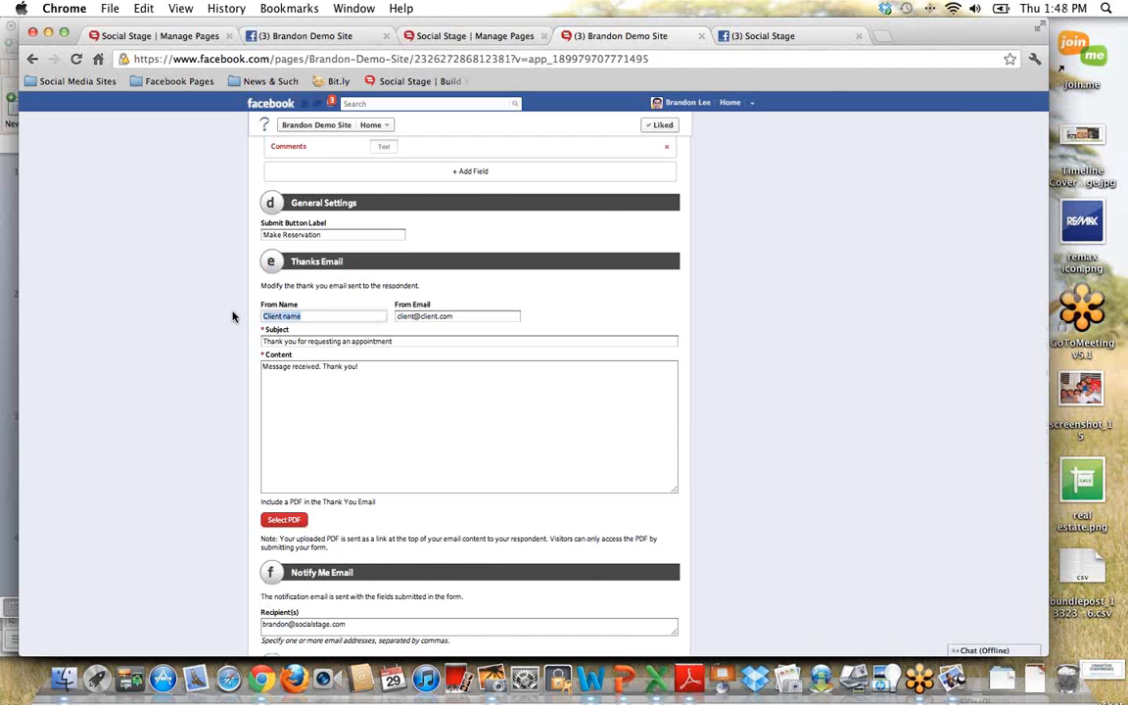
click(464, 314)
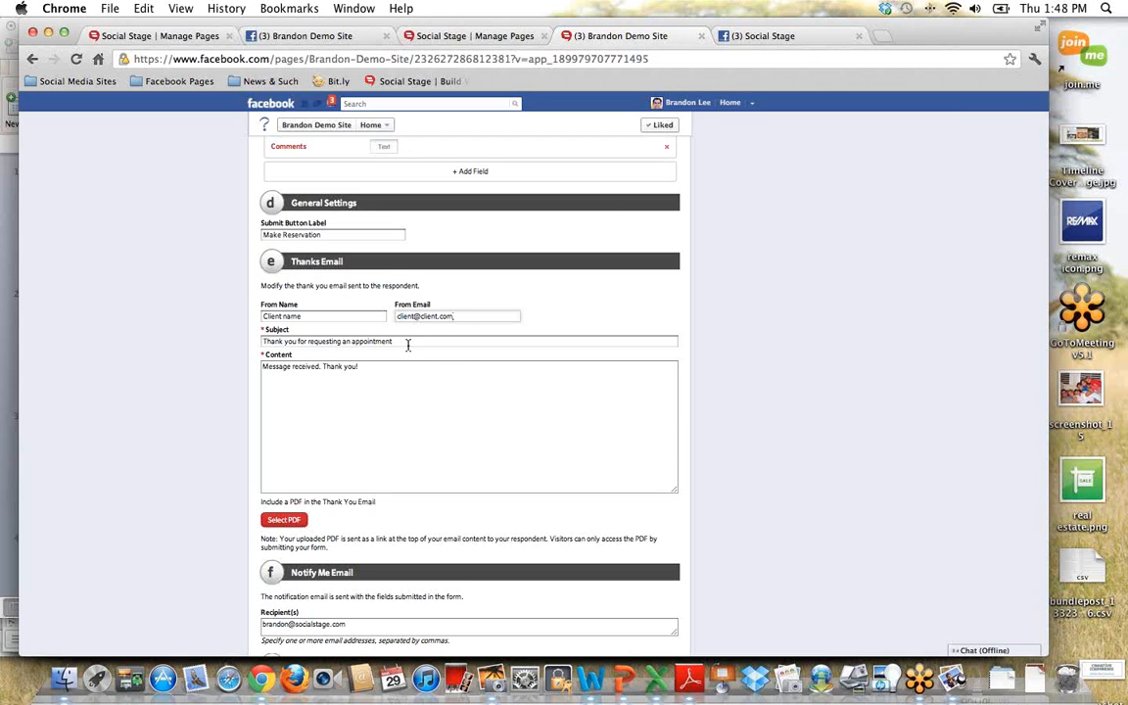
drag(408, 342, 256, 343)
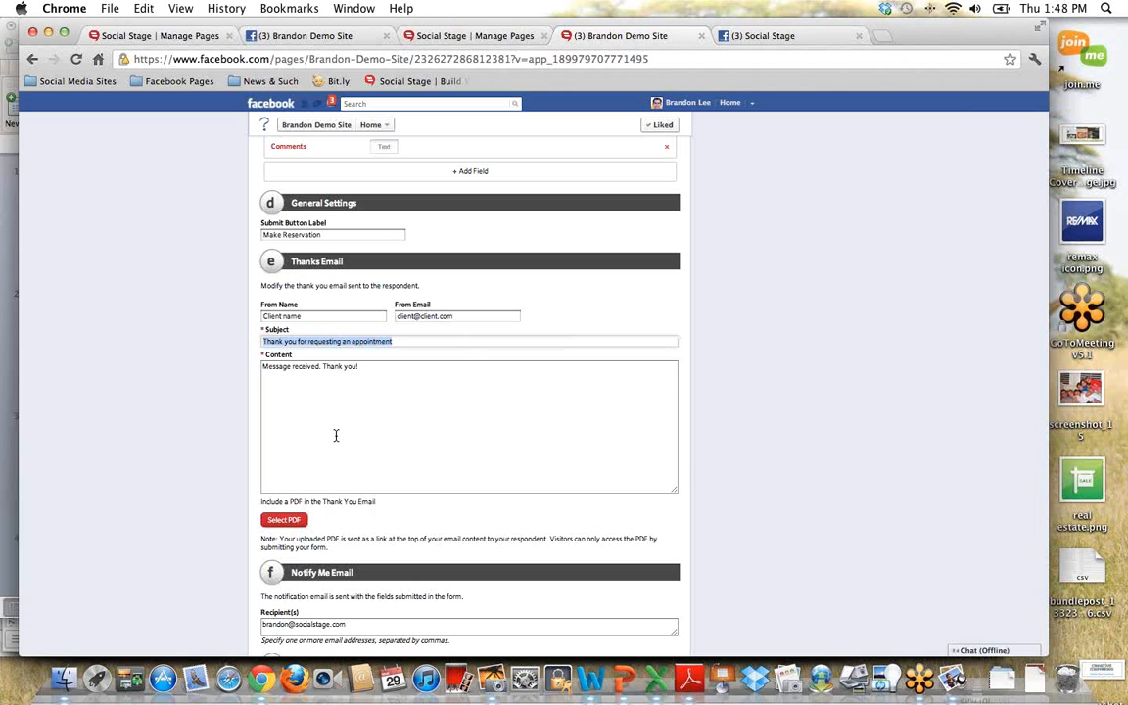
key(Right)
text(.)
Step: Replace the Thanks Email content with "Thank you for requesting an appointment", followed by "From" and the spa's name on separate lines
drag(353, 367, 243, 367)
text(Thank you for)
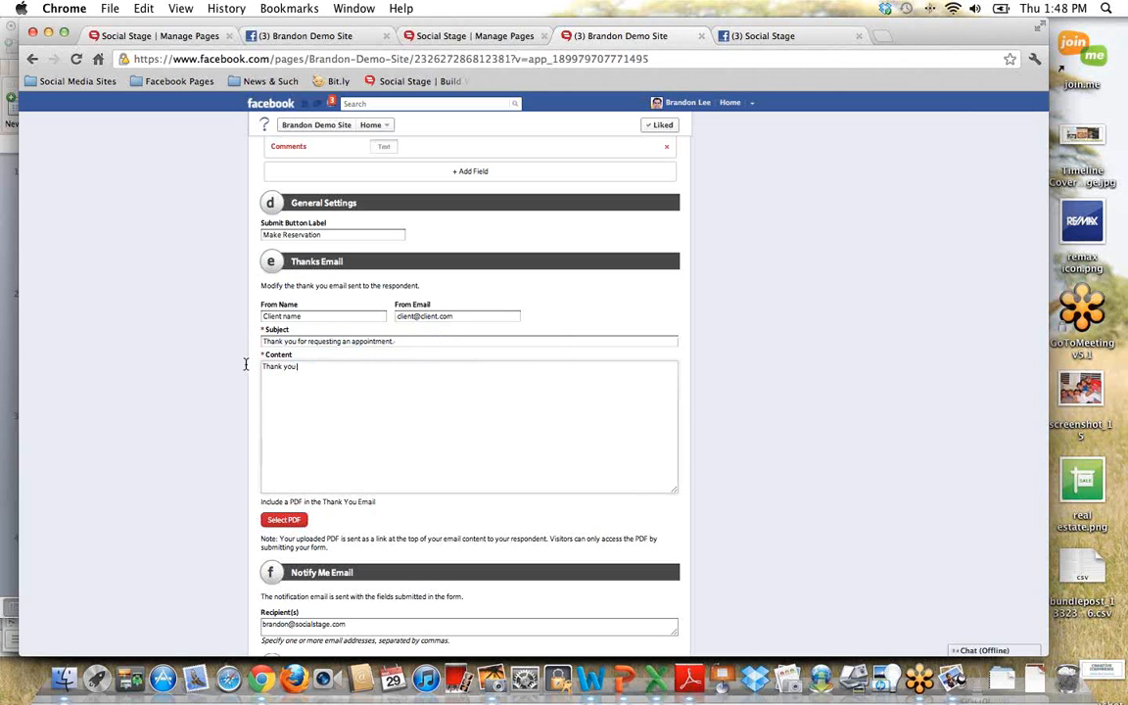
text( requesting an)
text( appointment  )
text(From)
key(Return)
key(Return)
text(Brandon's)
text(Spa)
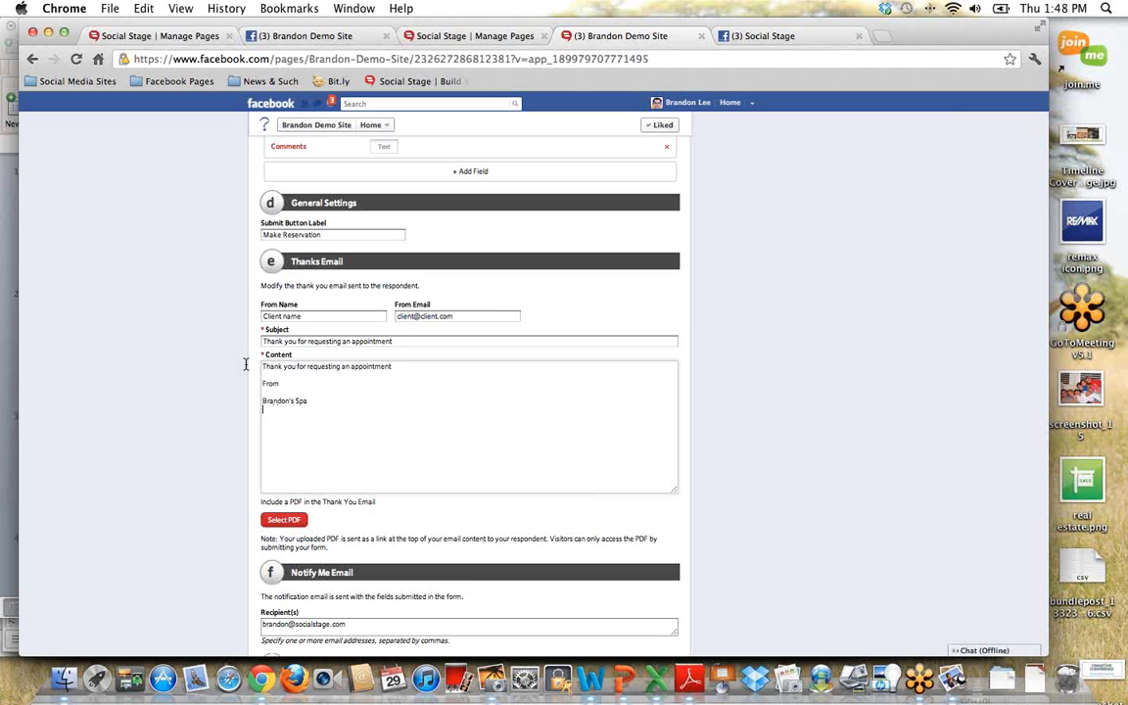
Step: Examine the Thanks Email's PDF file selection without choosing a file, then the Notify Me Email recipients and Action on Submit settings
scroll(287, 389, down, 3)
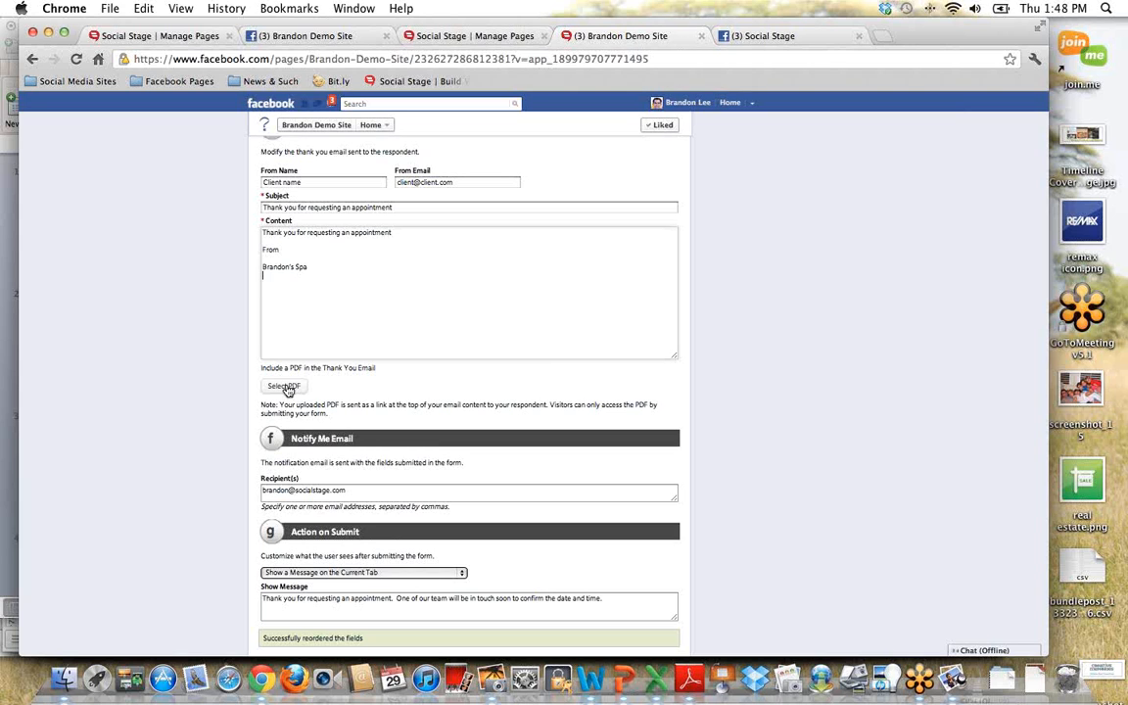
click(285, 388)
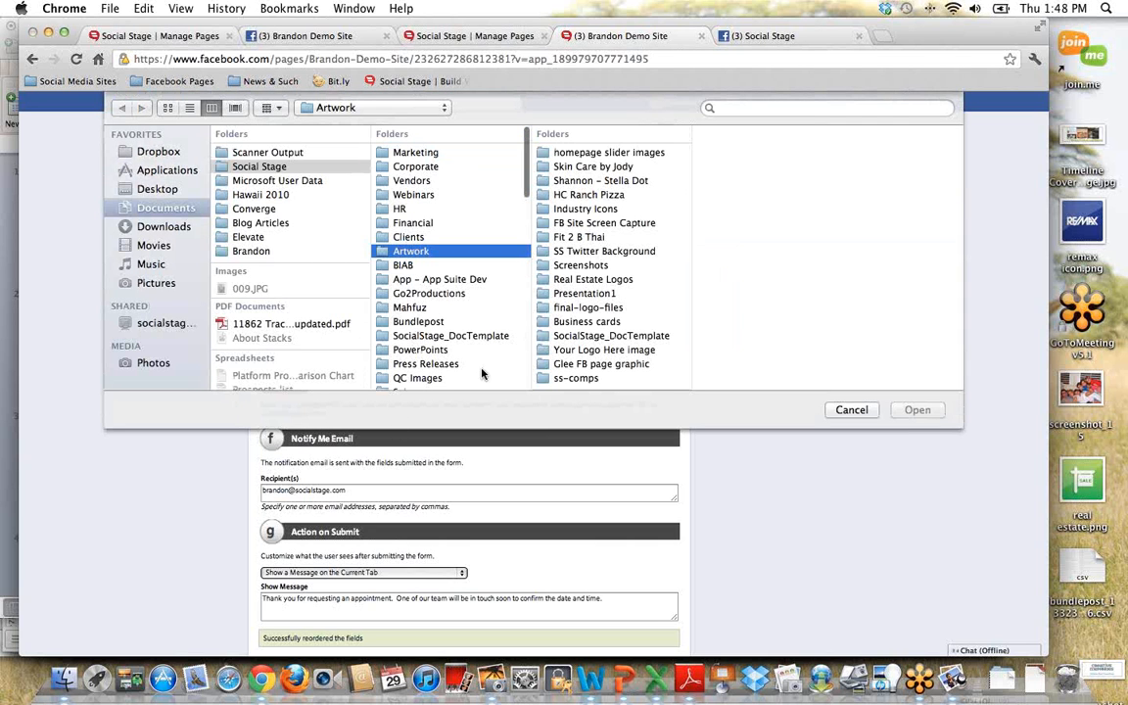
click(853, 412)
scroll(766, 500, down, 3)
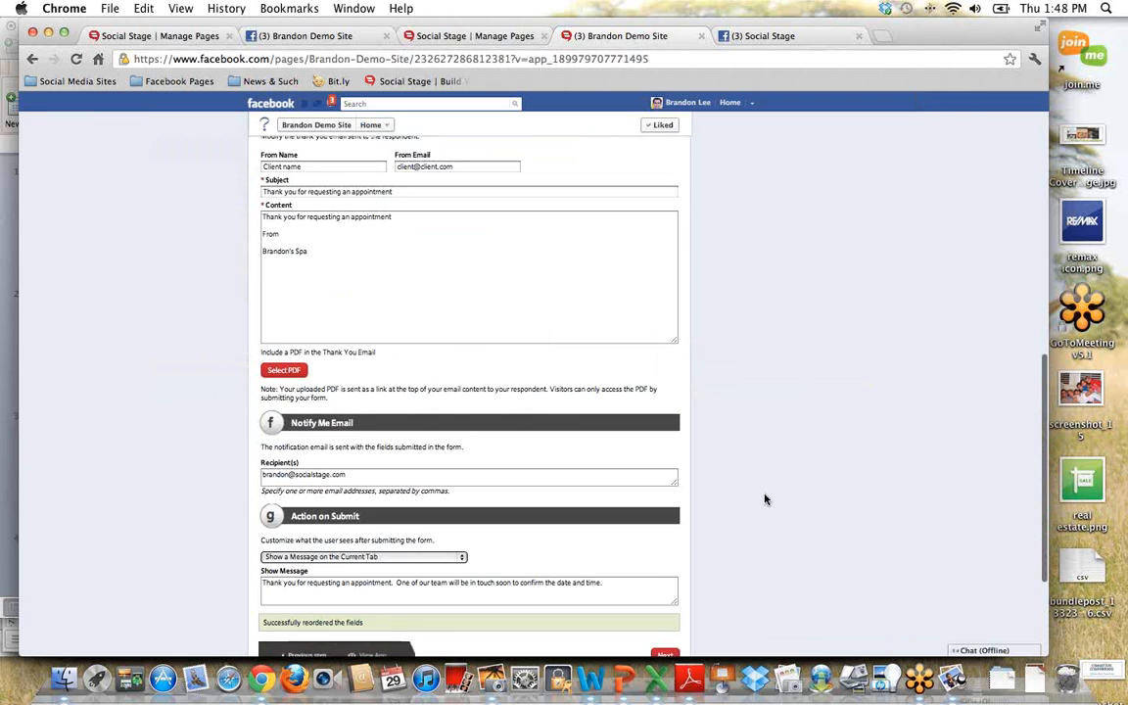
drag(292, 346, 335, 349)
click(389, 346)
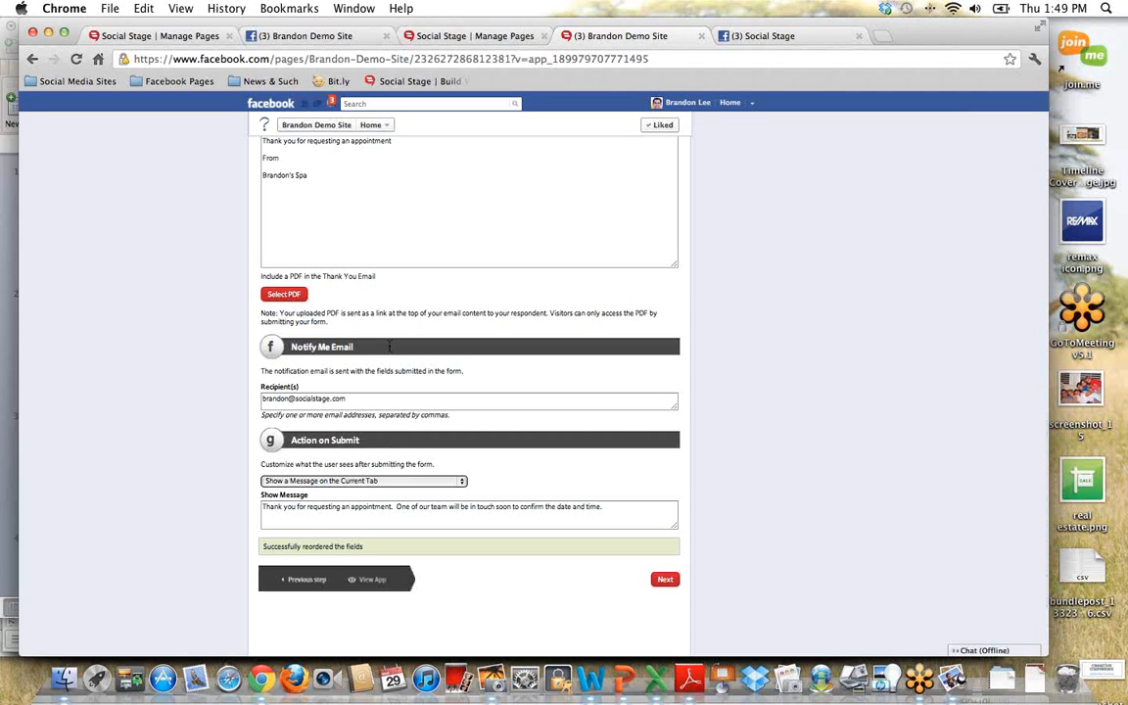
click(367, 395)
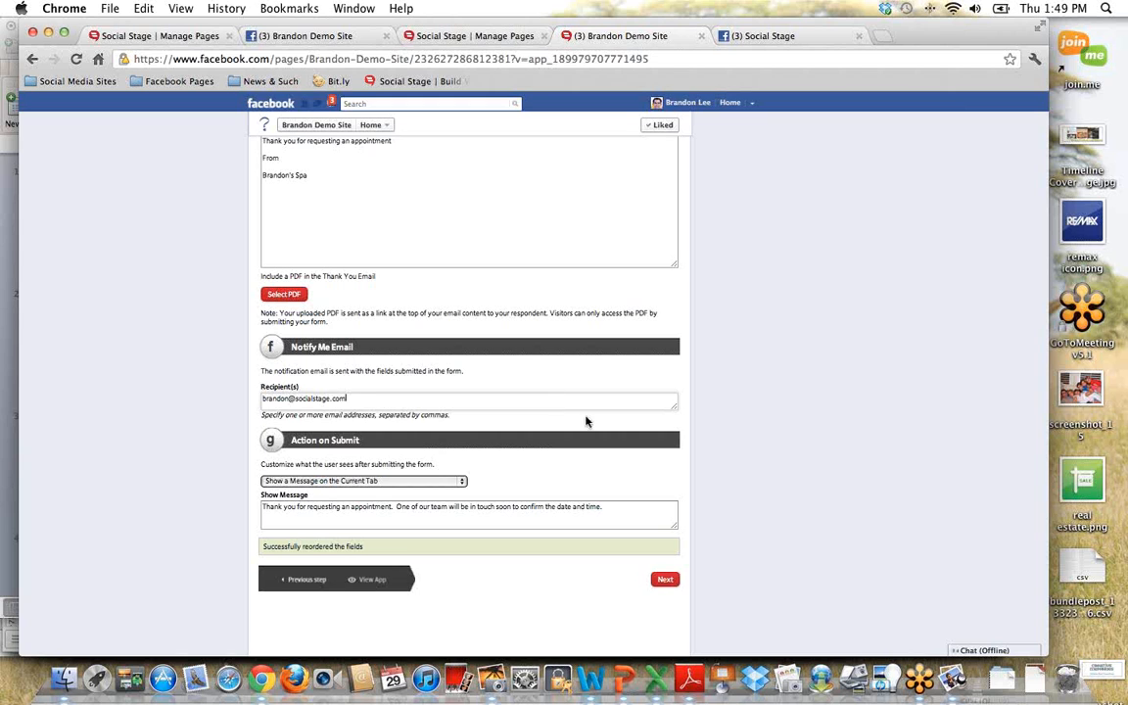
scroll(414, 445, down, 1)
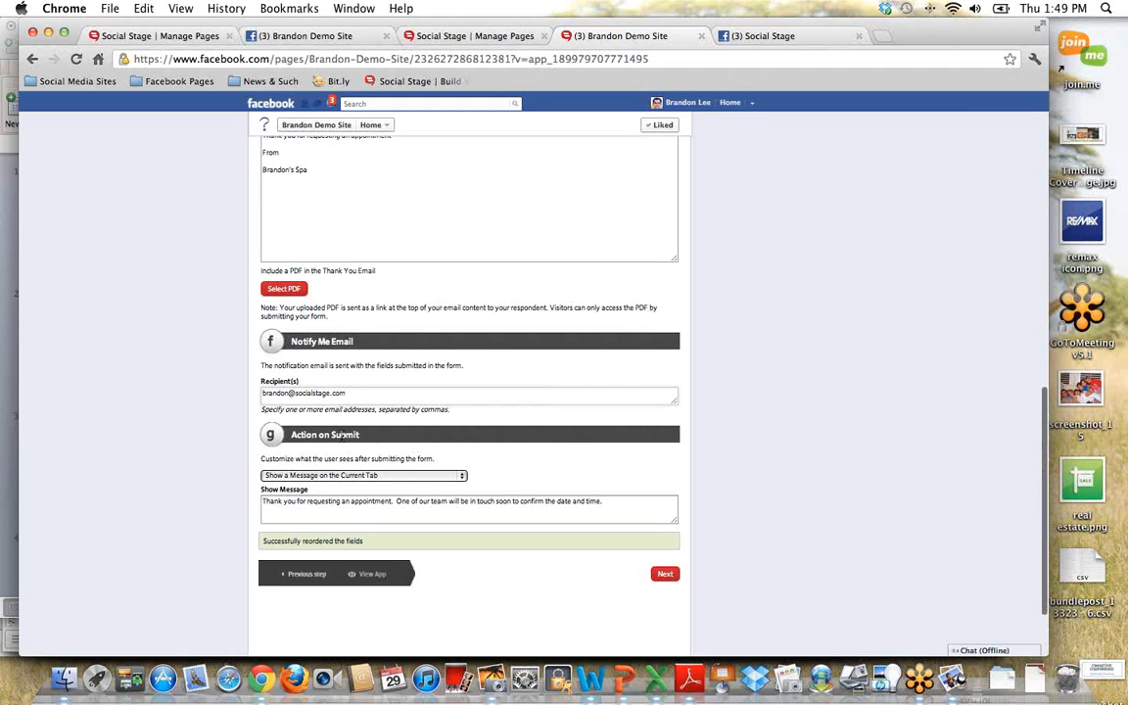
drag(266, 433, 306, 434)
click(305, 434)
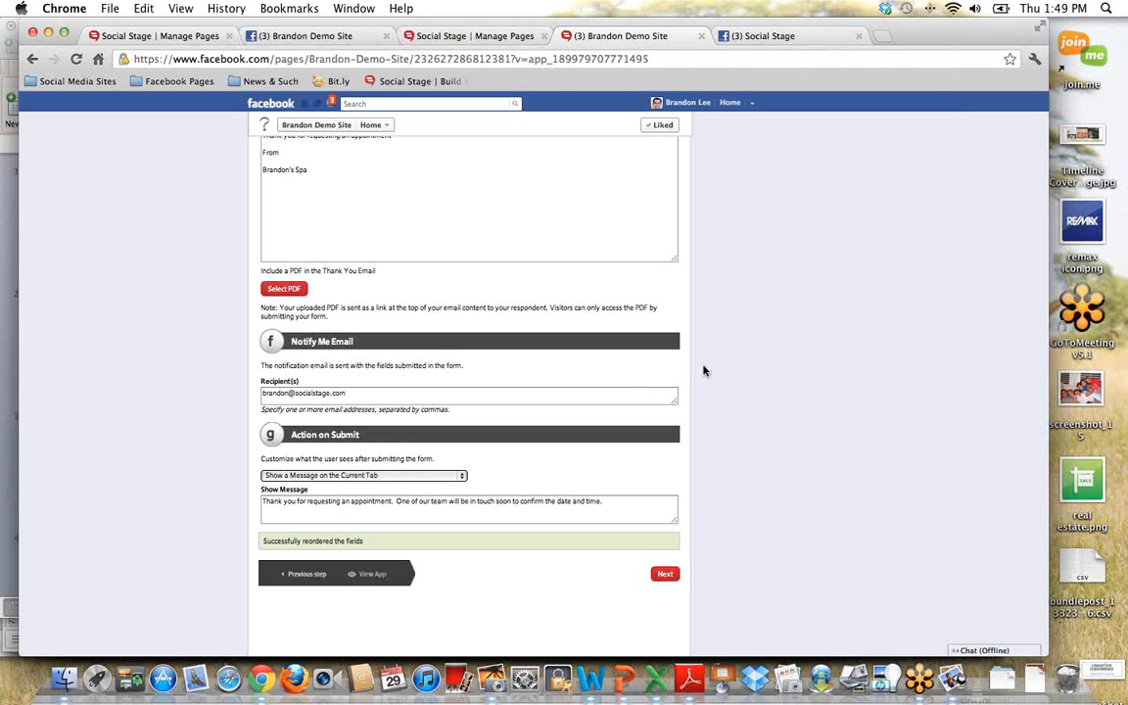
Step: Save and finish the Spa Appointment customization, then check the treatment question's drop-down options on the live Appointment page
scroll(705, 369, up, 1)
scroll(705, 369, up, 15)
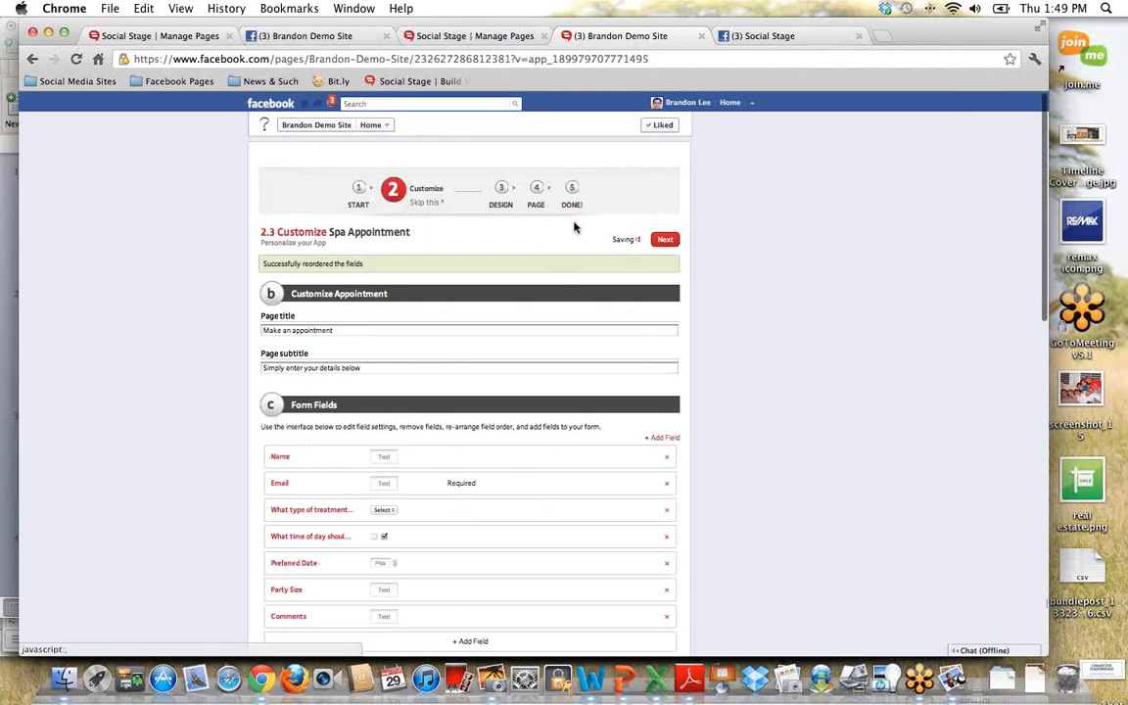
click(575, 209)
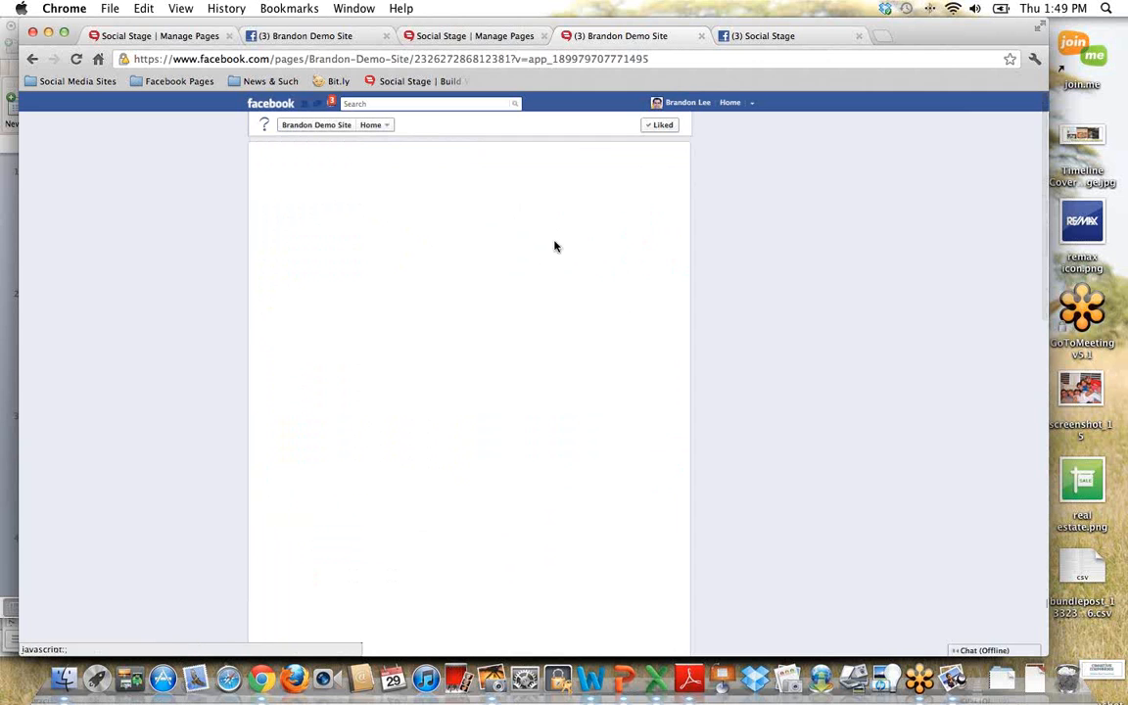
scroll(798, 453, down, 2)
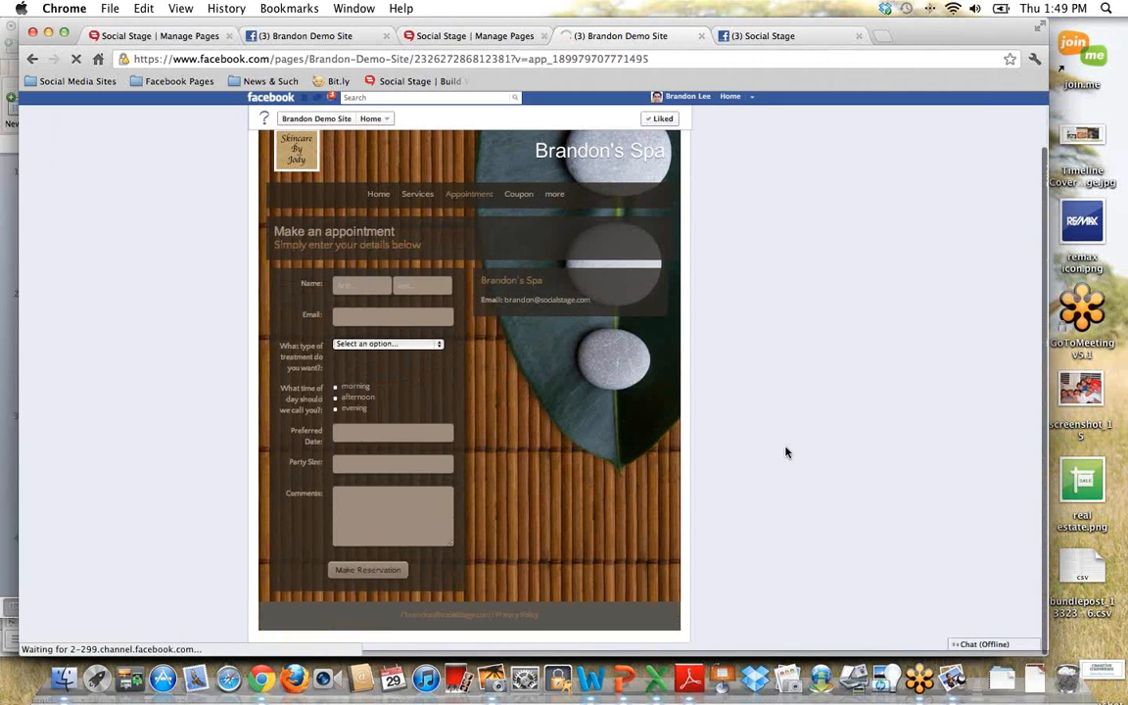
click(439, 350)
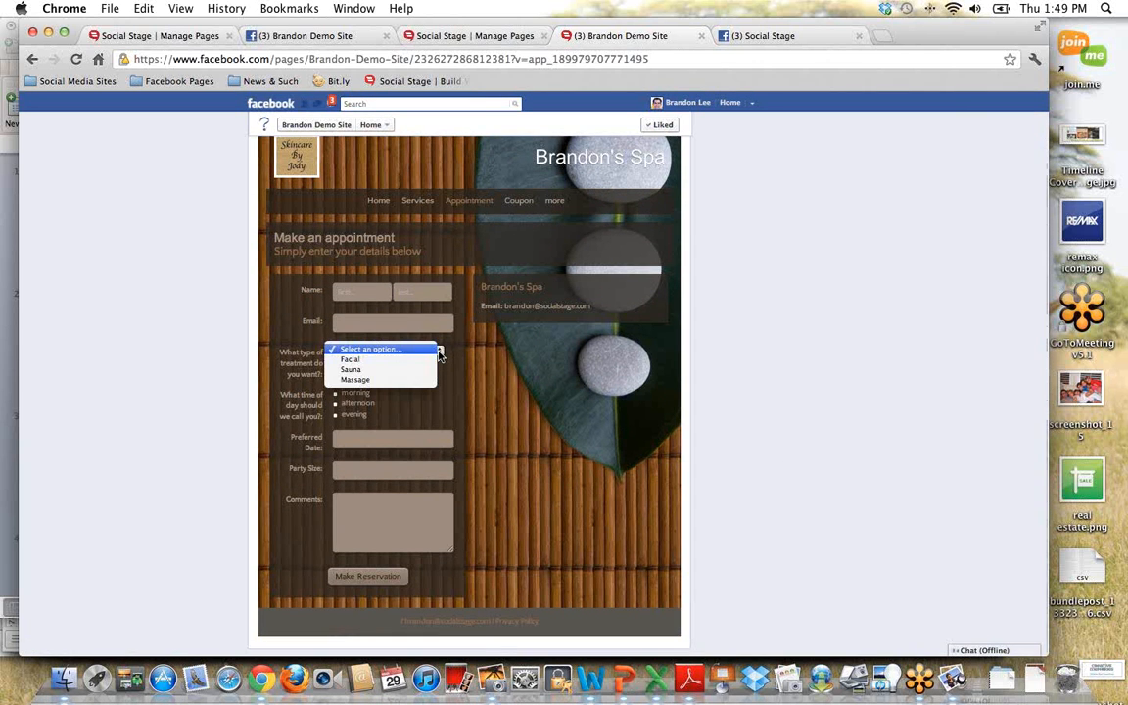
click(456, 376)
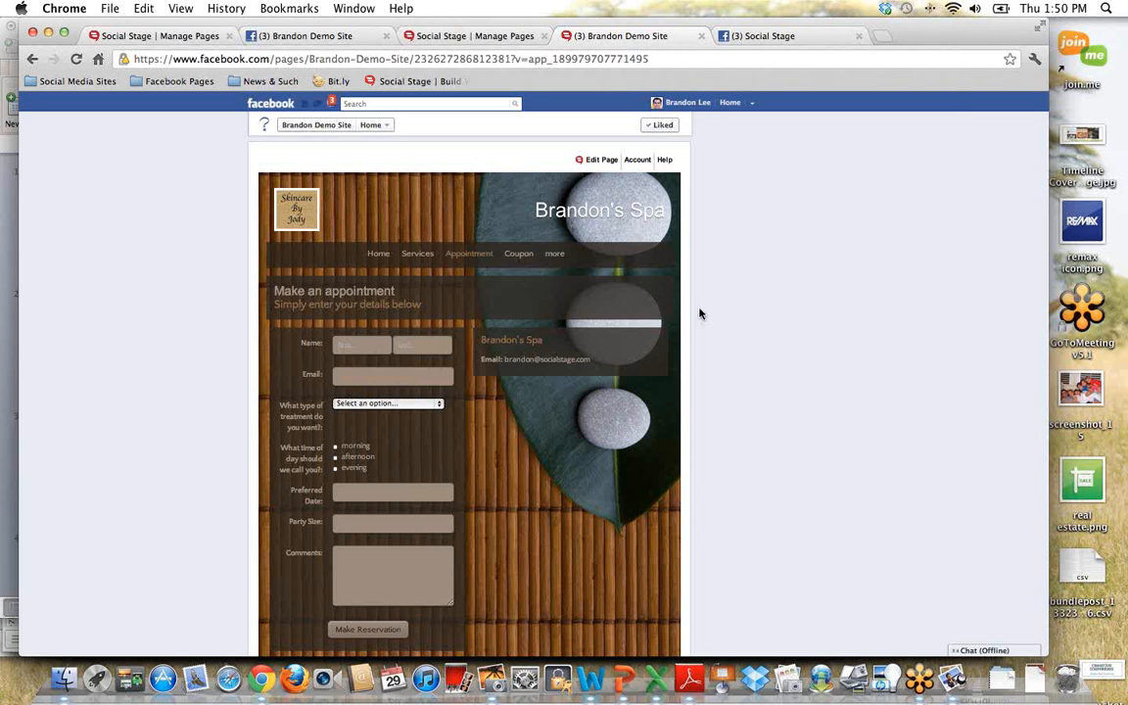
Step: Switch to the Social Stage Manage Pages site and examine the apps and website templates available for the demo page
click(479, 37)
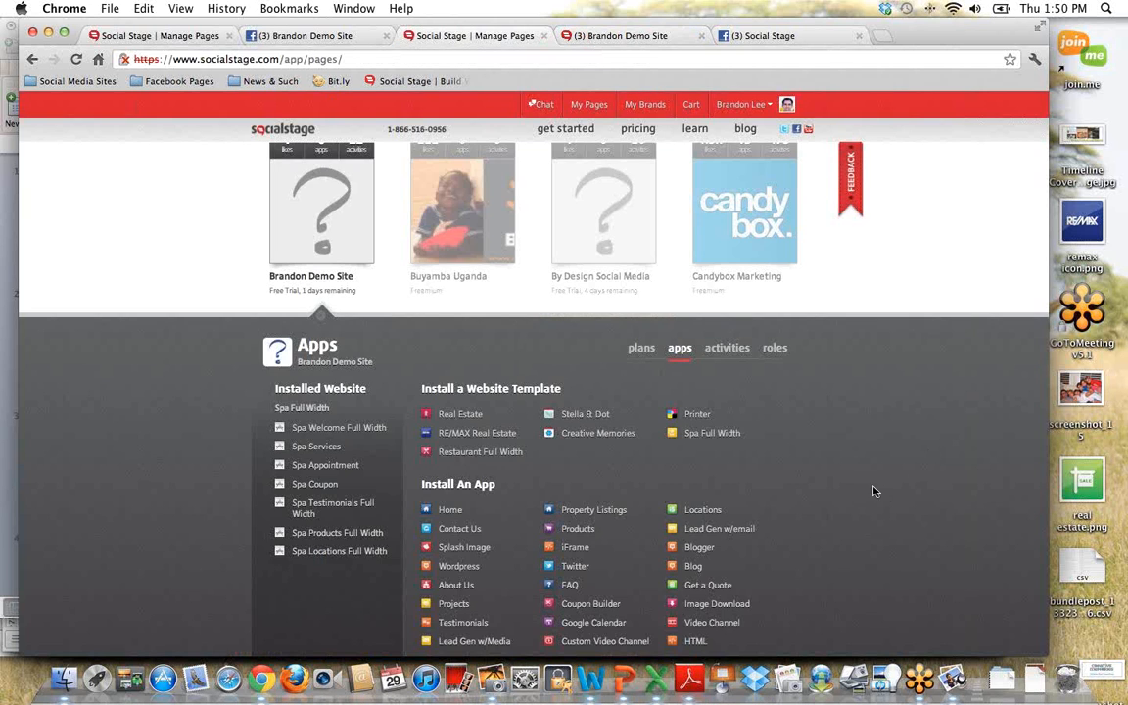
scroll(848, 491, down, 3)
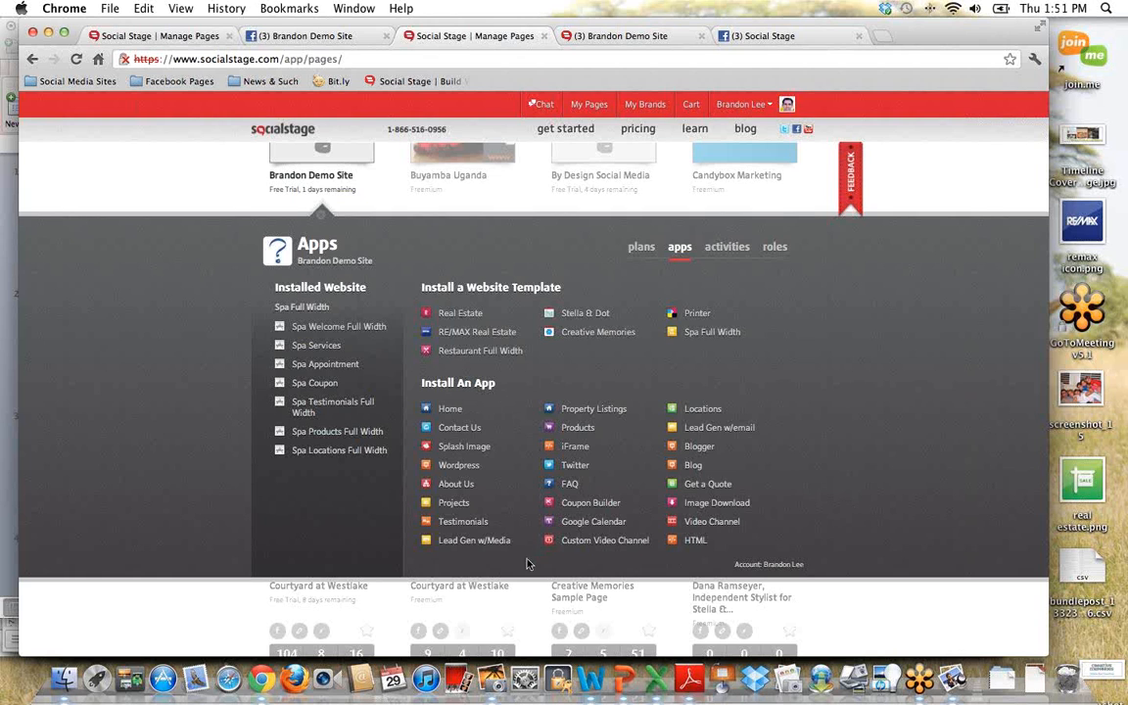
mouse_move(466, 412)
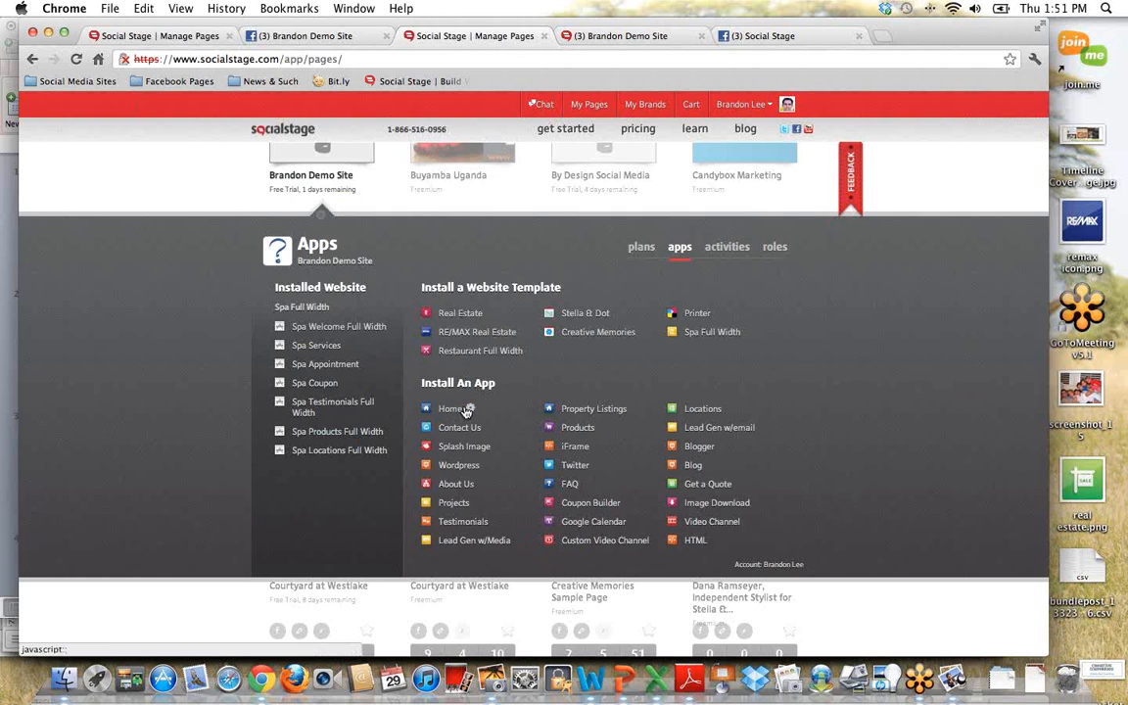
click(470, 411)
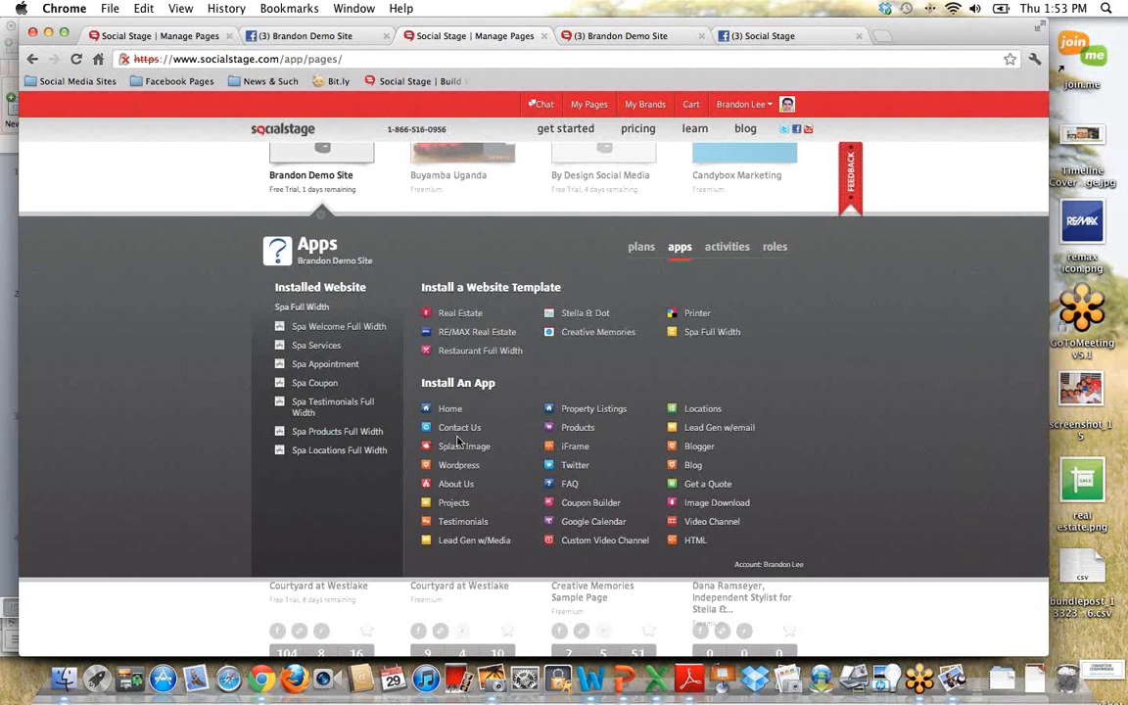
Step: Return to the demo Facebook page, view its live Home and Coupon pages, and reopen the spa site from the page's timeline
click(352, 37)
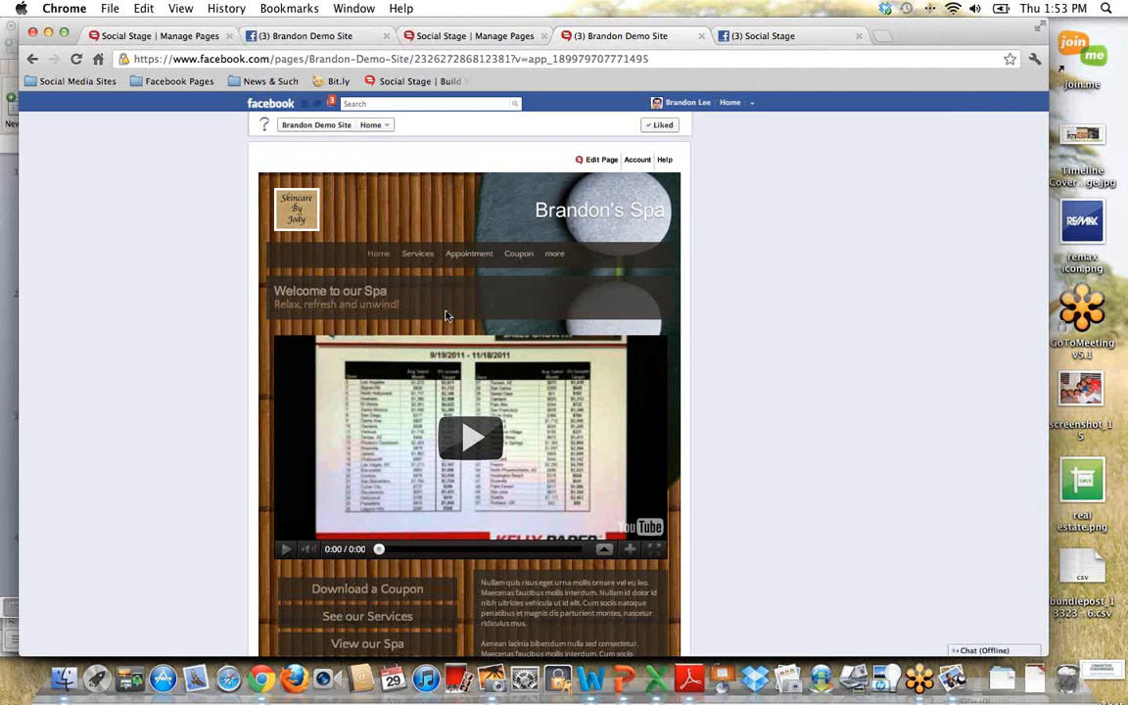
click(373, 259)
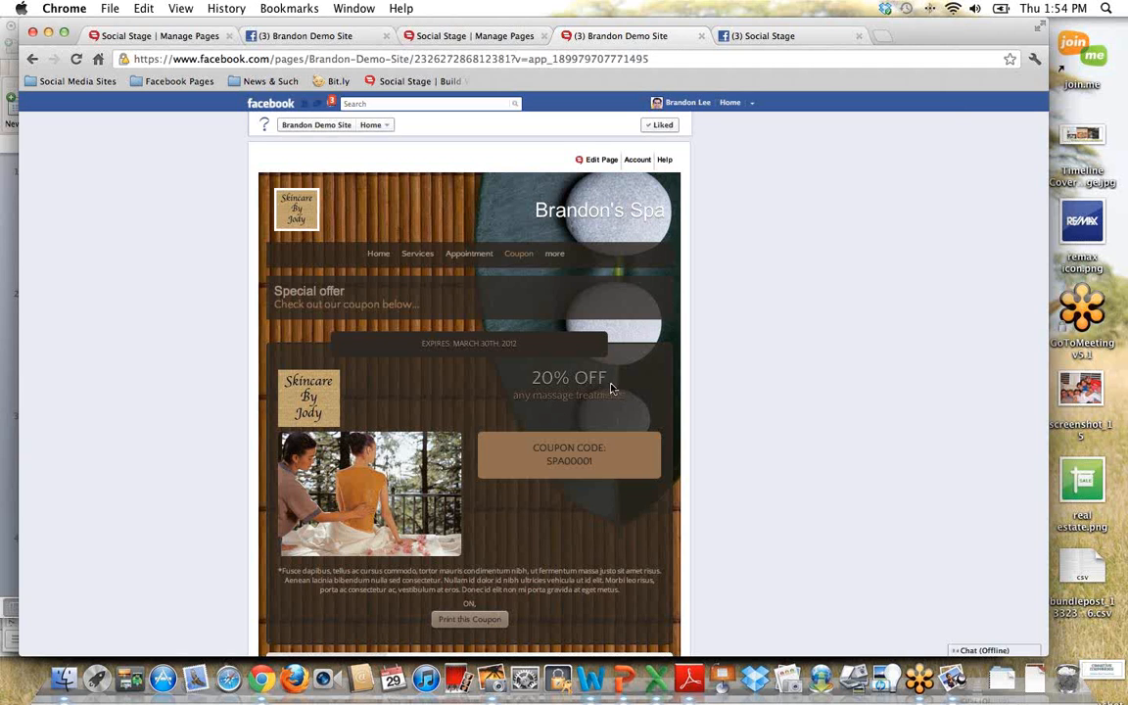
click(314, 125)
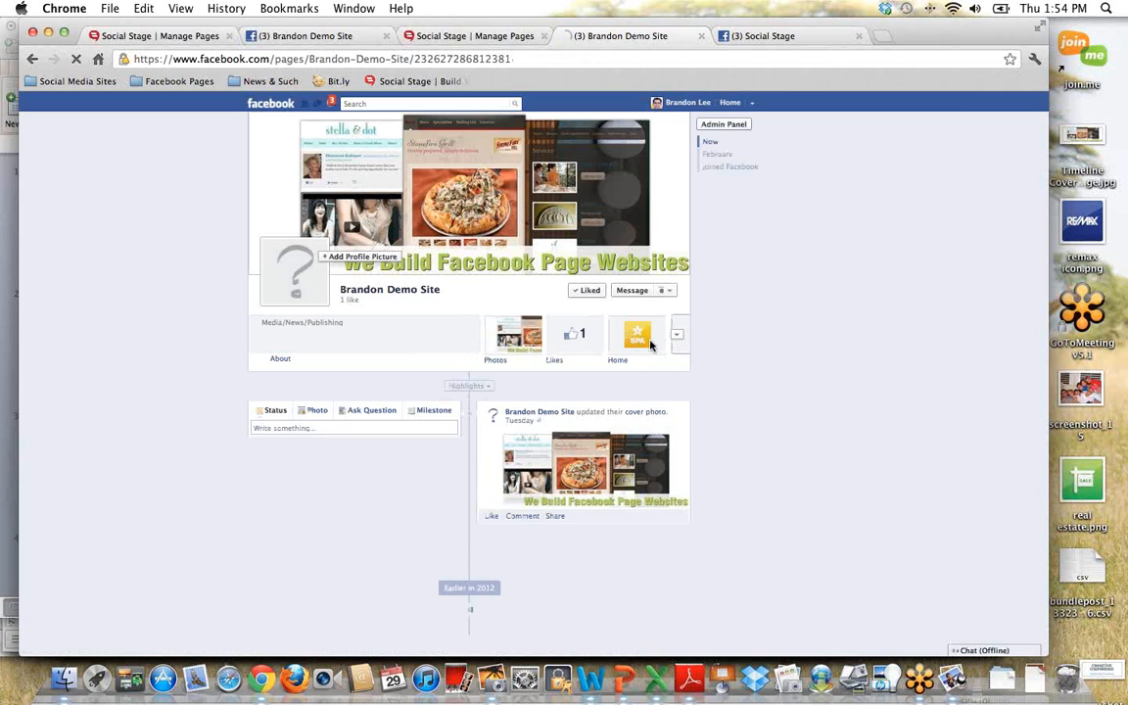
click(637, 336)
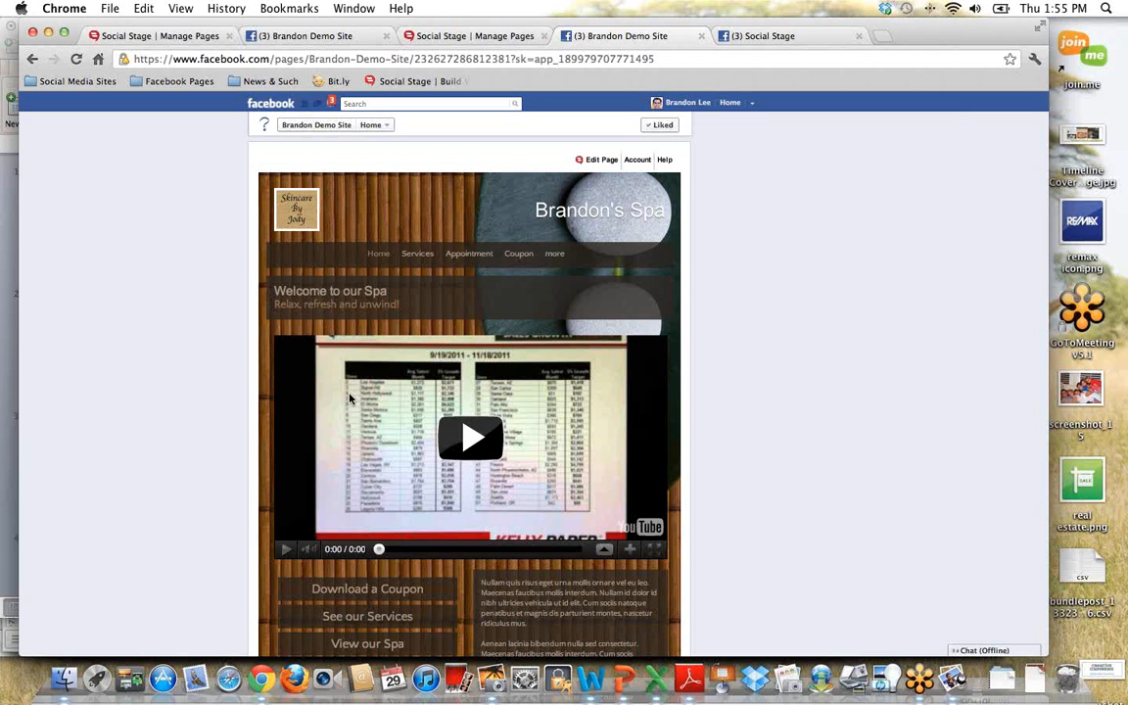
Step: Open the live Appointment page and examine its title and subtitle
click(468, 253)
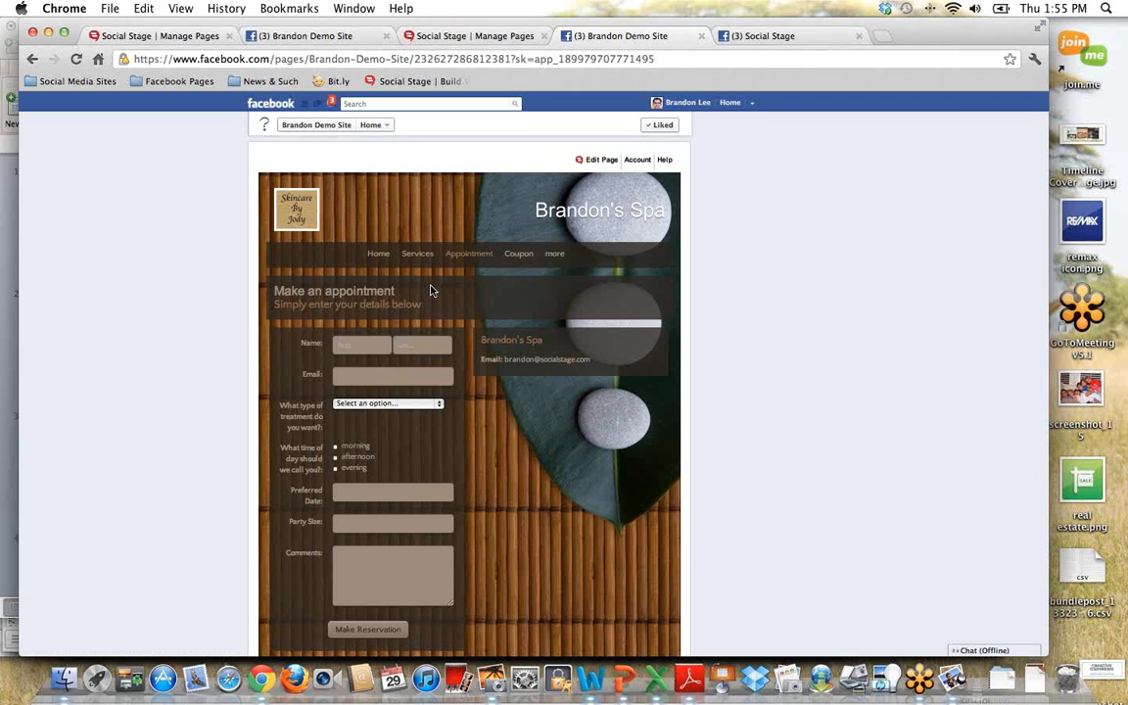
drag(423, 304, 252, 261)
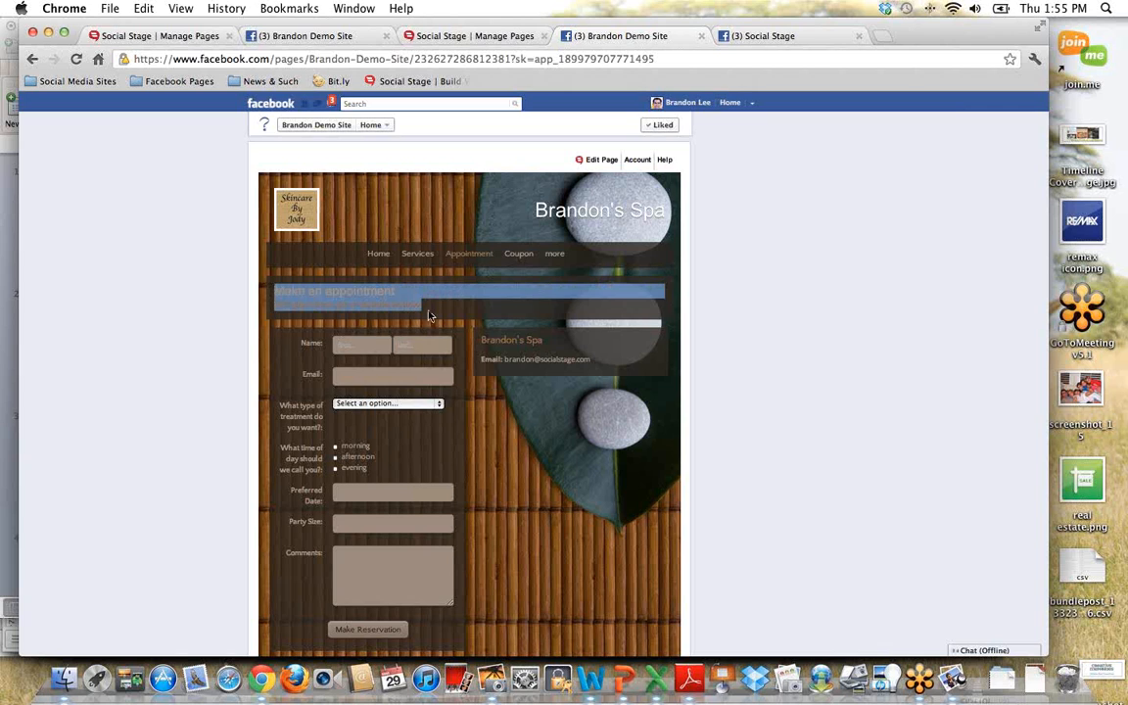
click(390, 288)
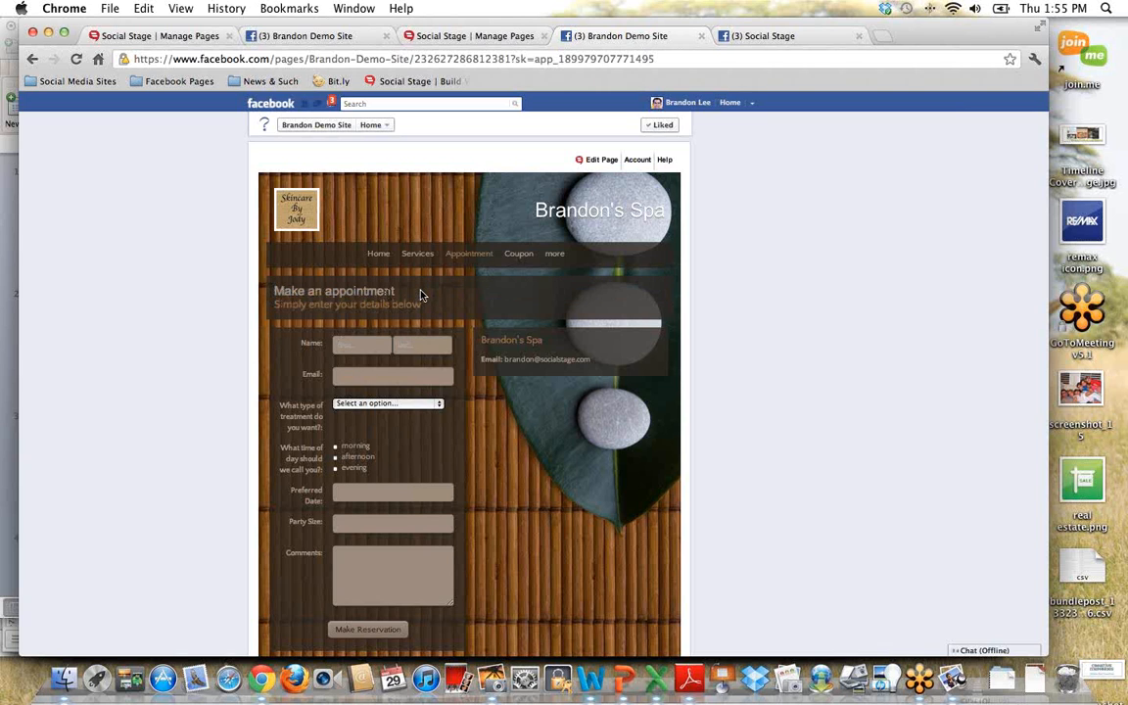